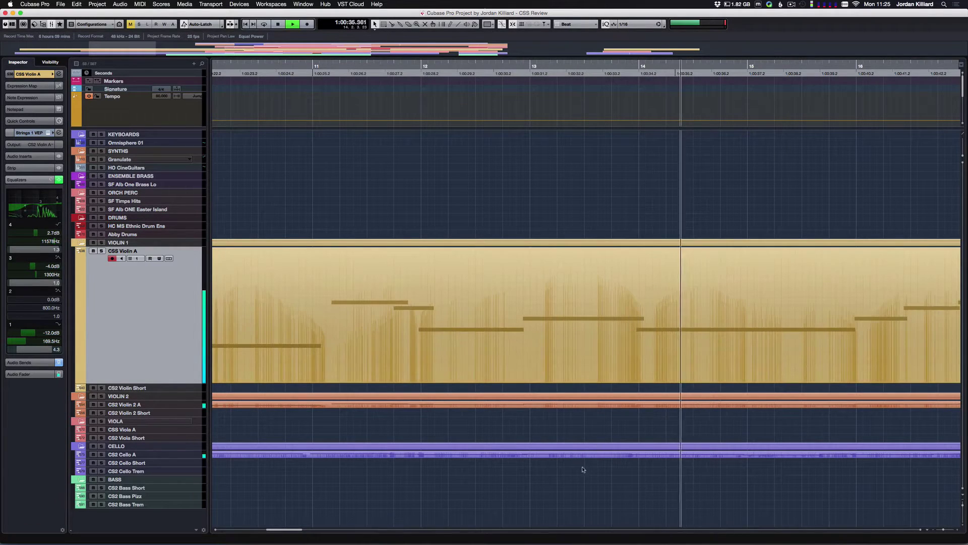
Enlarge the CS2 Cello A, CS2 Bass Trem and CS2 Cello Short tracks in turn to follow their parts during playback.
left_click(177, 454)
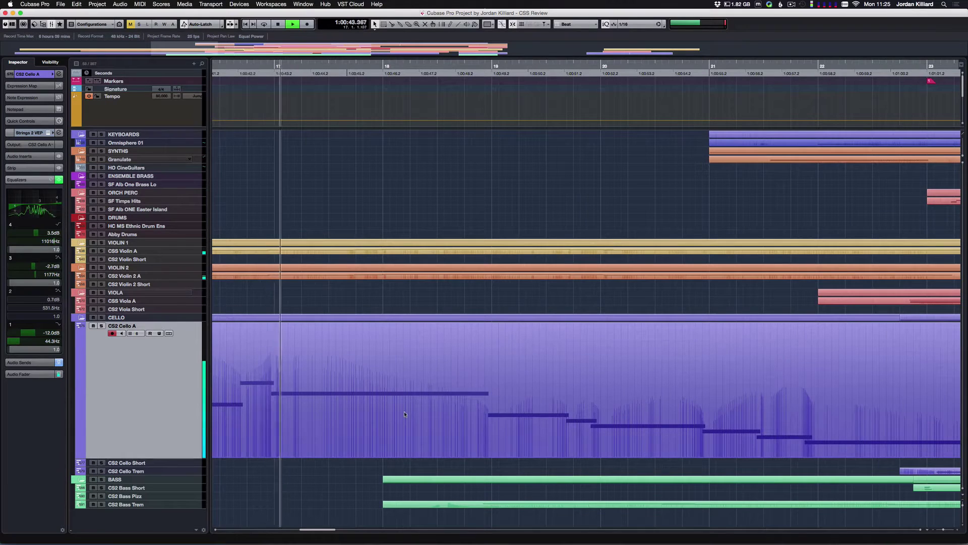
left_click(195, 506)
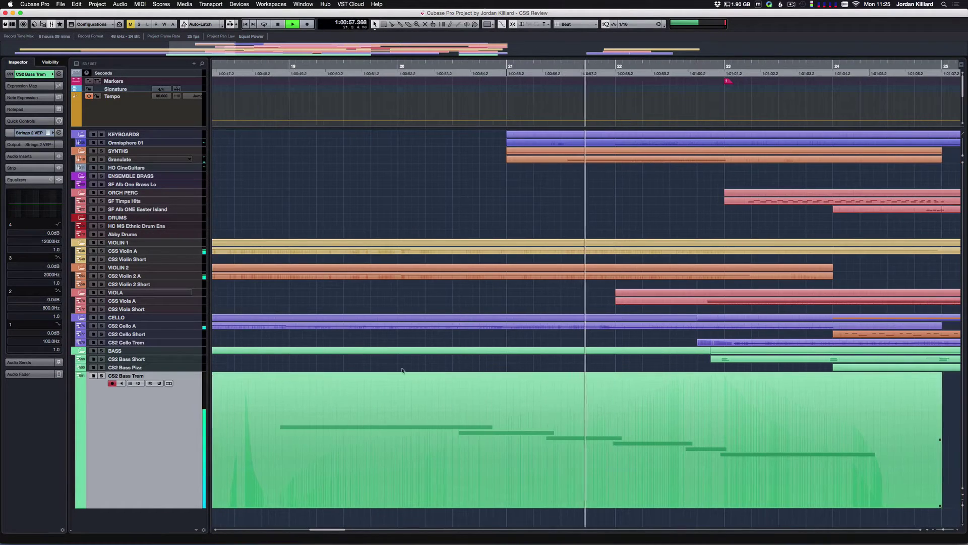
left_click(160, 335)
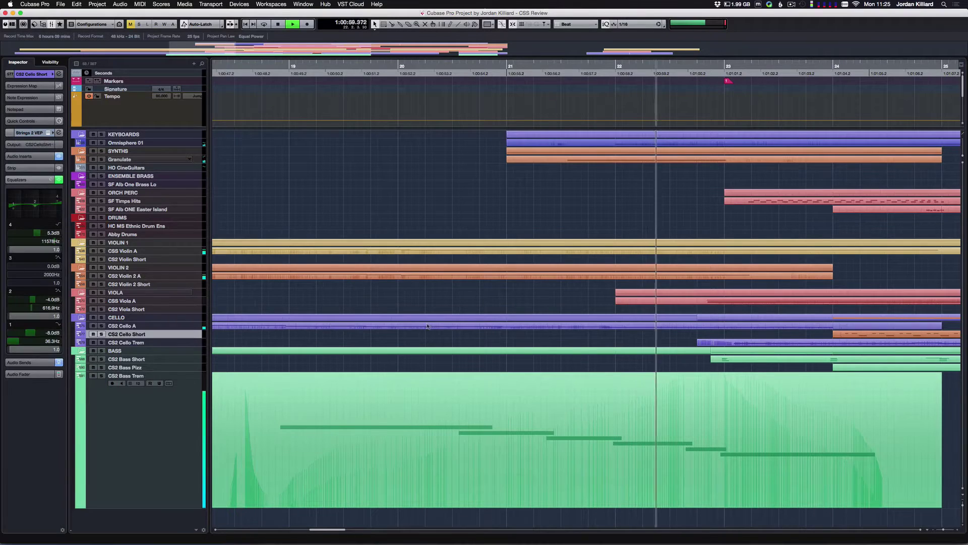
left_click(486, 337)
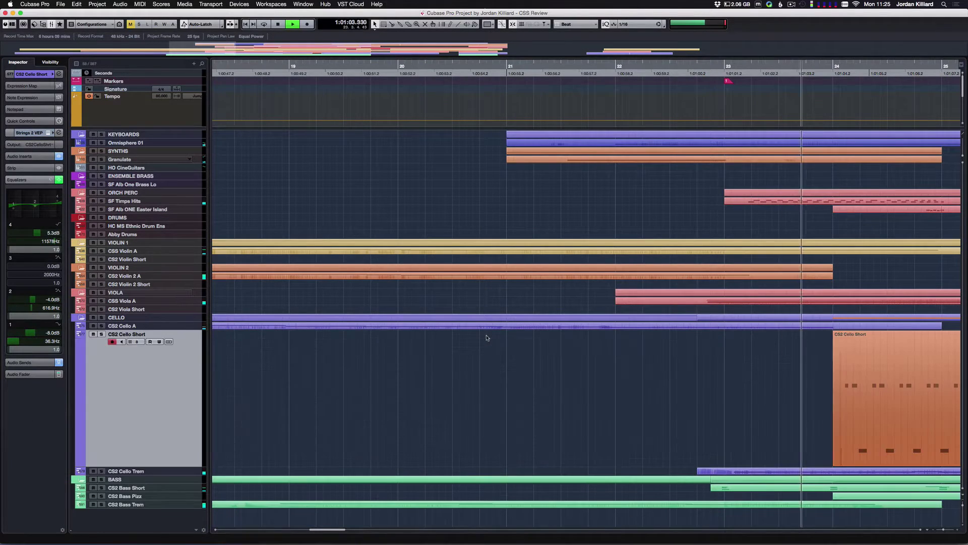
scroll(514, 363, "right", 8)
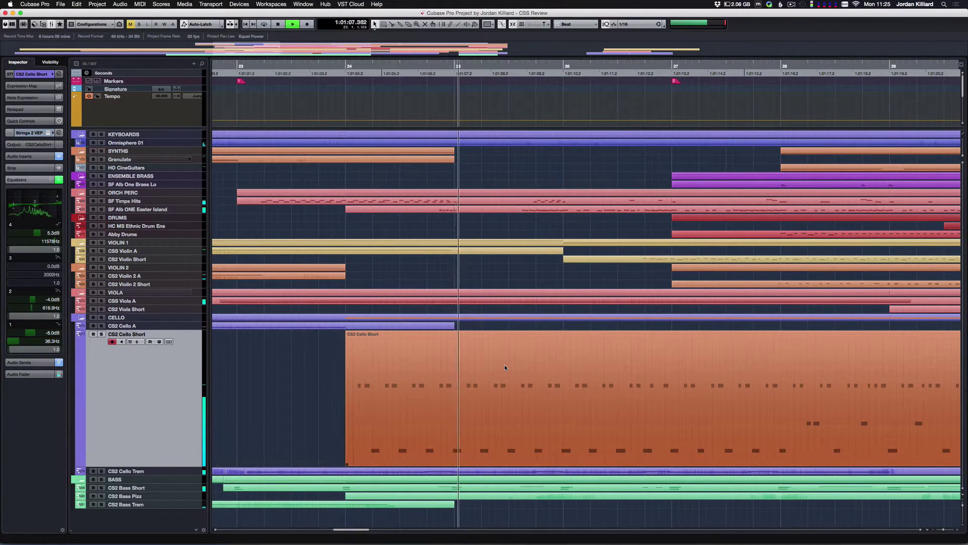
left_click(267, 344)
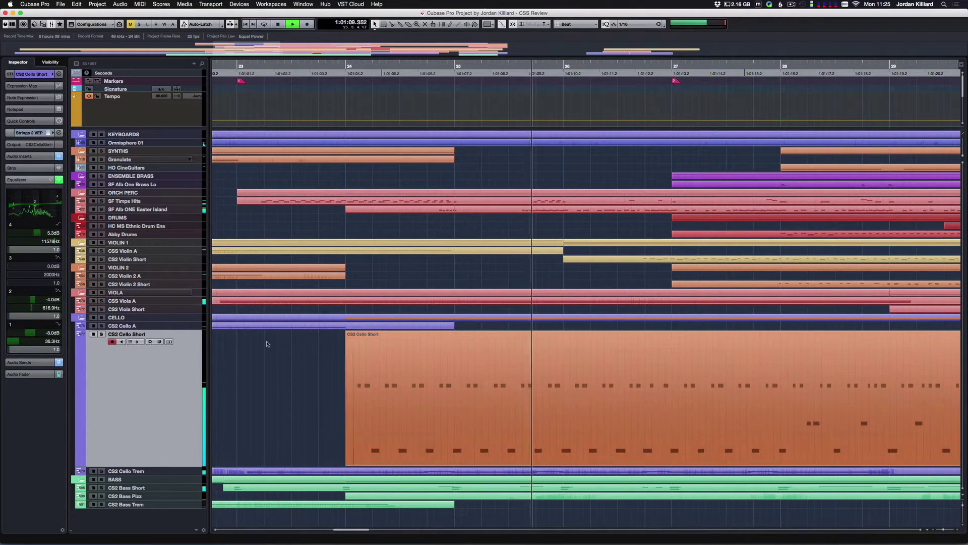
Enlarge the CS2 Violin Short track and follow its MIDI part along the timeline during playback.
left_click(171, 259)
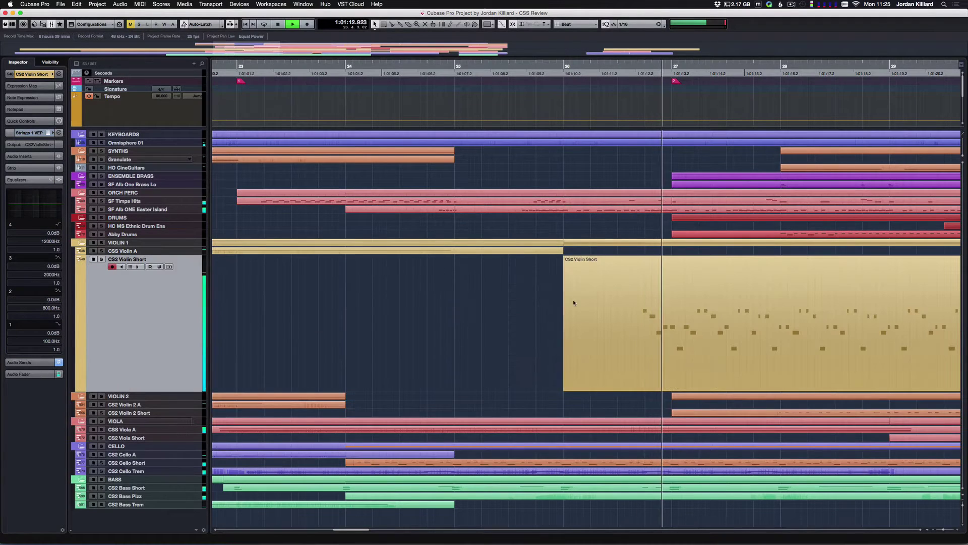
scroll(581, 313, "right", 10)
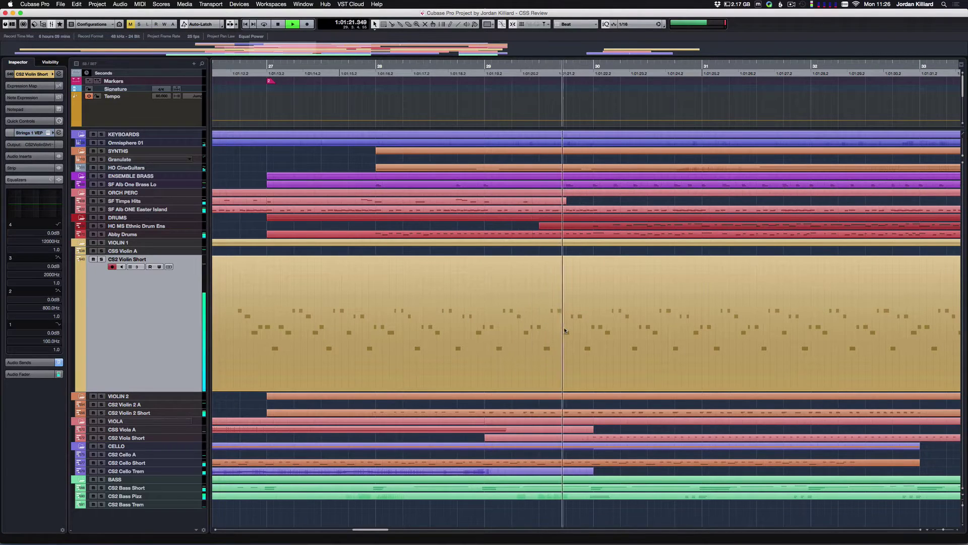
scroll(564, 330, "right", 5)
scroll(564, 330, "right", 5)
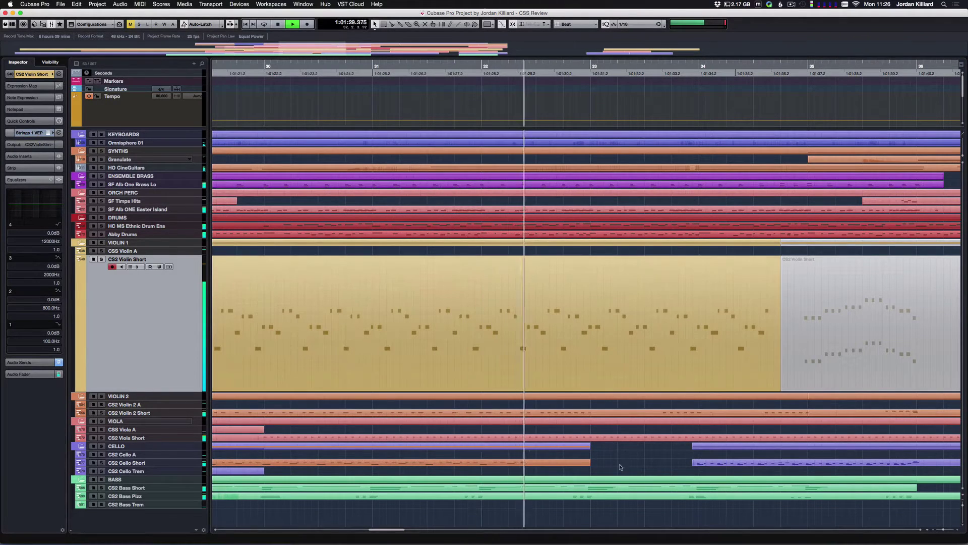
Examine the CS2 Cello Short and CS2 Violin 2 Short parts in turn, collapsing the Violin 2 Short track when finished.
left_click(169, 465)
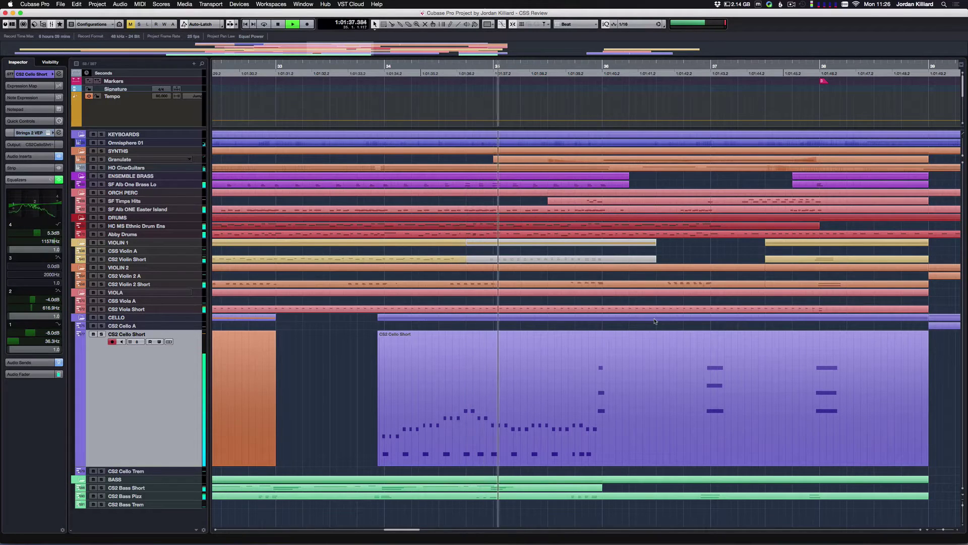
left_click(171, 285)
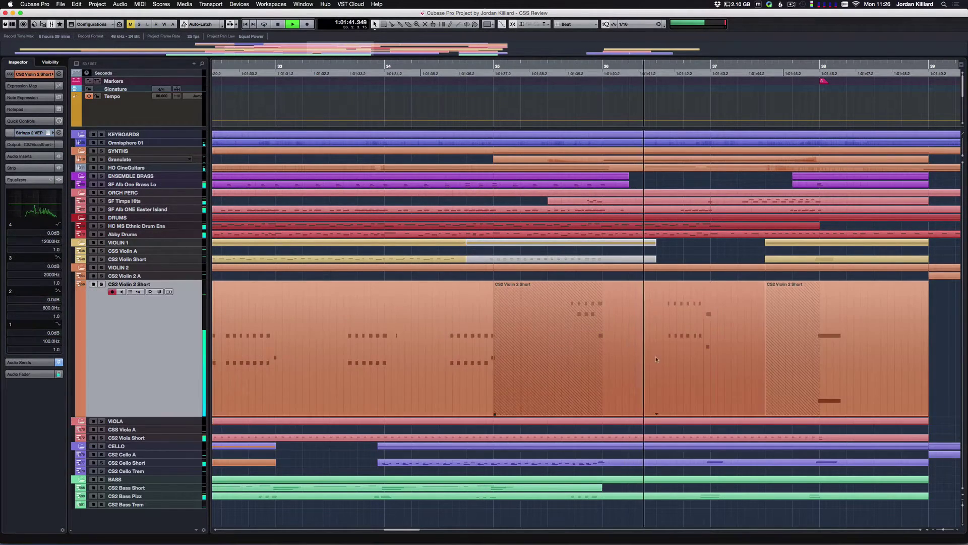
scroll(694, 357, "right", 5)
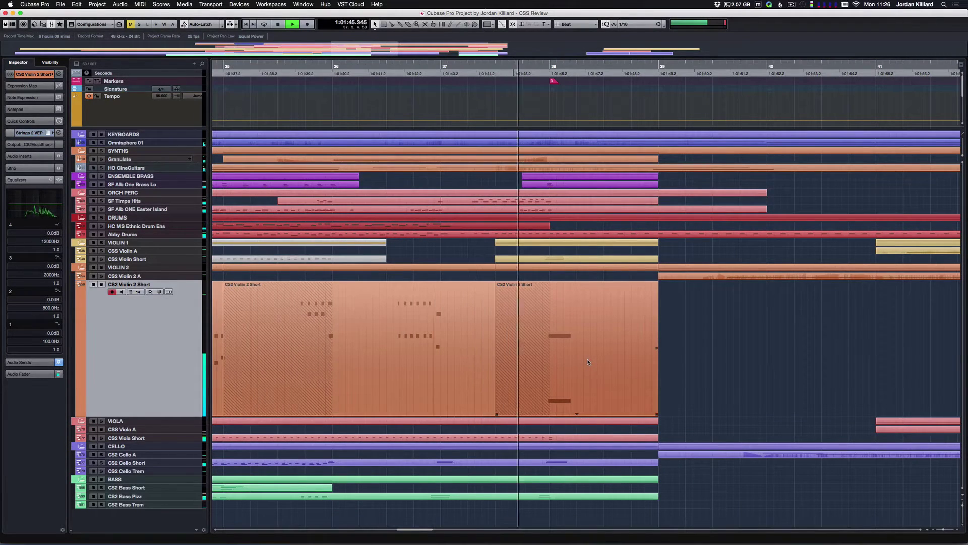
key("super+shift+i")
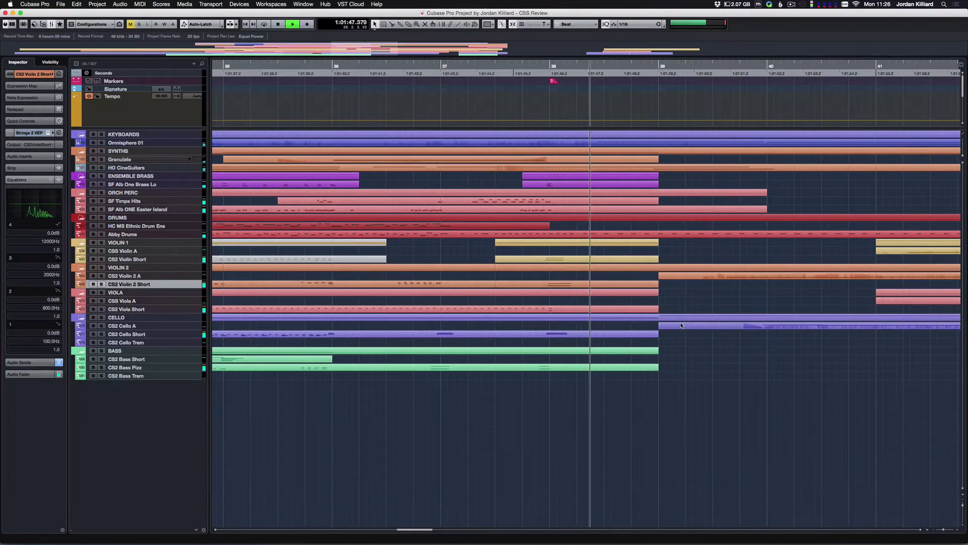
Enlarge the CS2 Violin 2 A track and after it the CSS Violin A track, following their parts to the end of the piece.
scroll(680, 325, "right", 4)
scroll(454, 303, "right", 1)
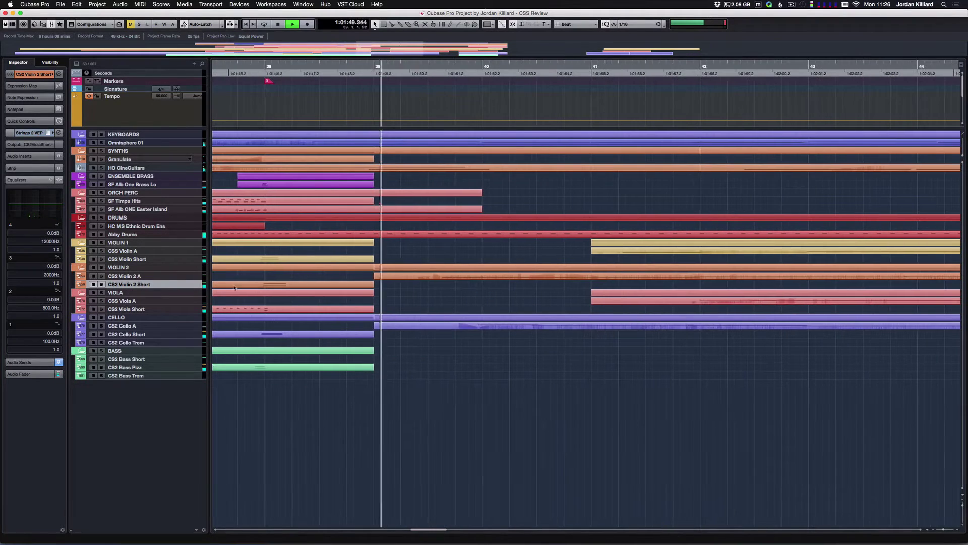
left_click(179, 277)
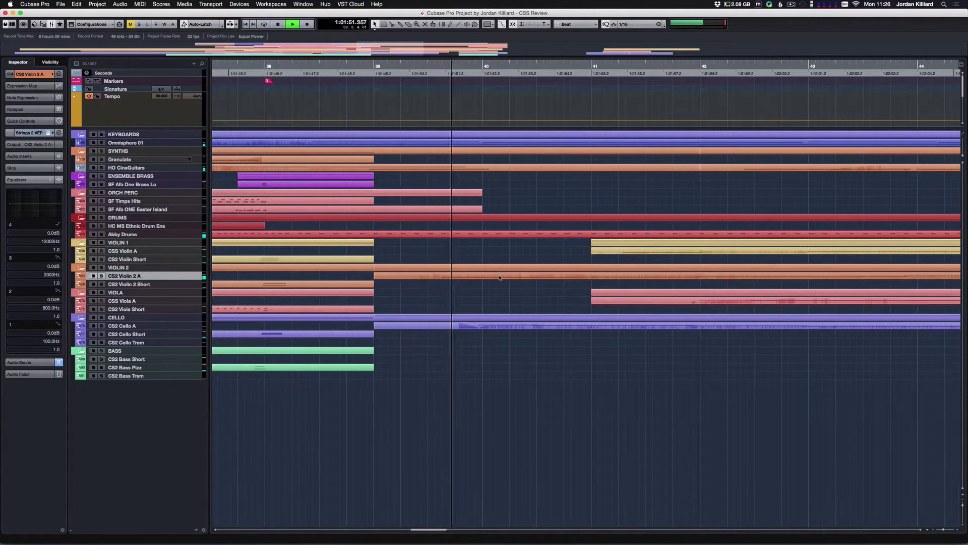
key("super+shift+i")
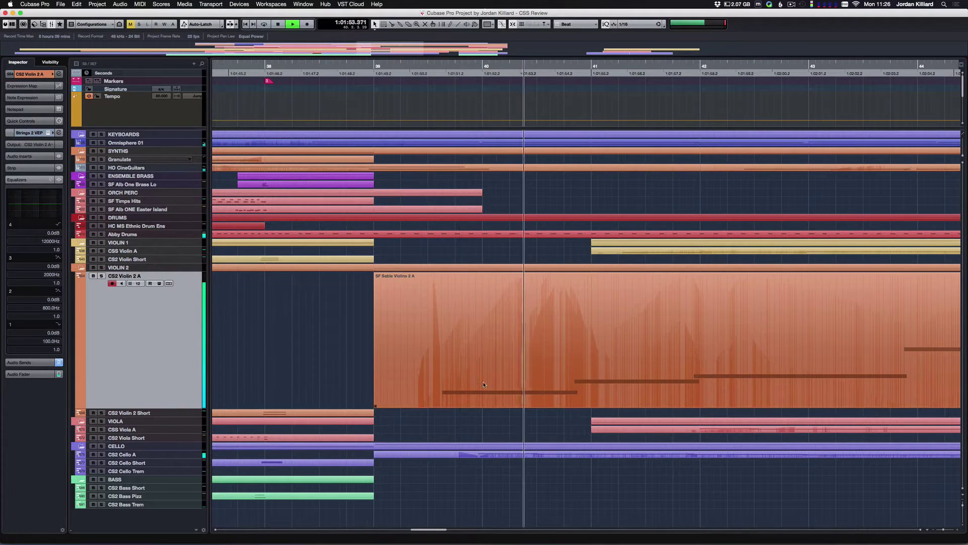
scroll(491, 388, "right", 5)
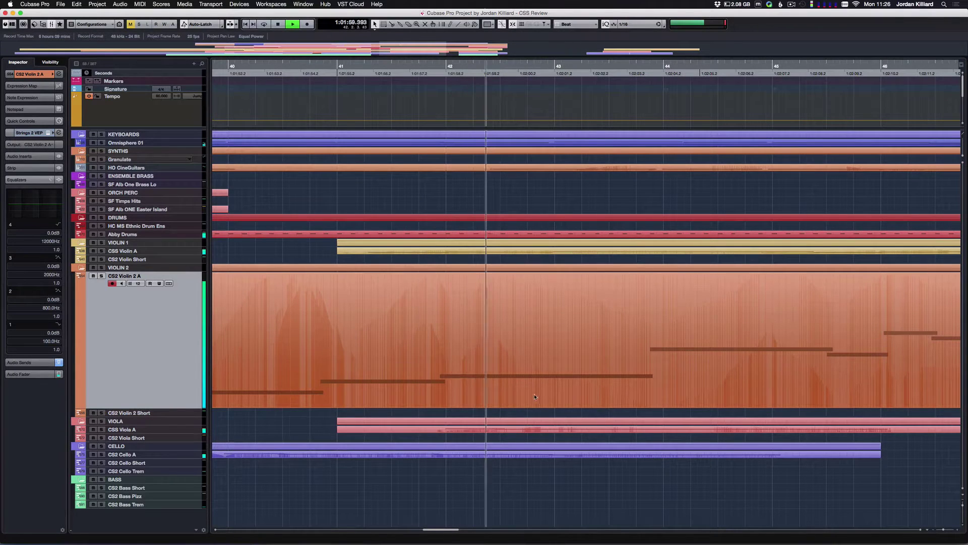
left_click(170, 254)
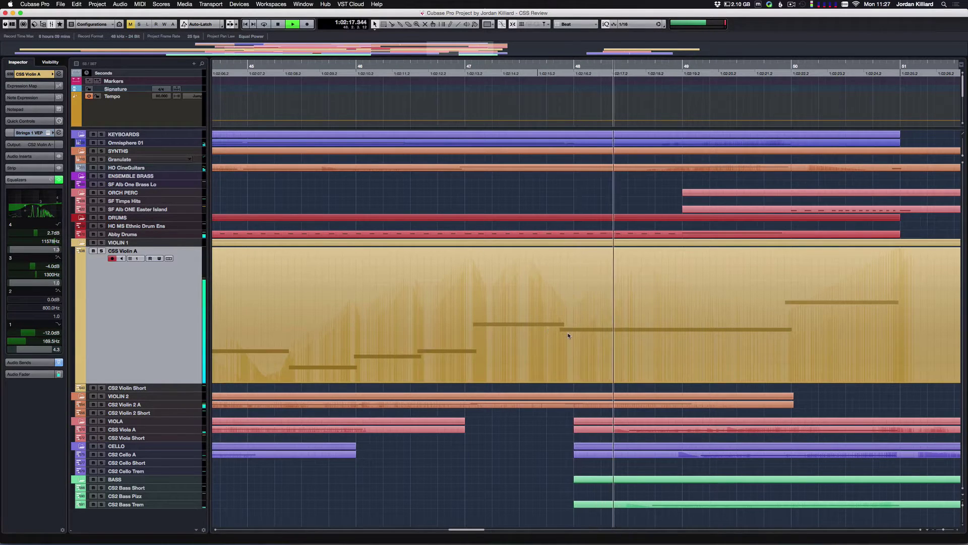
scroll(568, 335, "right", 10)
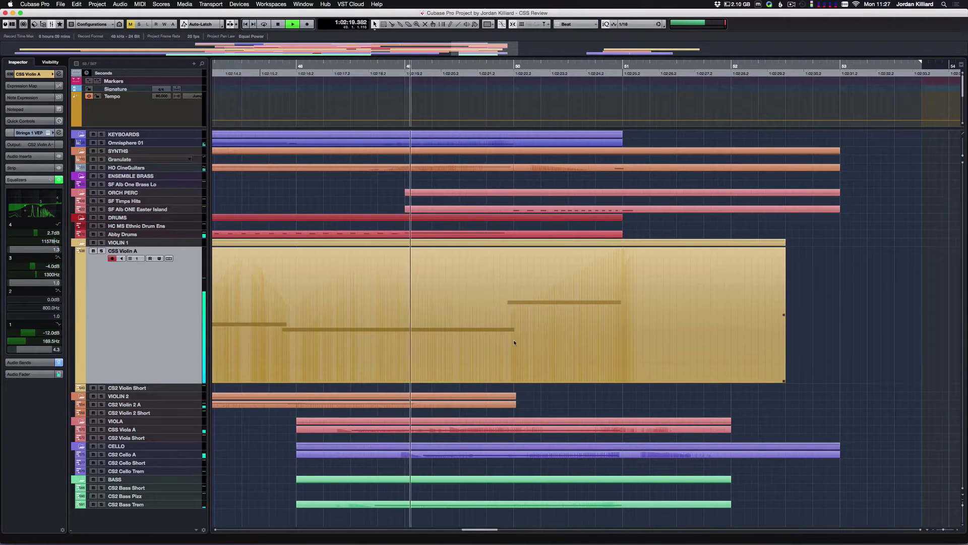
Switch to the CSS 1st Violins patch in Kontakt and try the Advanced legato mode before returning it to Standard.
key("super+alt+e")
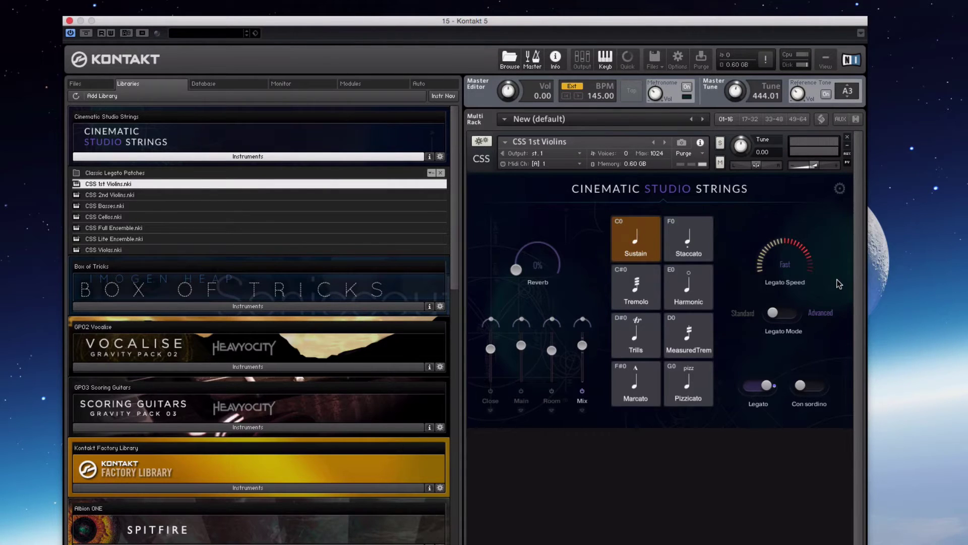
left_click(784, 313)
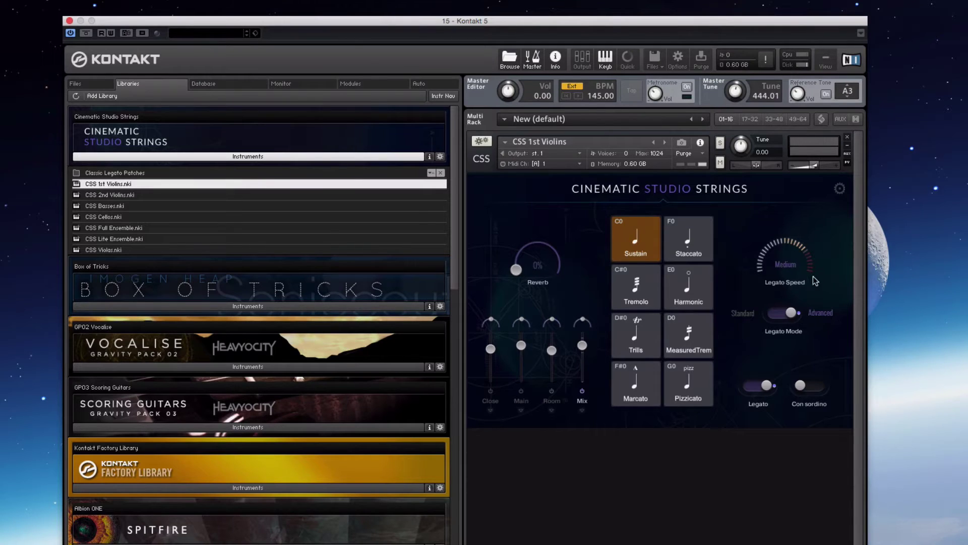
left_click(779, 317)
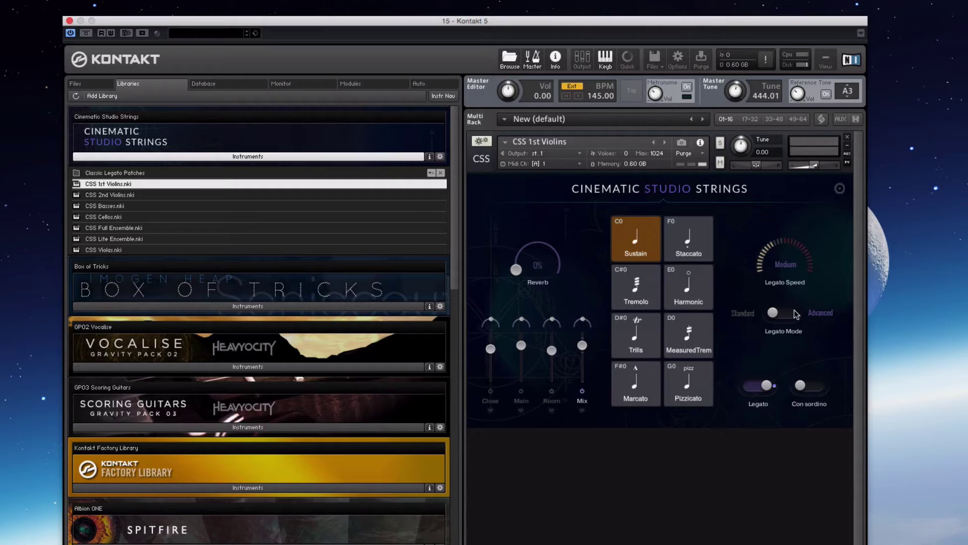
Try the Sustain articulation without Legato and with Con sordino, and restore both switches to their original settings.
left_click(762, 387)
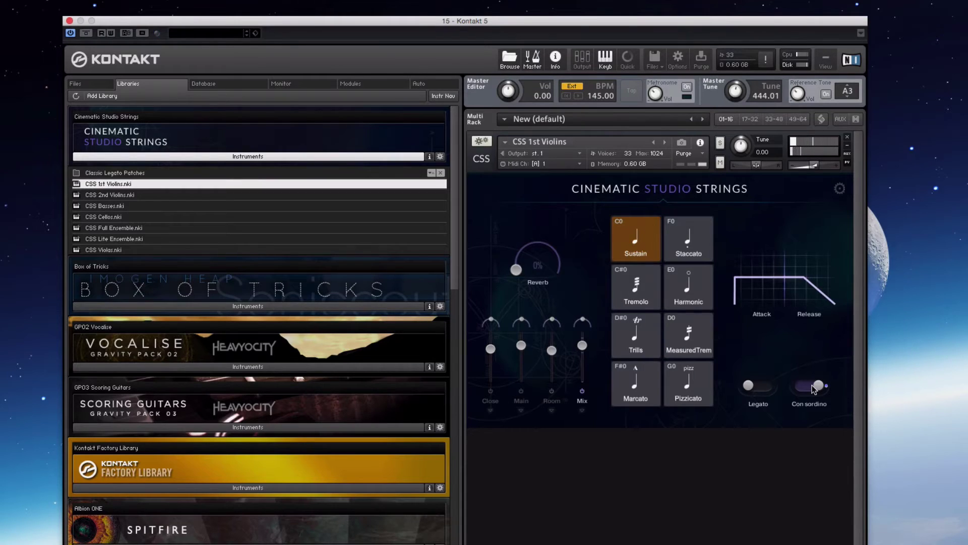
left_click(815, 387)
left_click(765, 386)
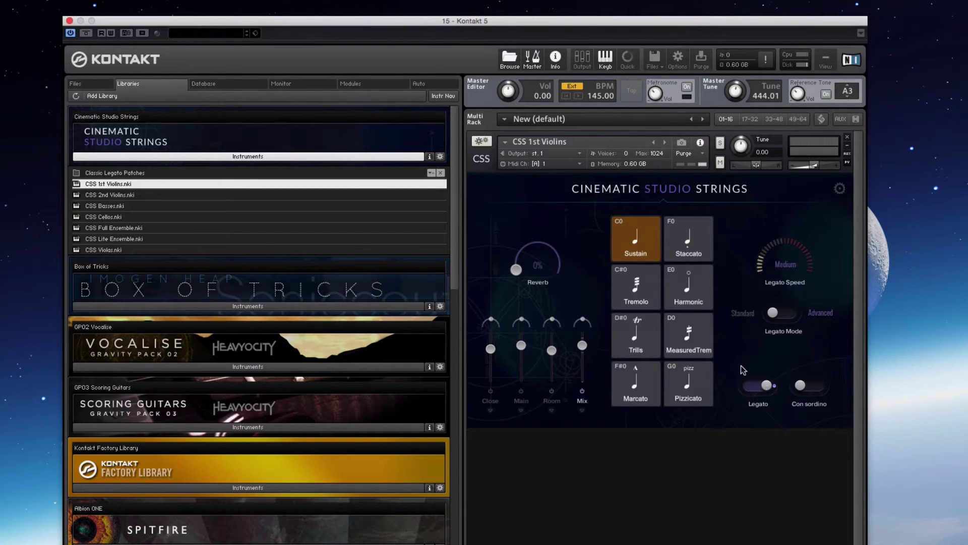
Review the instrument's controller assignments, such as Velocity X-Fade and Vibrato X-Fade, in its settings, and close them.
left_click(840, 189)
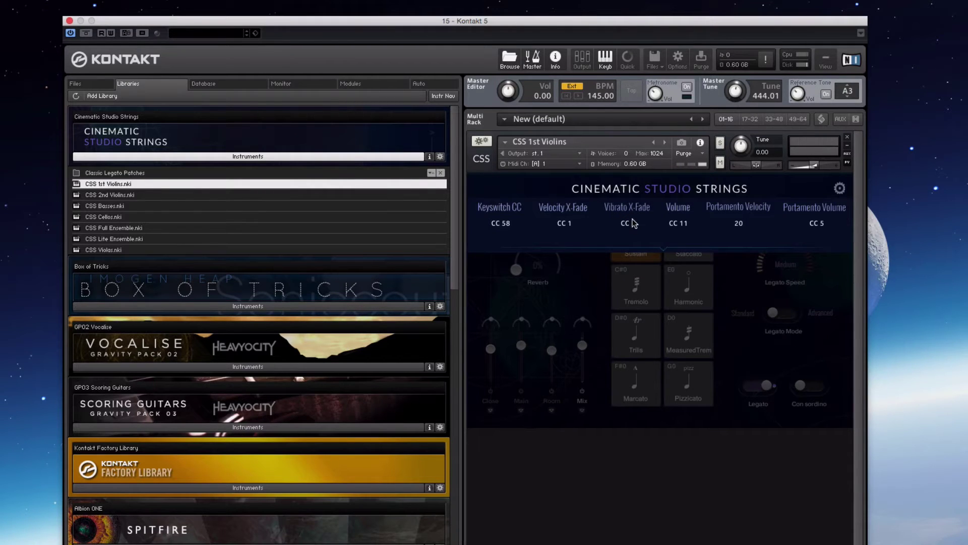
left_click(841, 190)
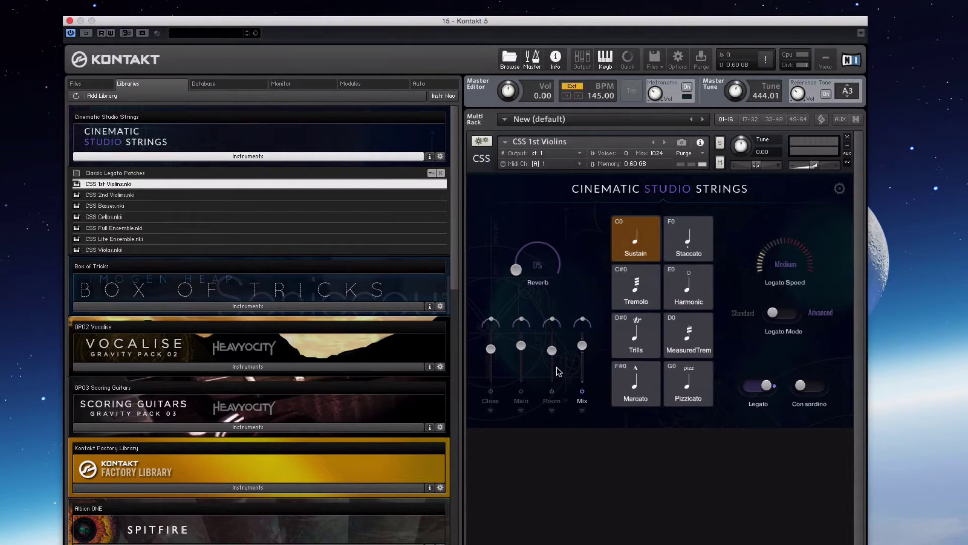
Replace the Mix microphone with the Close microphone and raise the Close level slightly.
left_click(582, 392)
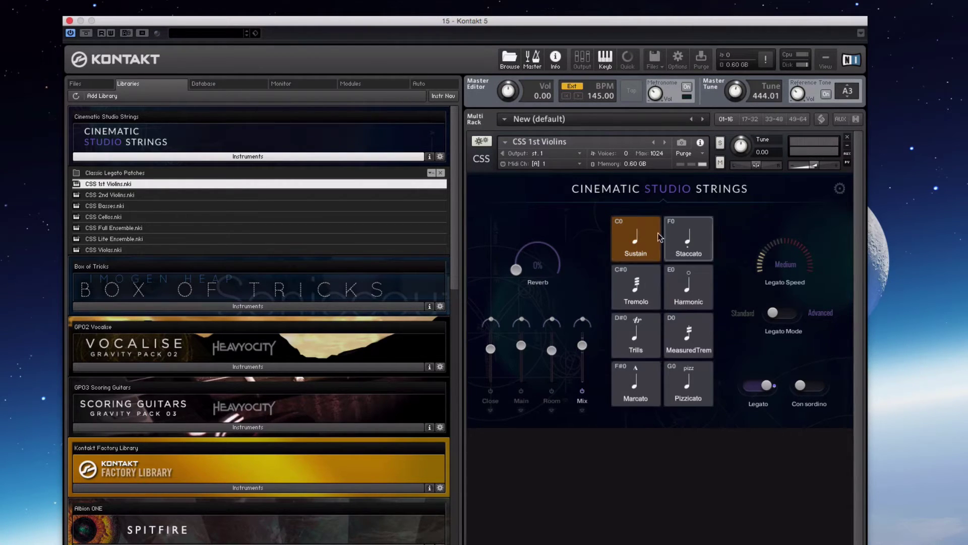
left_click(582, 392)
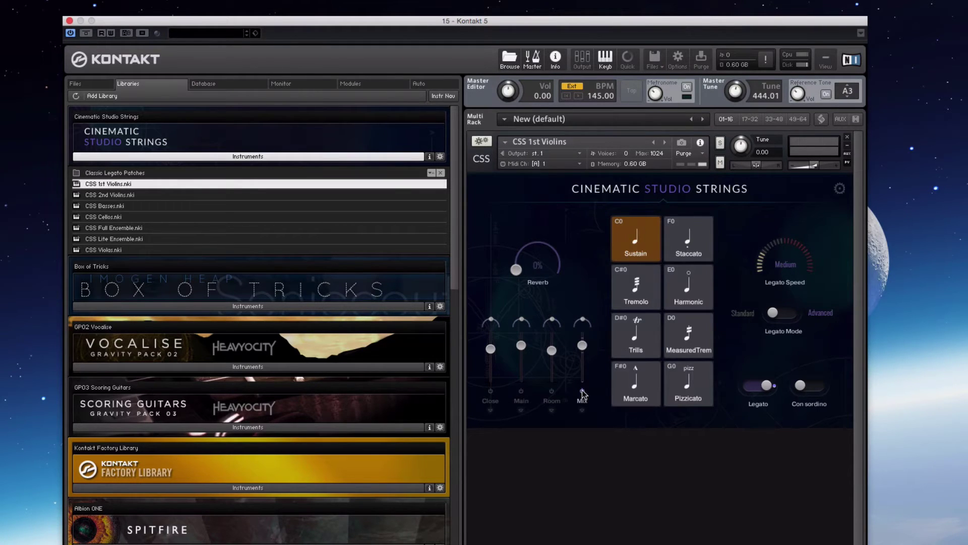
left_click(582, 392)
left_click(582, 392)
left_click(490, 391)
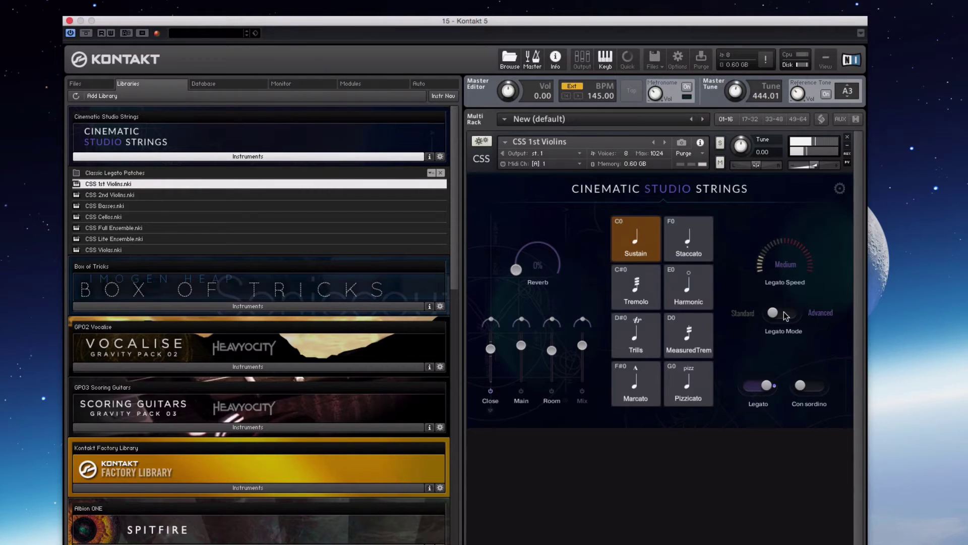
left_click_drag(491, 347, 492, 348)
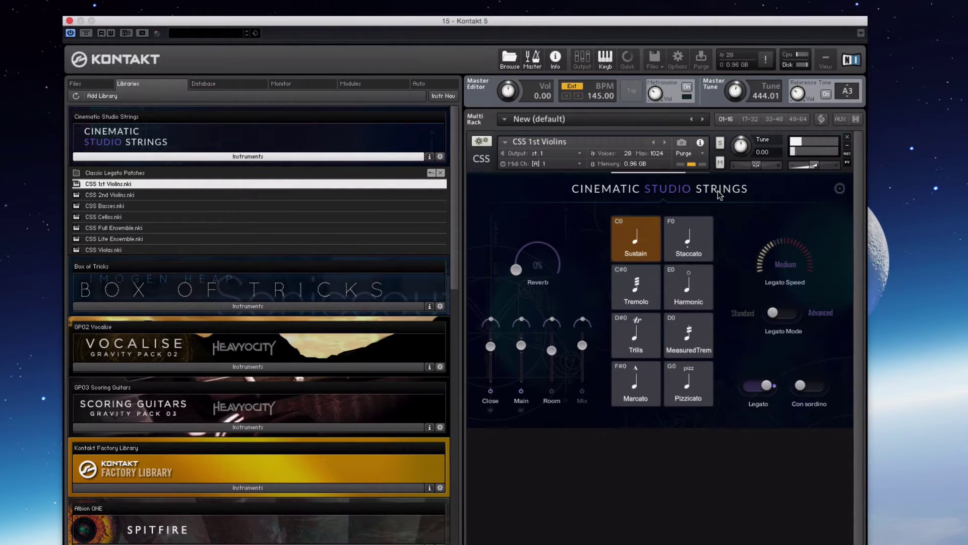
Audition the Main and Room microphones on their own, and return to the Mix microphone alone.
left_click(490, 392)
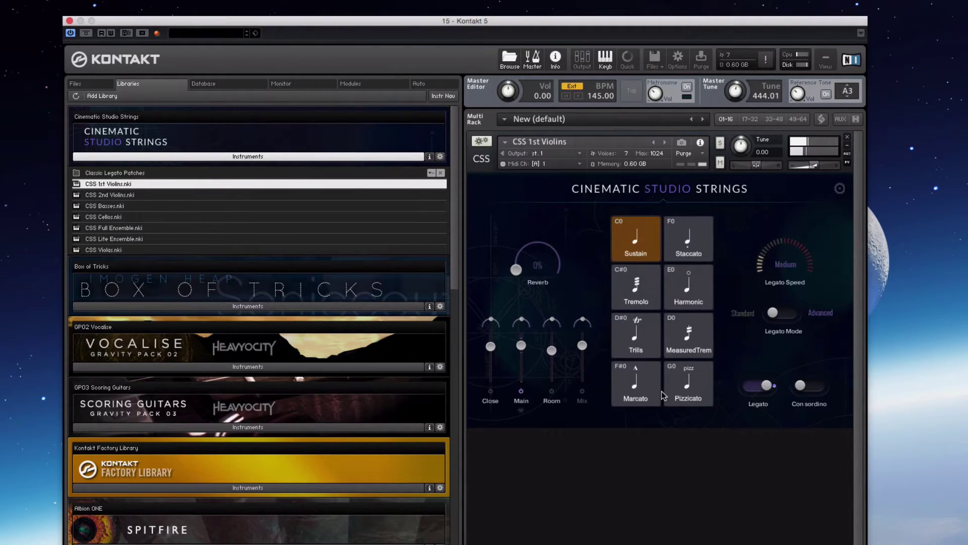
left_click(521, 390)
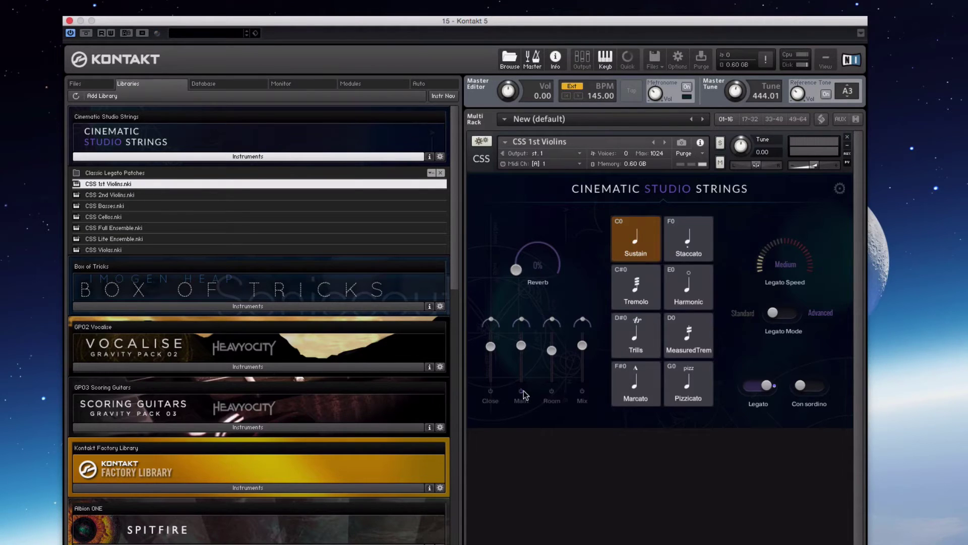
left_click(582, 391)
left_click(582, 391)
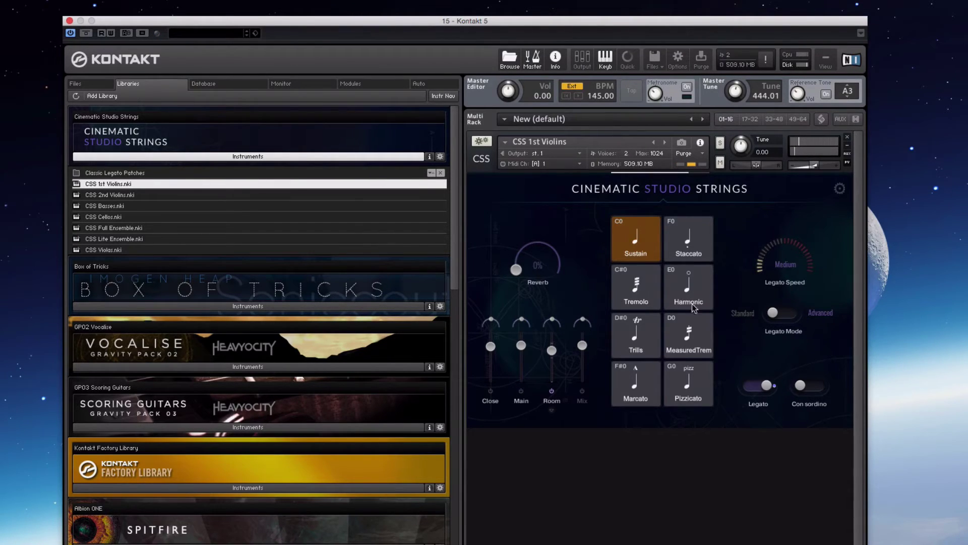
left_click(551, 391)
left_click(582, 392)
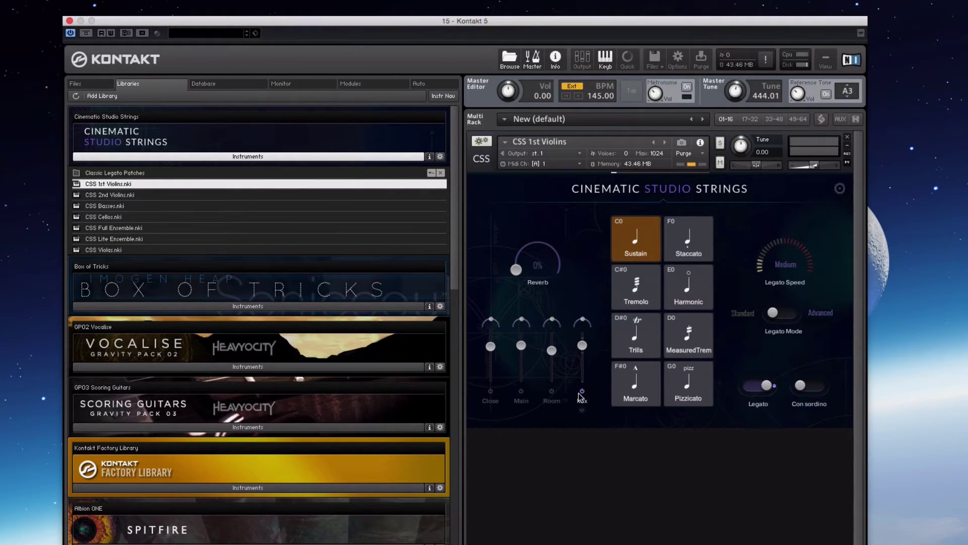
Select the Staccato articulation for the CSS 1st Violins.
left_click(683, 245)
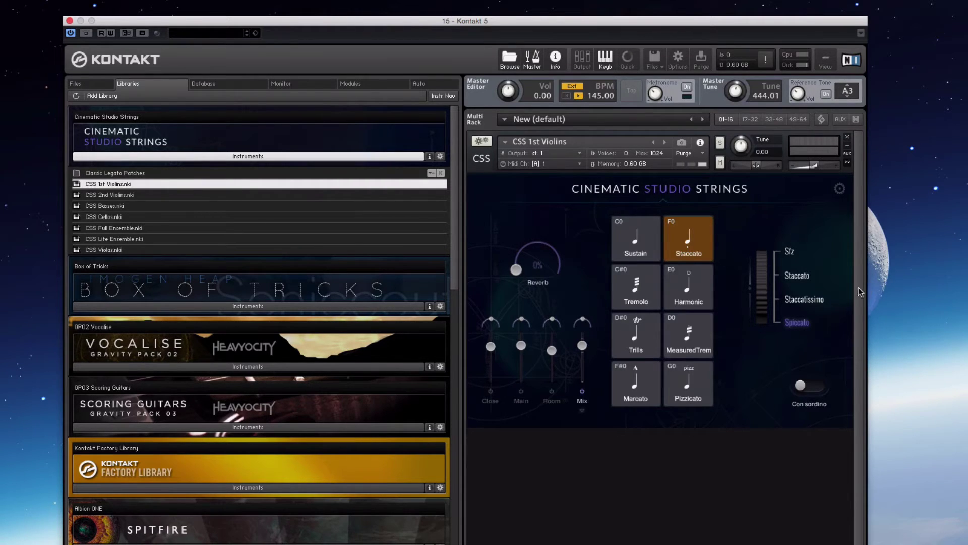
Audition the Staccatissimo variation within the Staccato articulation of the CSS 1st Violins.
left_click(800, 303)
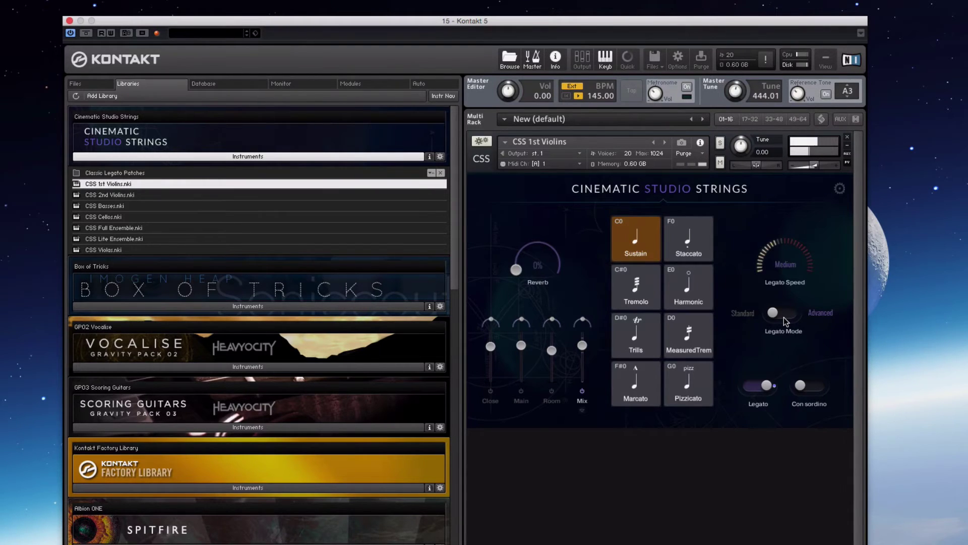
left_click(667, 230)
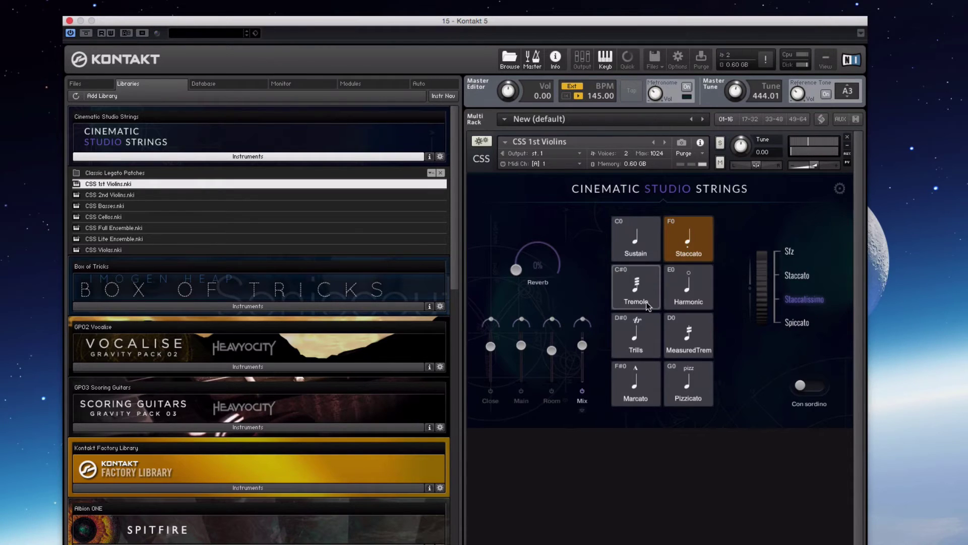
Select the Tremolo articulation for the 1st Violins and switch off its Con sordino and Legato options.
left_click(643, 286)
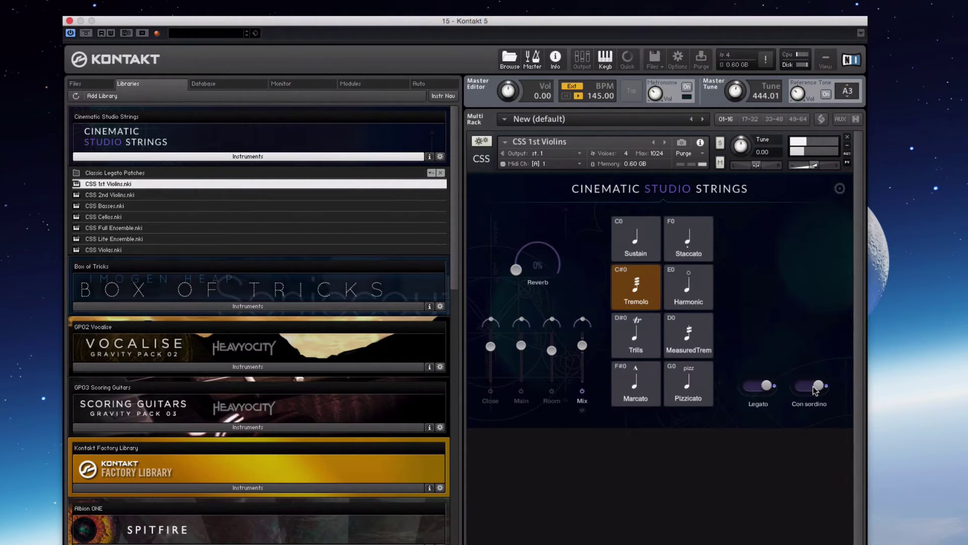
left_click(814, 389)
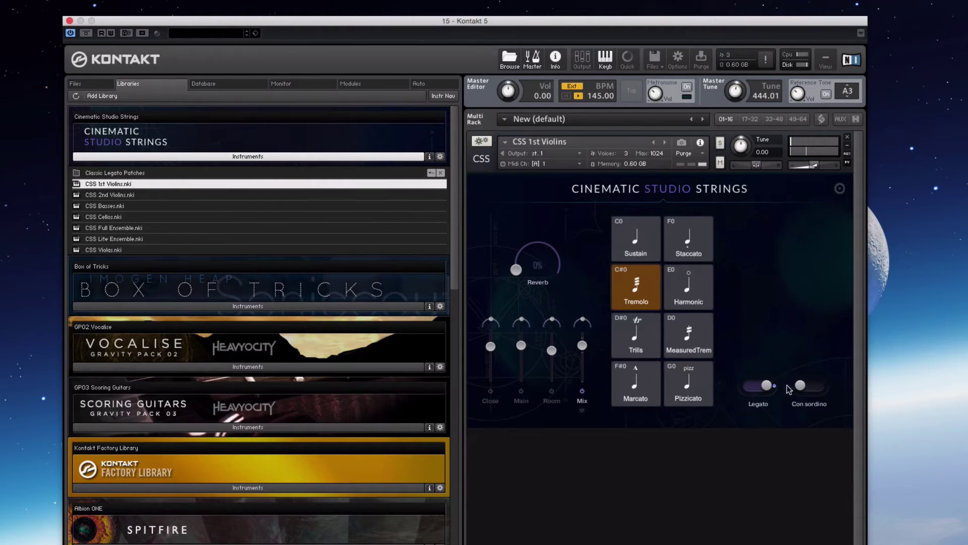
left_click(751, 388)
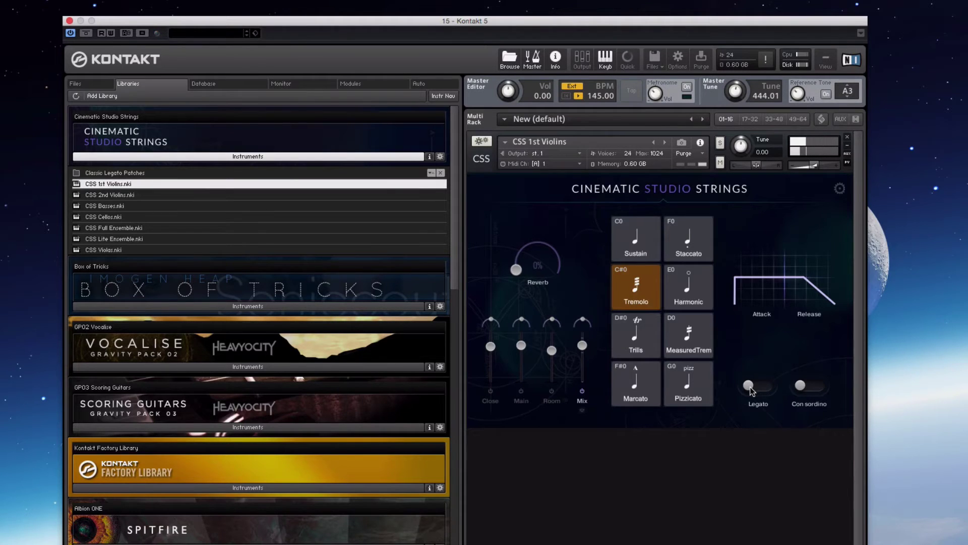
Audition the Harmonic, Trills and MeasuredTrem articulations of the 1st Violins one after another.
left_click(679, 295)
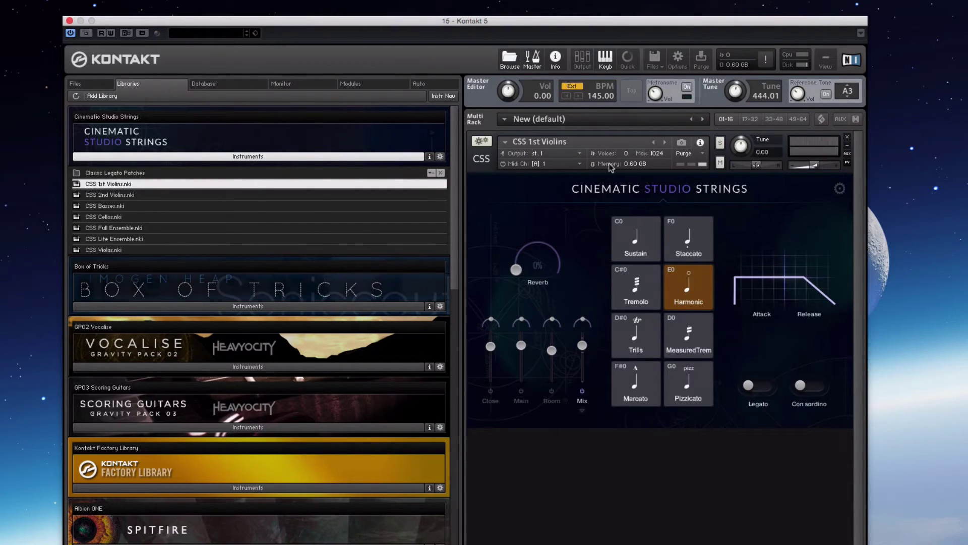
left_click(634, 339)
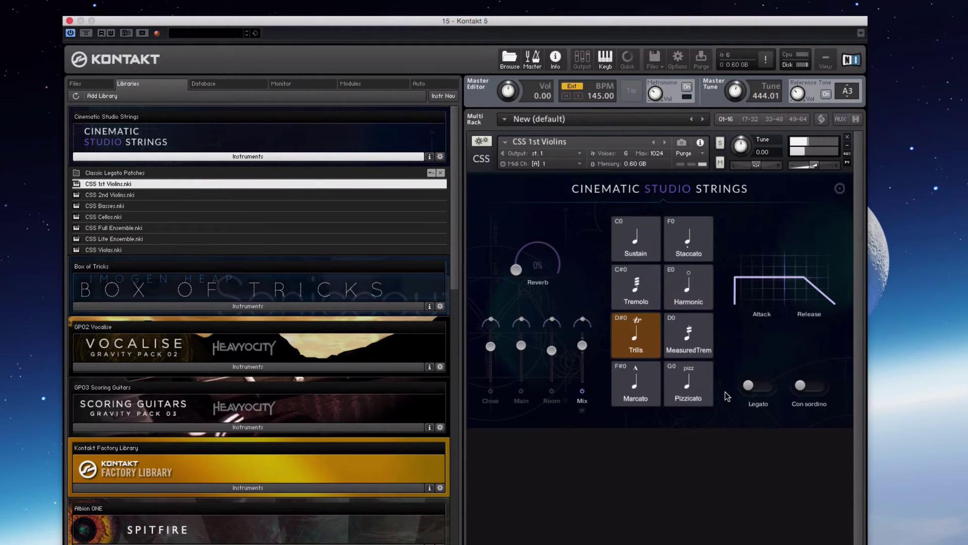
left_click(697, 337)
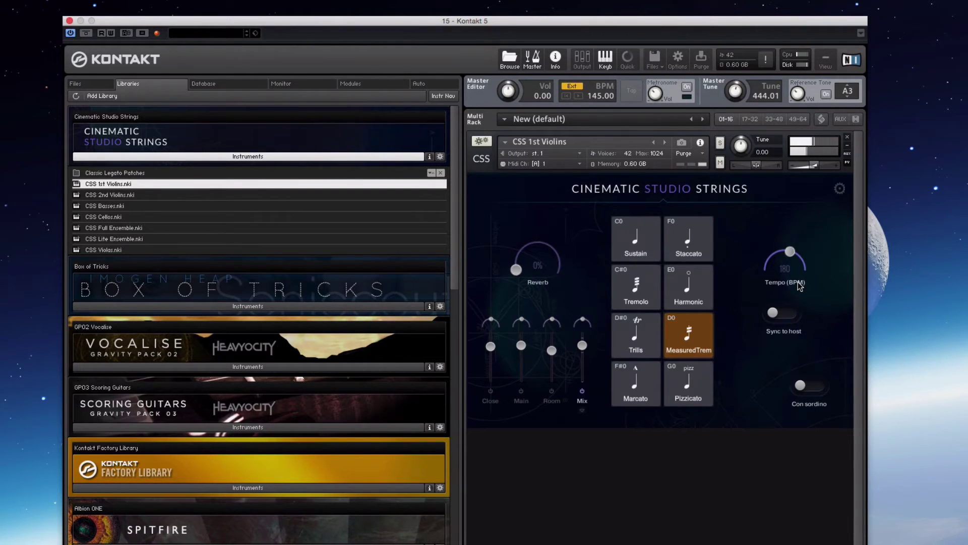
Audition the 1st Violins' Marcato articulation with its Legato and Spiccato Overlay options toggled, and select Pizzicato.
left_click(637, 388)
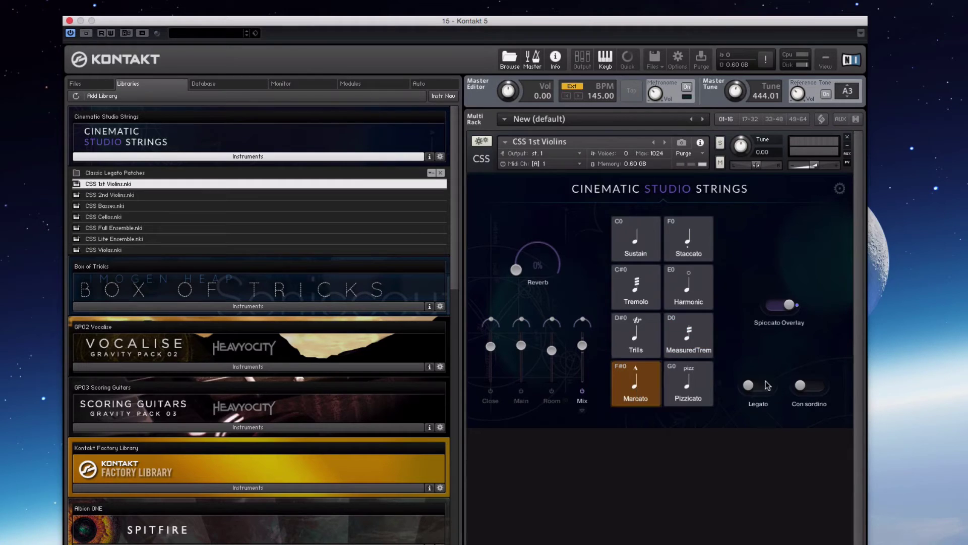
left_click(752, 385)
left_click(782, 307)
left_click(697, 377)
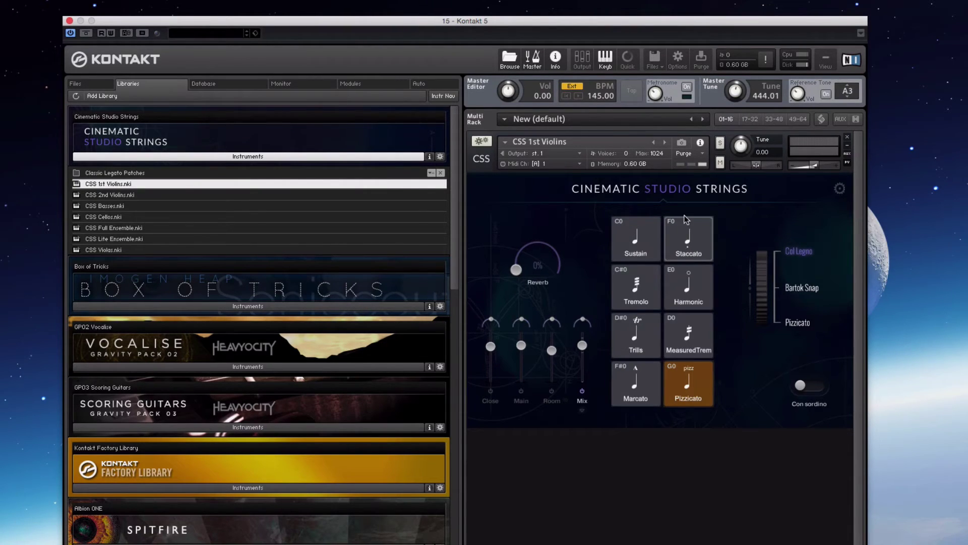
Replace the loaded 1st Violins instrument with CSS Violas from the Cinematic Studio Strings library, accepting the loss of changes.
left_click(113, 196)
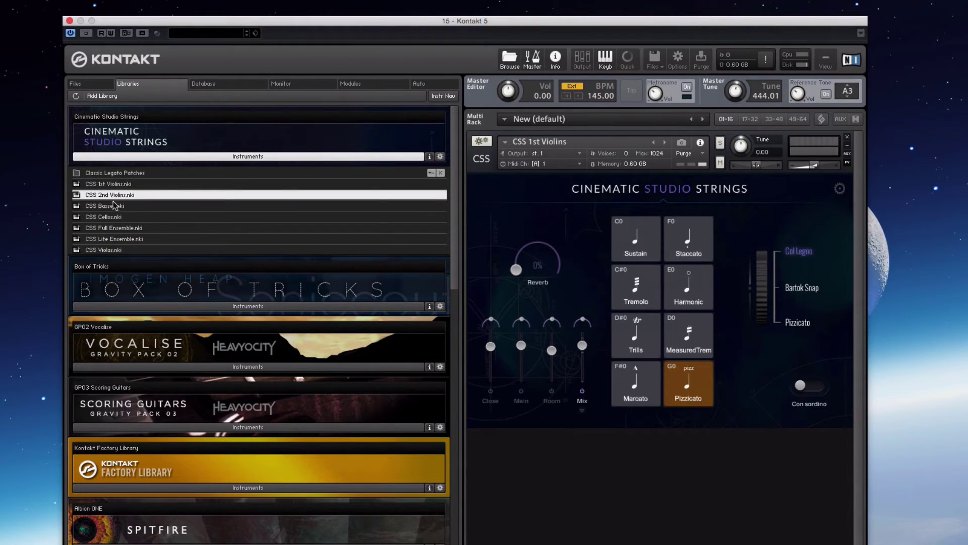
left_click(117, 207)
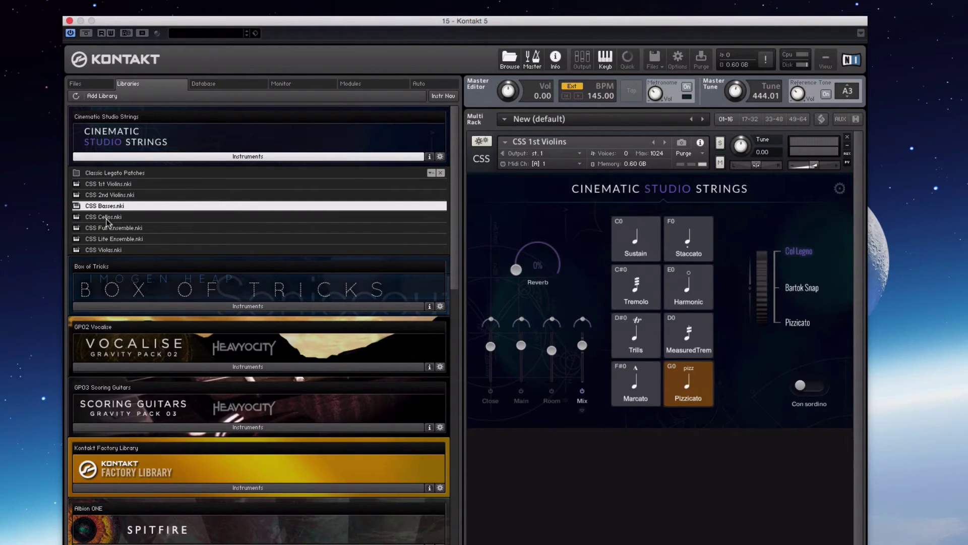
left_click_drag(116, 250, 624, 233)
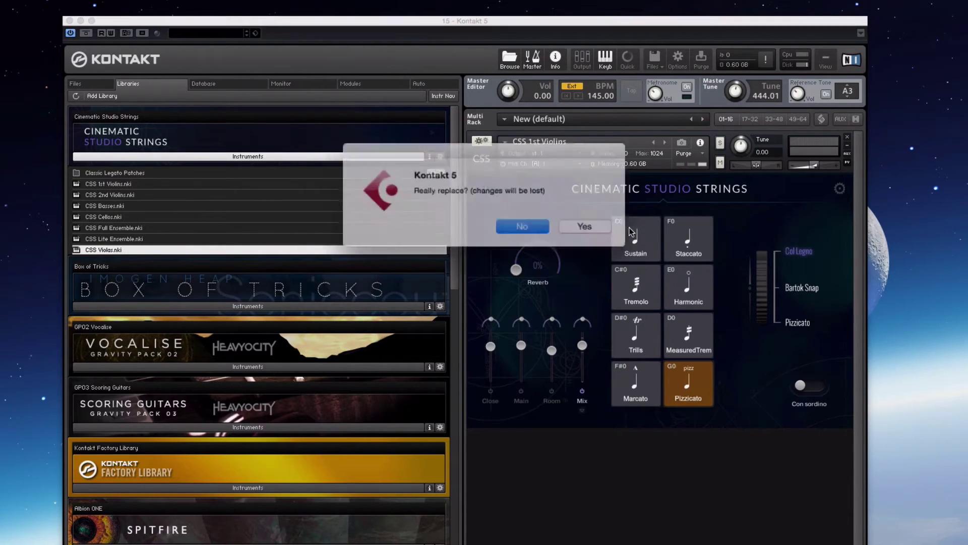
left_click(567, 226)
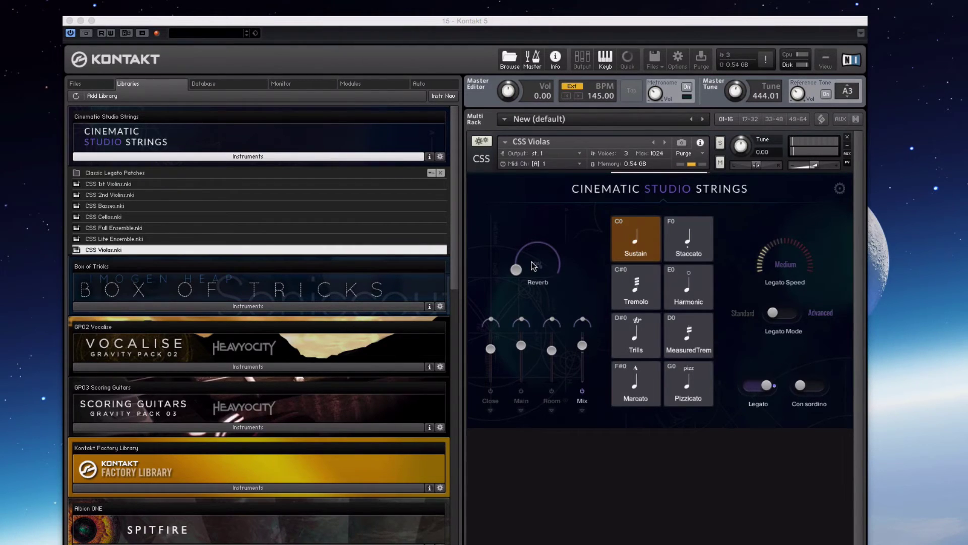
Reassign the MIDI controller for Vibrato X-Fade in the CSS Violas settings and close the settings.
left_click(840, 189)
left_click(840, 190)
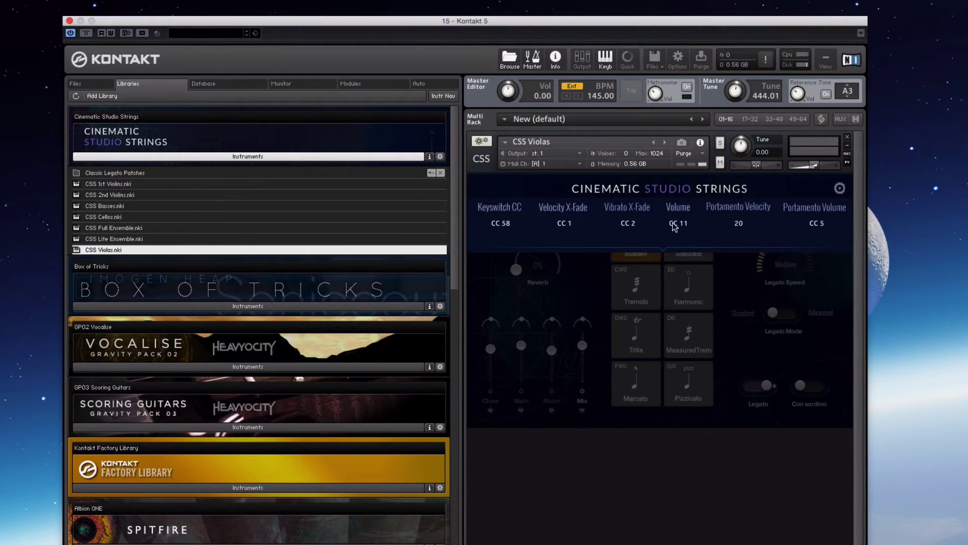
left_click(631, 224)
left_click(632, 102)
left_click(839, 188)
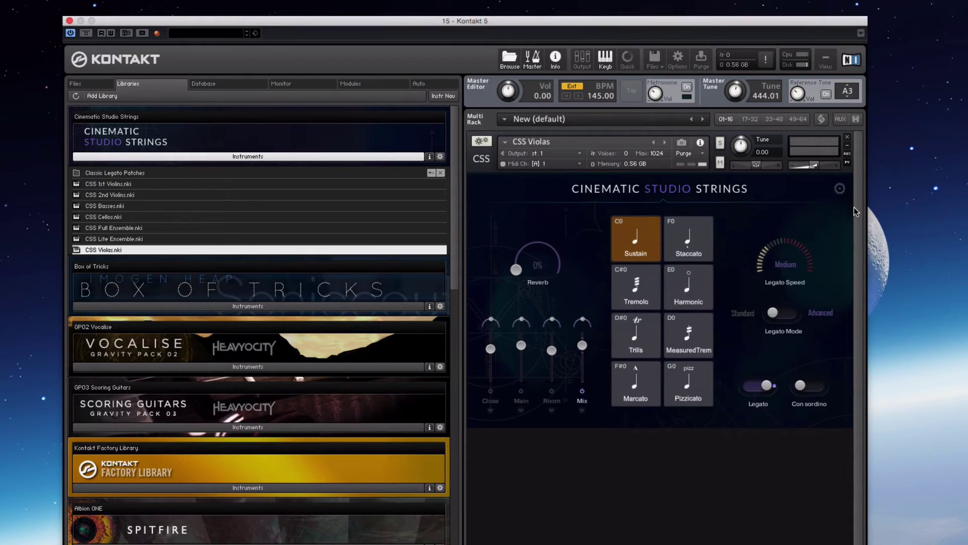
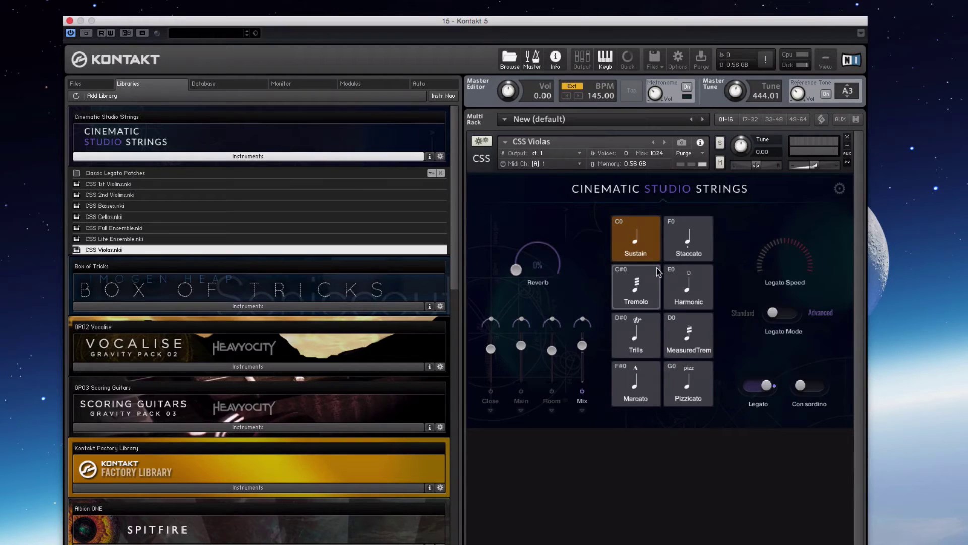
Switch on Con sordino for the Violas' Sustain articulation, and select the Staccato articulation.
left_click(810, 386)
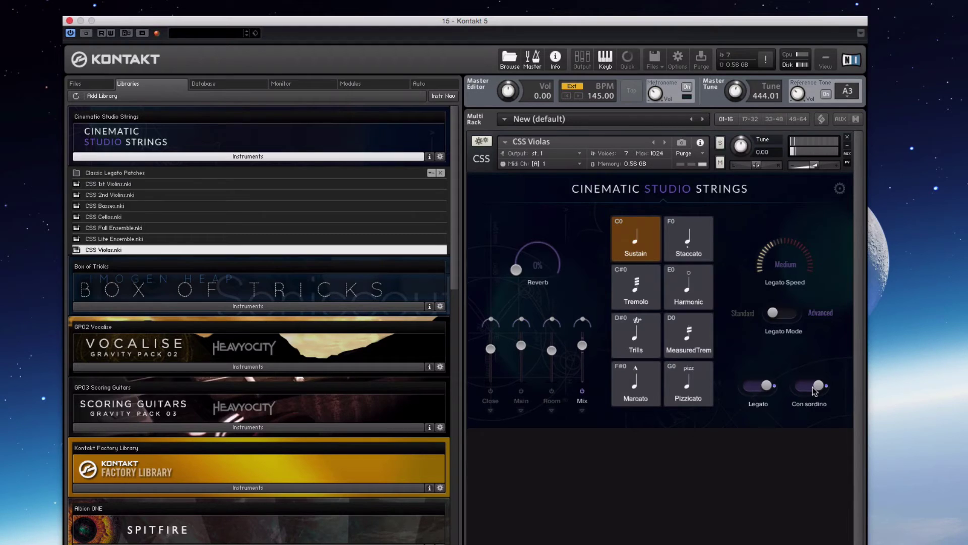
left_click(674, 233)
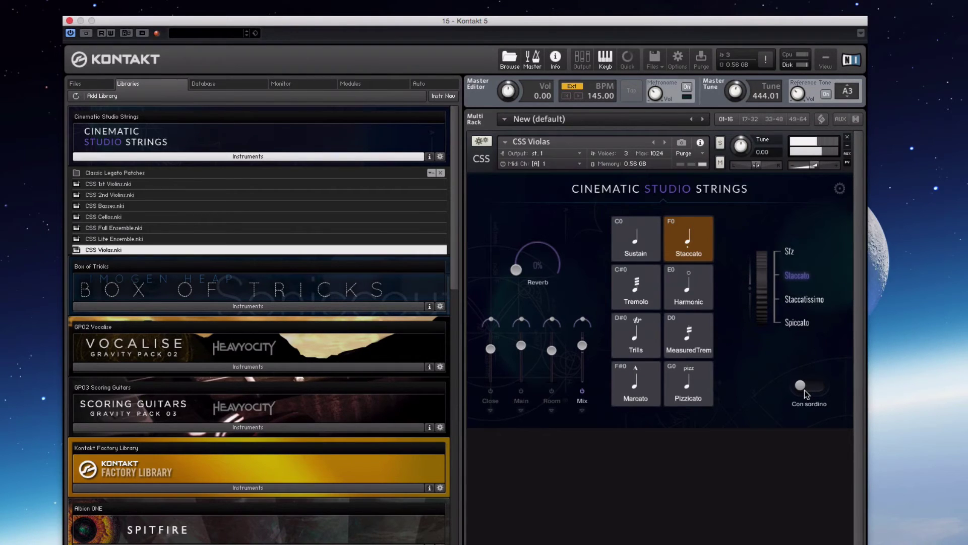
Audition the Violas' Tremolo and Harmonic articulations, switching Legato off for Harmonic.
left_click(642, 289)
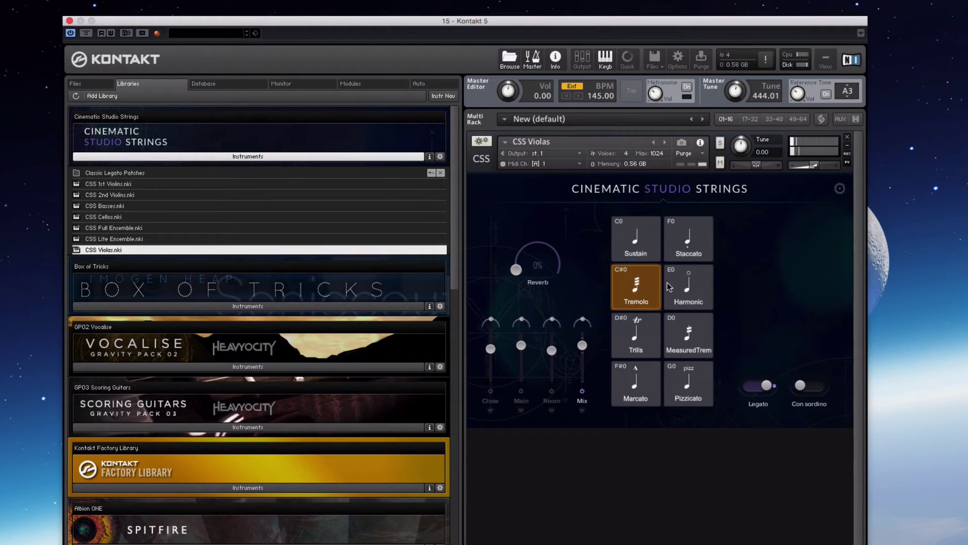
left_click(699, 286)
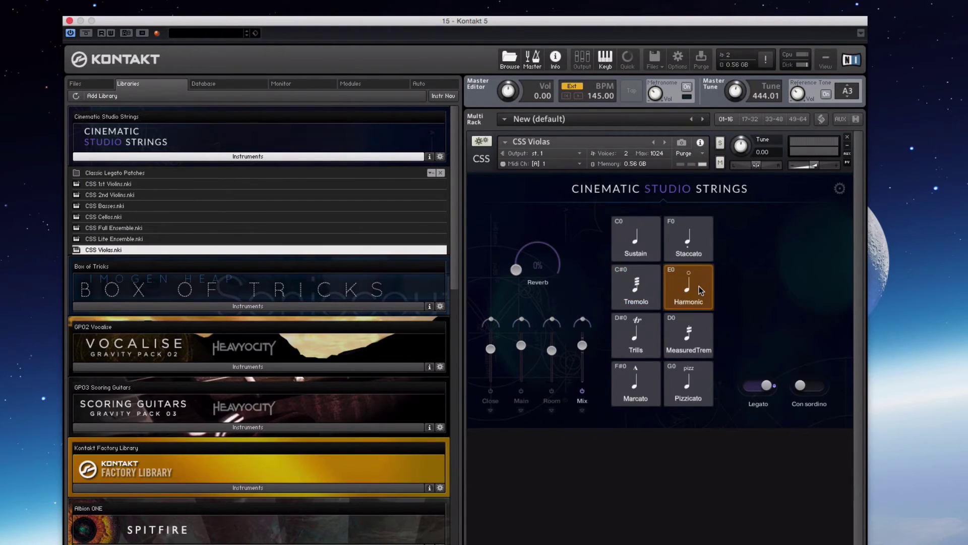
left_click(766, 389)
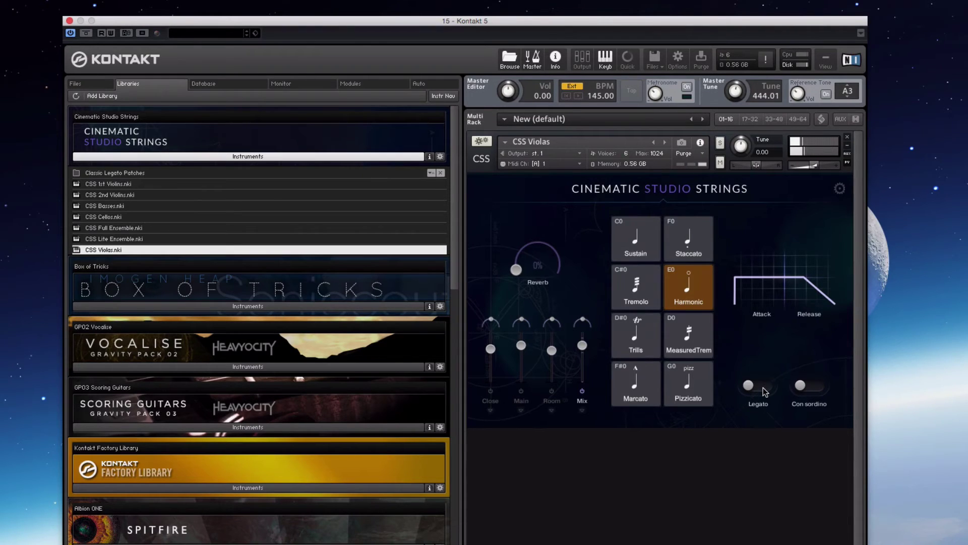
Audition the Violas' Trills and MeasuredTrem articulations, trying MeasuredTrem with Sync to host enabled.
left_click(631, 344)
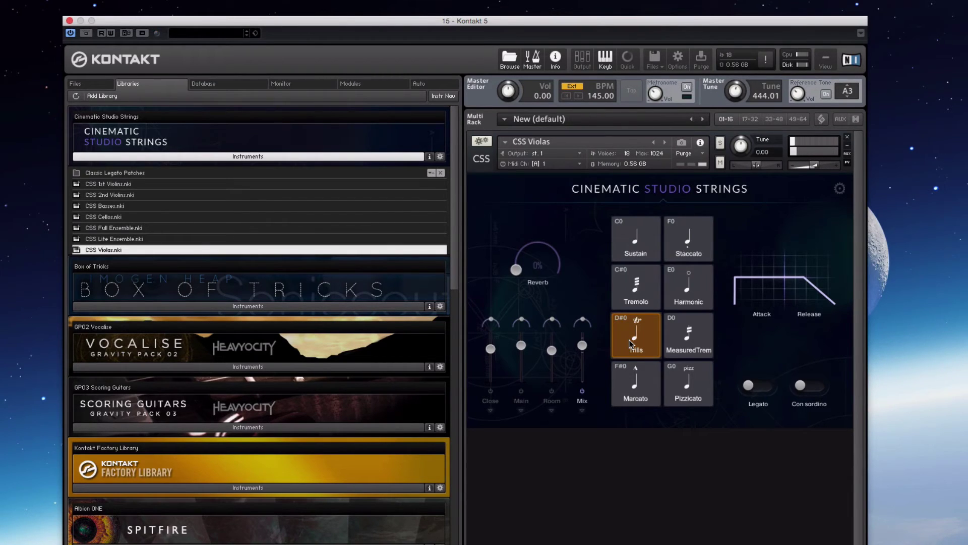
left_click(689, 331)
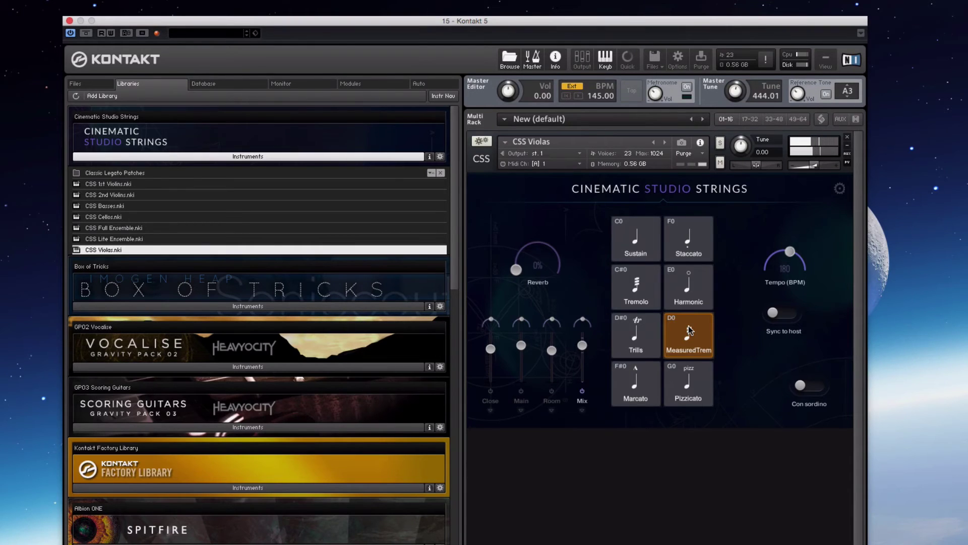
left_click(785, 313)
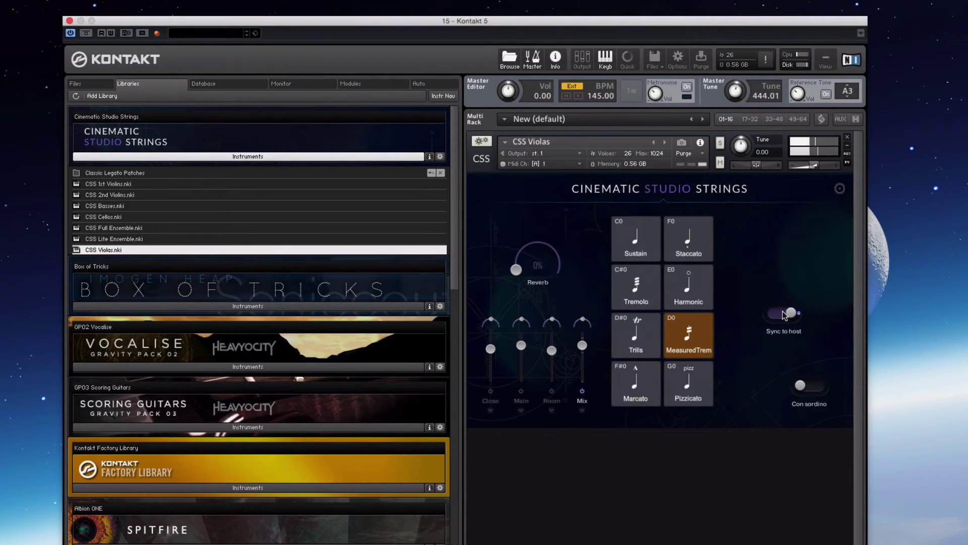
left_click(784, 314)
Audition the Violas' Marcato articulation and the variations of the Pizzicato articulation.
left_click(632, 393)
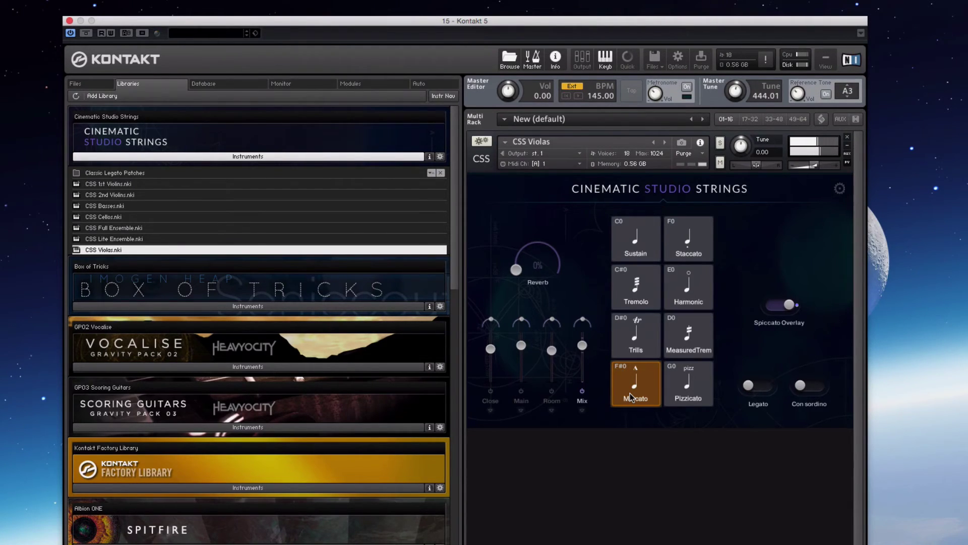
left_click(700, 389)
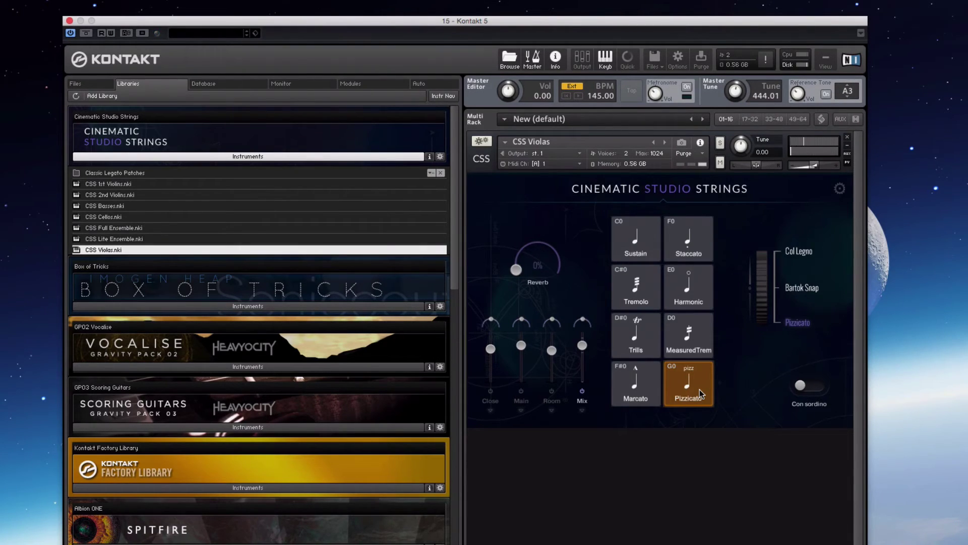
left_click(775, 301)
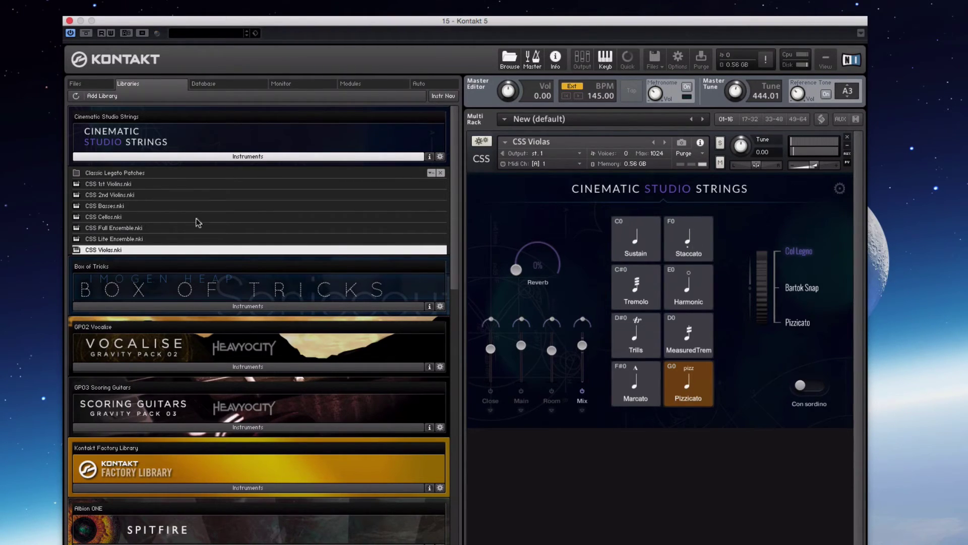
Replace the loaded Violas instrument with CSS Cellos, accepting the loss of changes.
left_click_drag(118, 218, 643, 257)
left_click(569, 221)
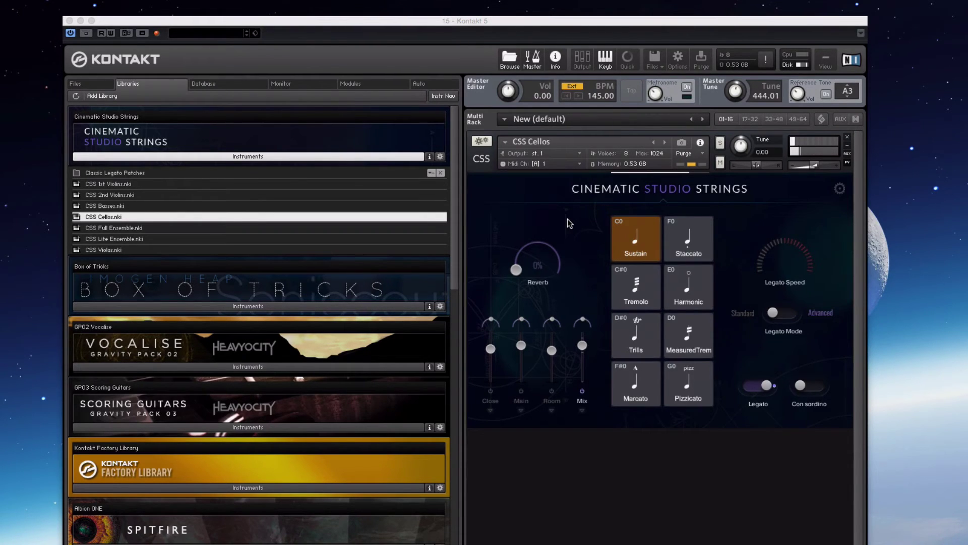
Assign Vibrato X-Fade to CC 3 in the CSS Cellos settings and close the settings.
left_click(840, 189)
left_click(630, 225)
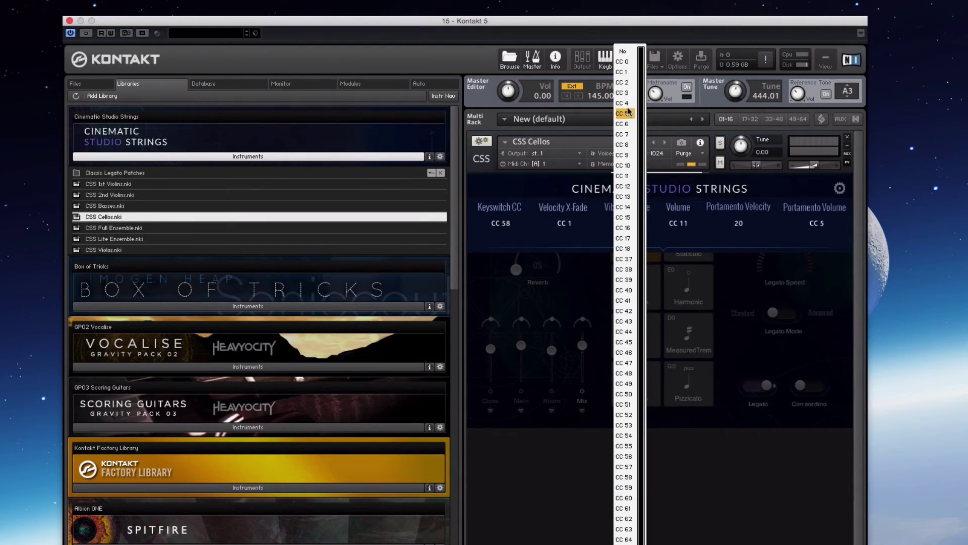
left_click(625, 93)
left_click(840, 188)
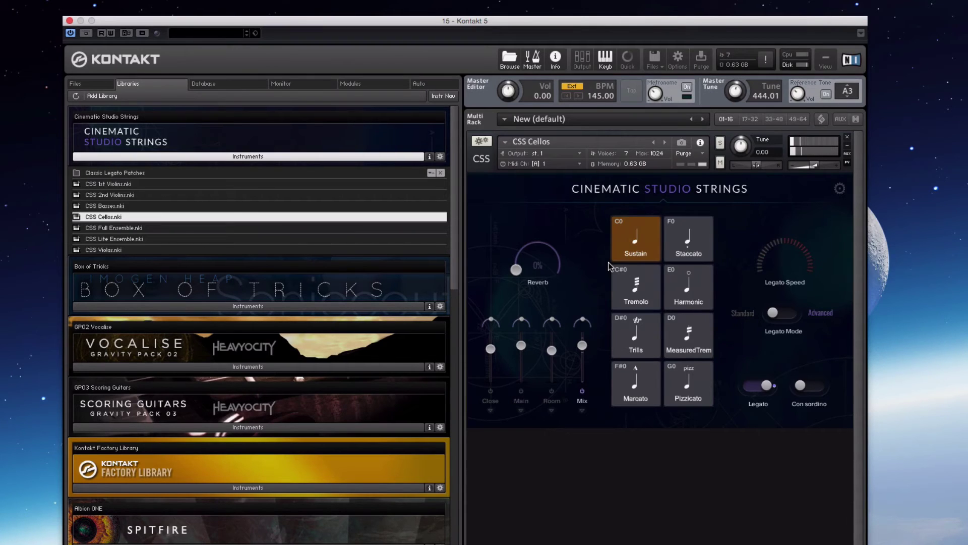
Switch on Con sordino for the Cellos' Sustain articulation and try the Advanced Legato Mode before returning to Standard.
left_click(817, 386)
left_click(792, 314)
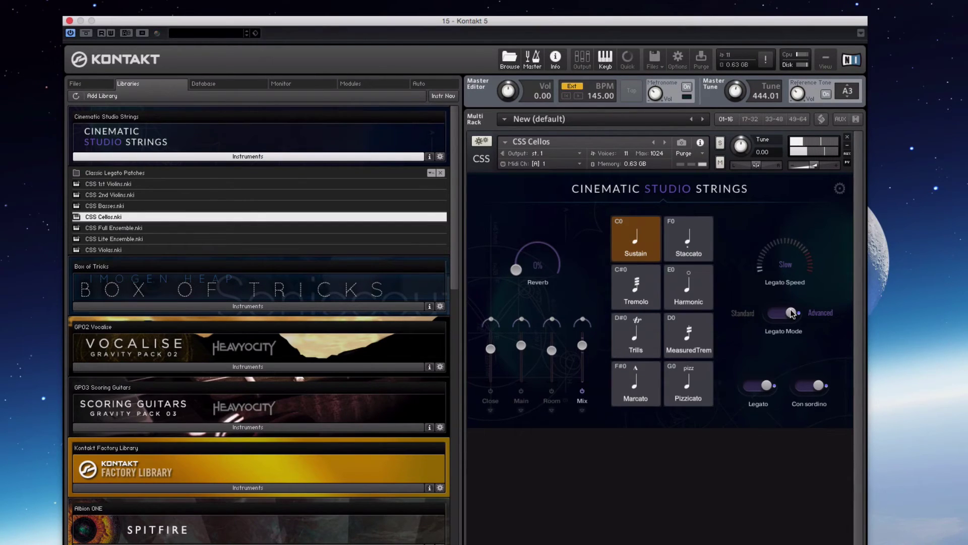
left_click(792, 313)
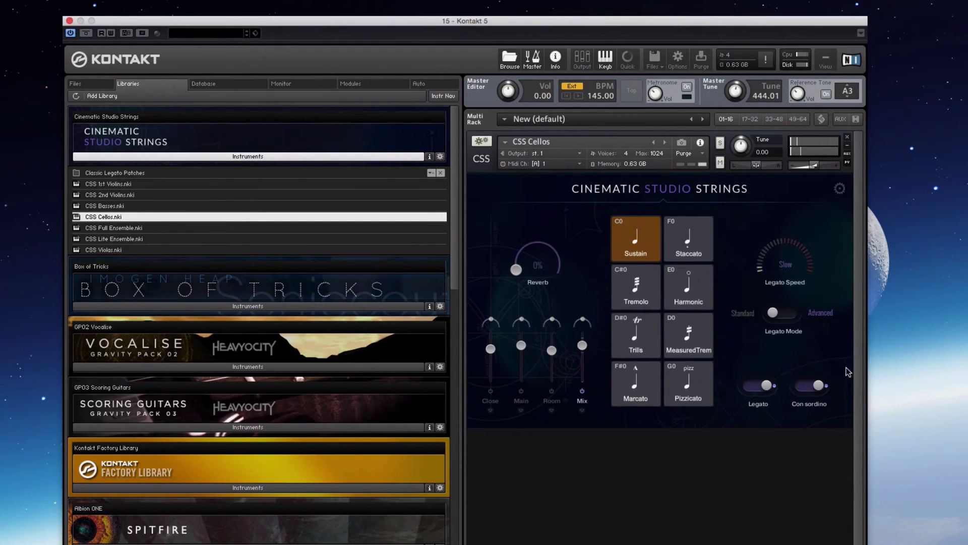
Audition the Cellos' Staccato articulation, and select Tremolo.
left_click(688, 246)
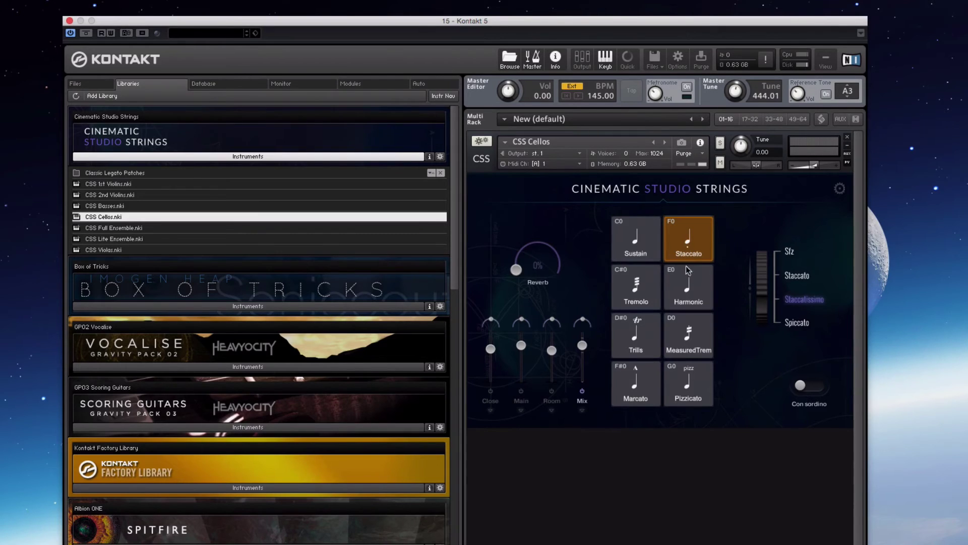
left_click(651, 293)
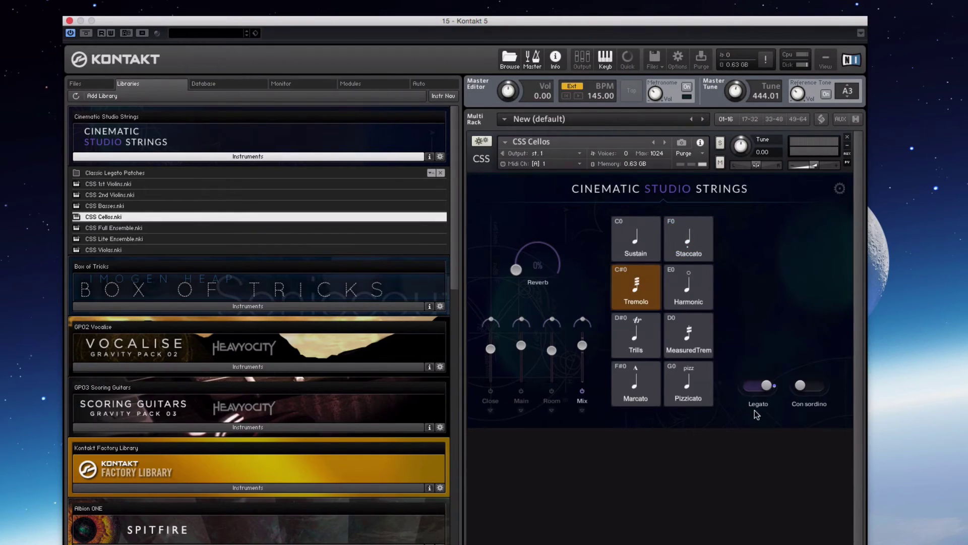
Switch off Legato for the Cellos' Tremolo, and audition the Harmonic, Trills, MeasuredTrem, Marcato and Pizzicato articulations.
left_click(764, 388)
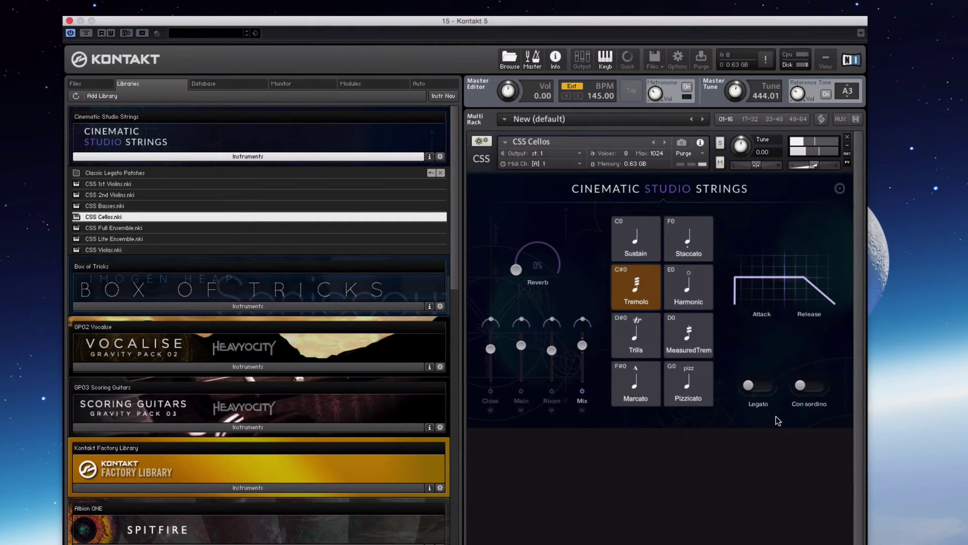
left_click(695, 285)
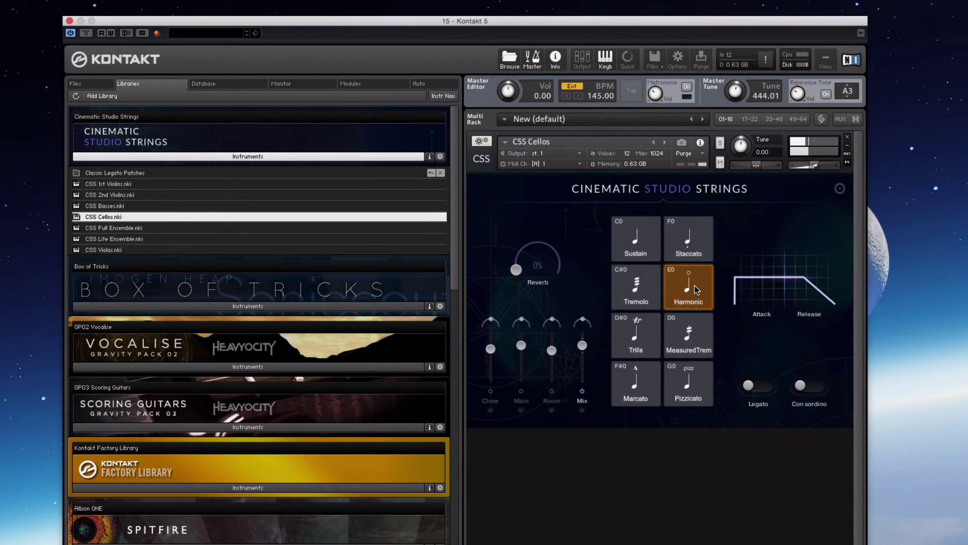
left_click(642, 346)
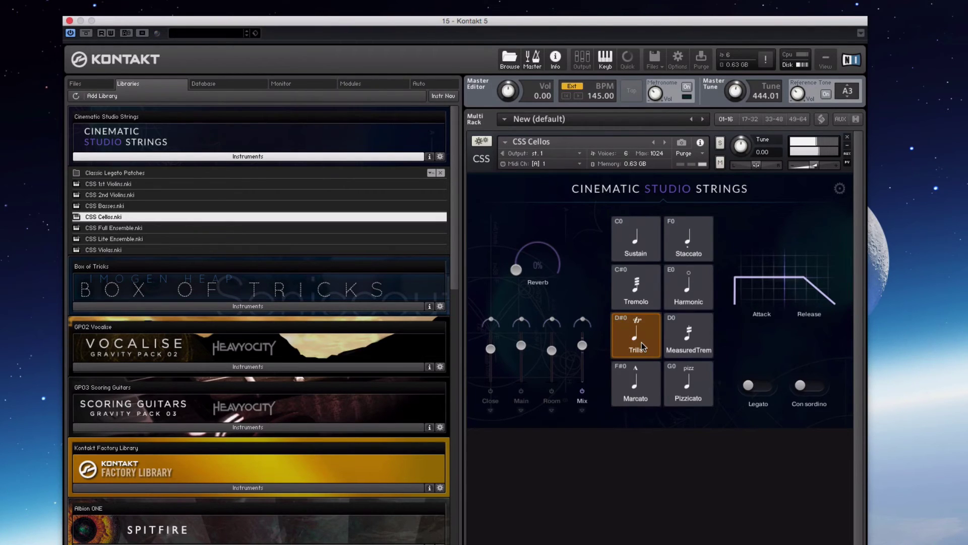
left_click(686, 348)
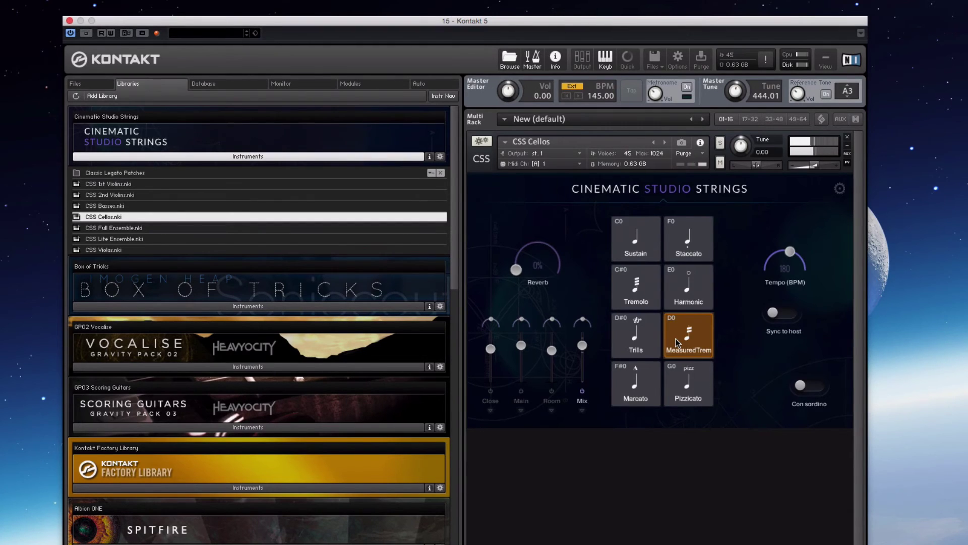
left_click(647, 380)
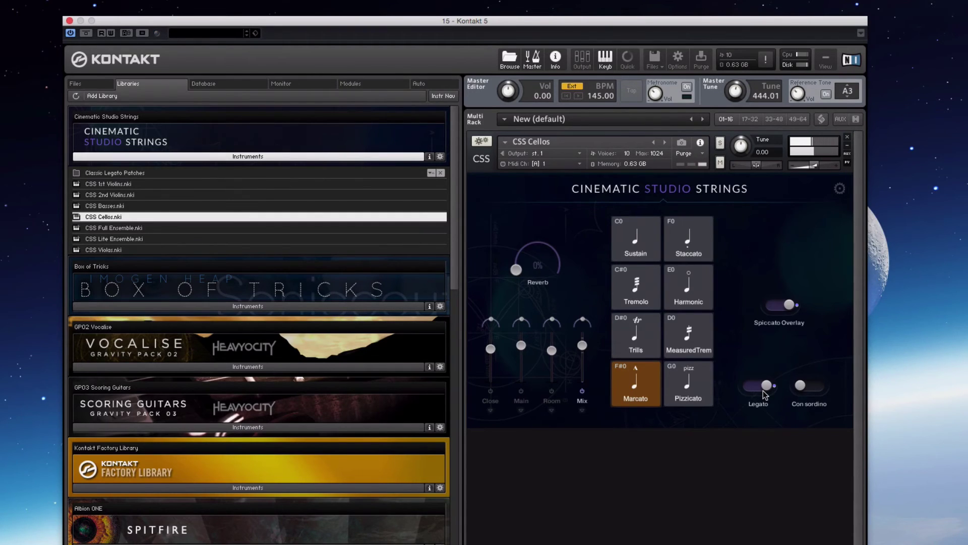
left_click(697, 398)
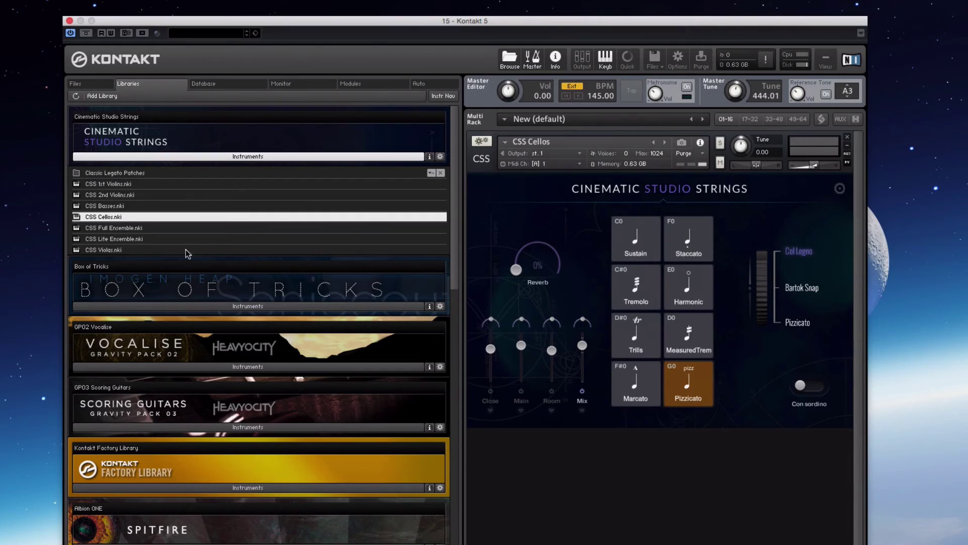
Replace the loaded Cellos instrument with CSS Basses, accepting the loss of changes.
left_click(110, 207)
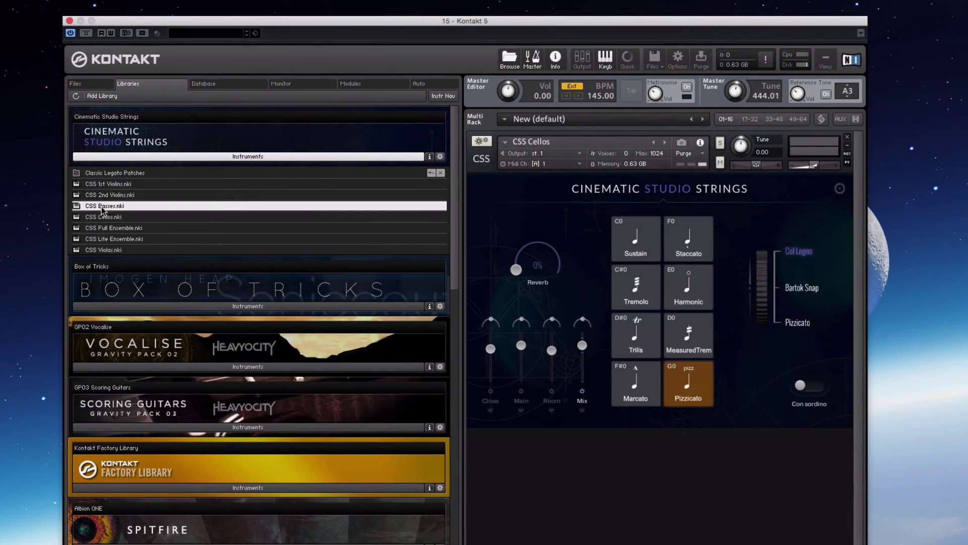
left_click_drag(103, 208, 557, 270)
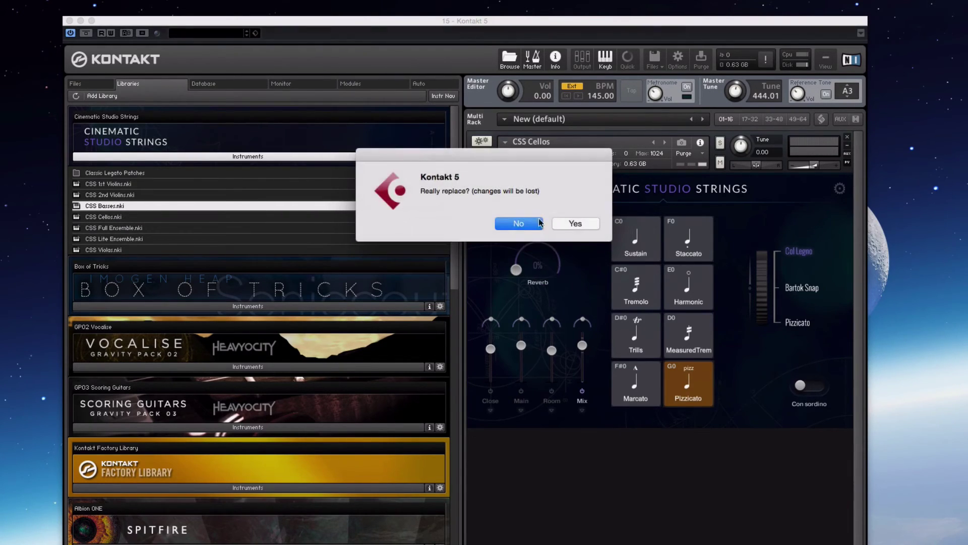
left_click(570, 223)
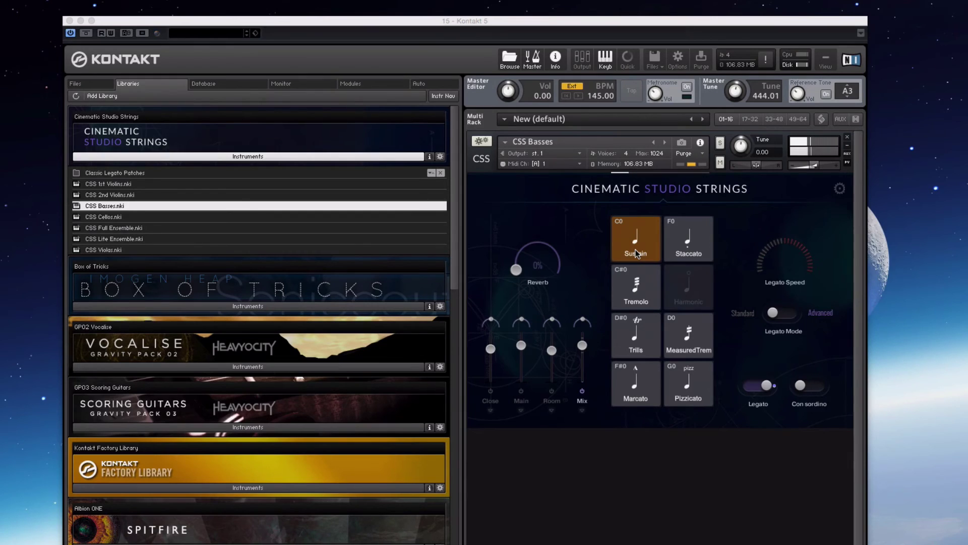
left_click(685, 233)
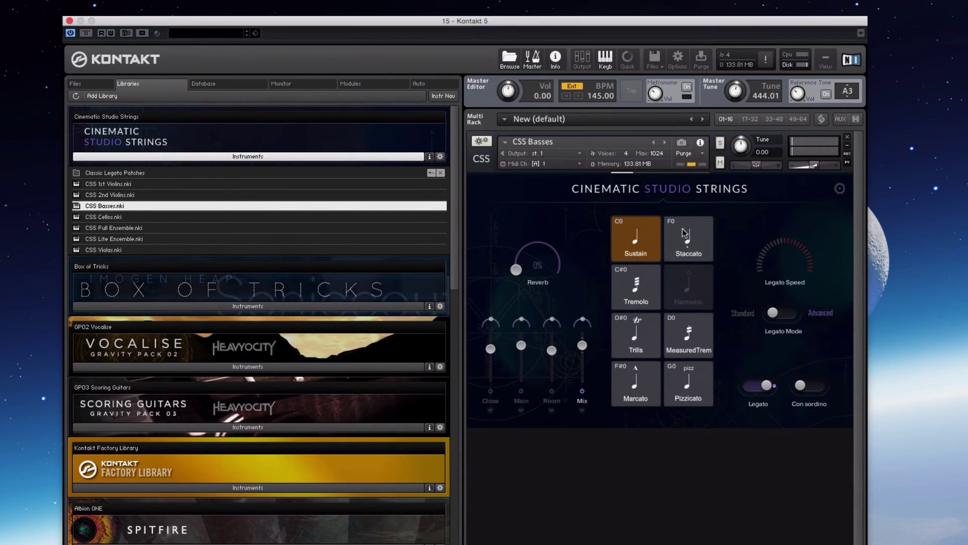
Assign Vibrato X-Fade to CC 3 in the CSS Basses settings and close the settings.
left_click(840, 188)
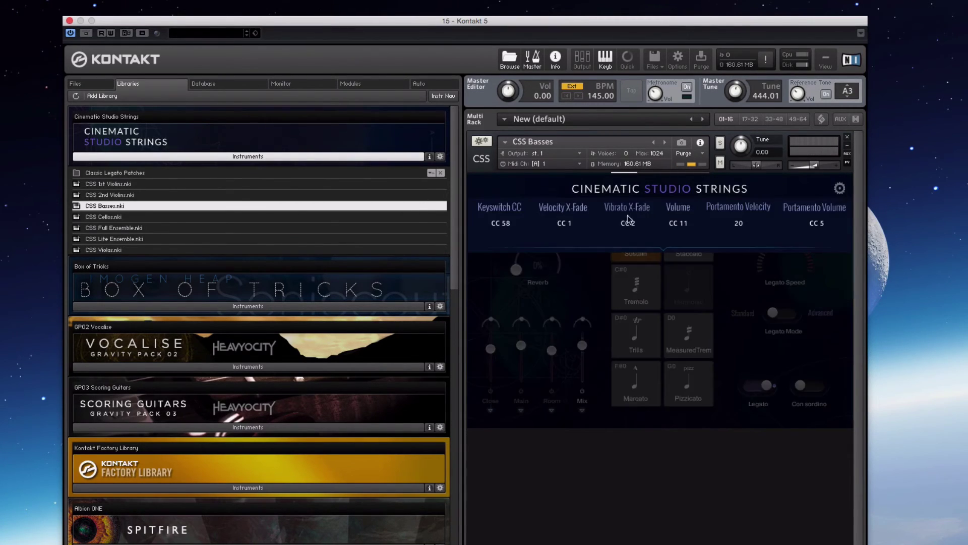
left_click(627, 222)
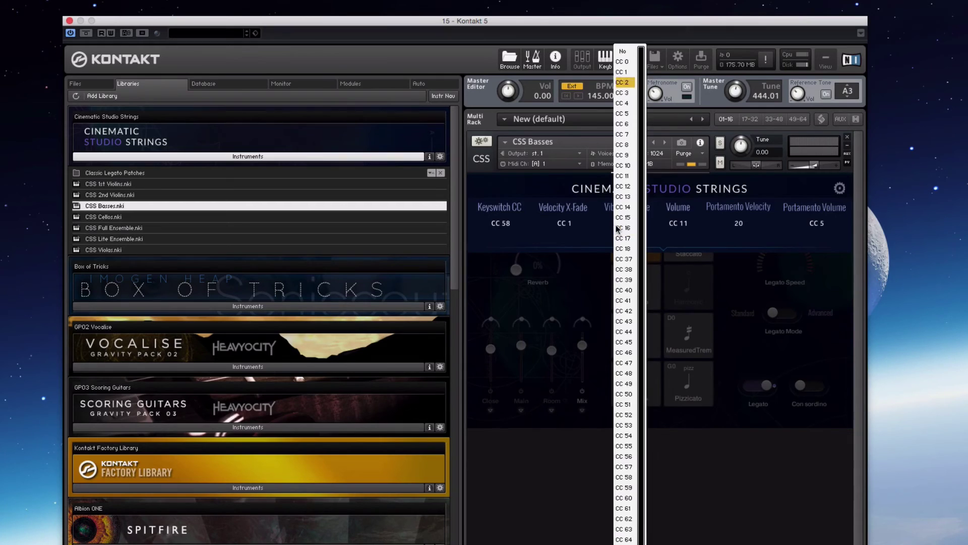
left_click(631, 99)
left_click(840, 190)
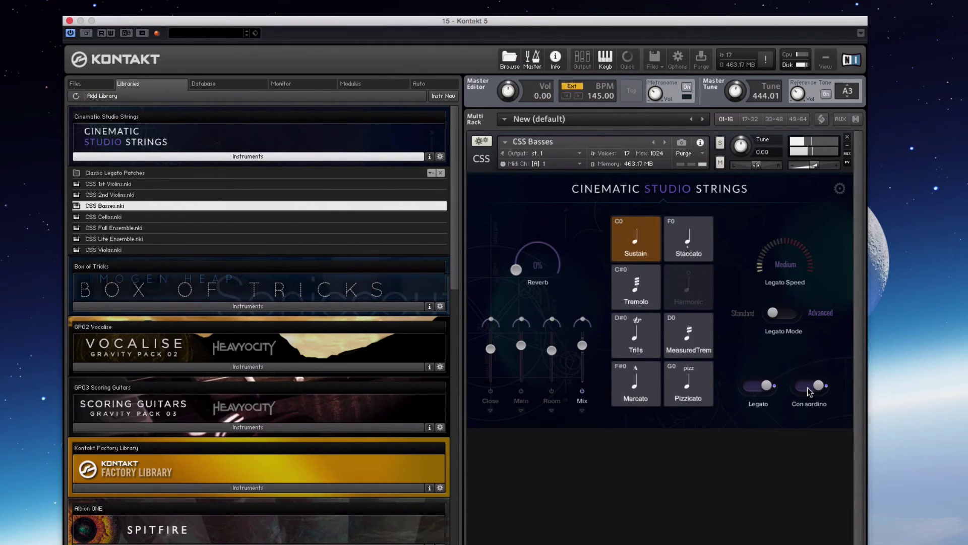
Audition the Basses' Staccato, Tremolo and Trills articulations after the Sustain.
left_click(687, 252)
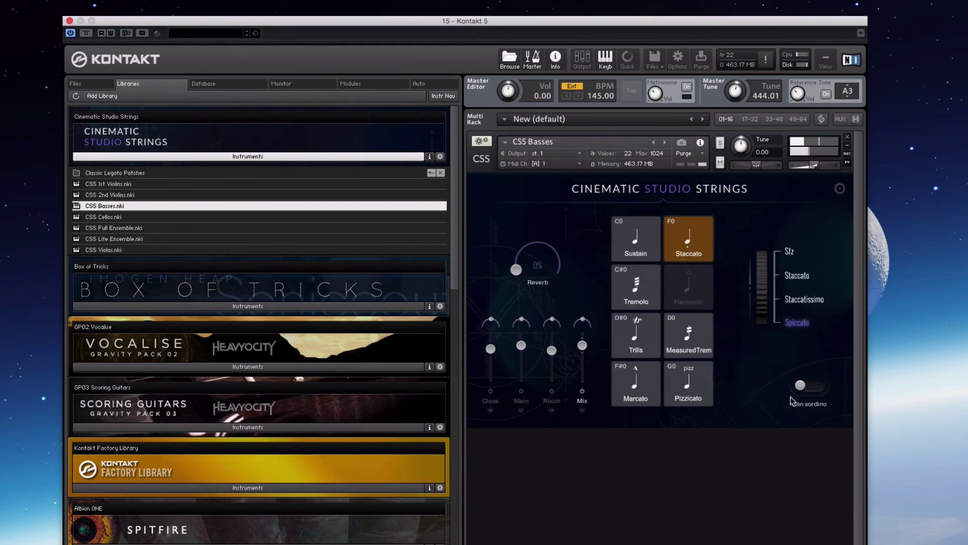
left_click(634, 295)
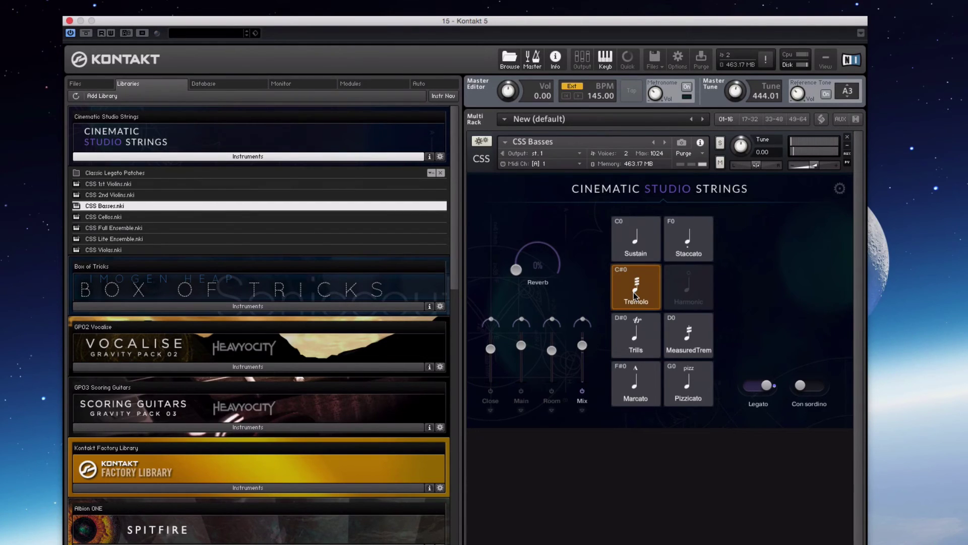
left_click(637, 334)
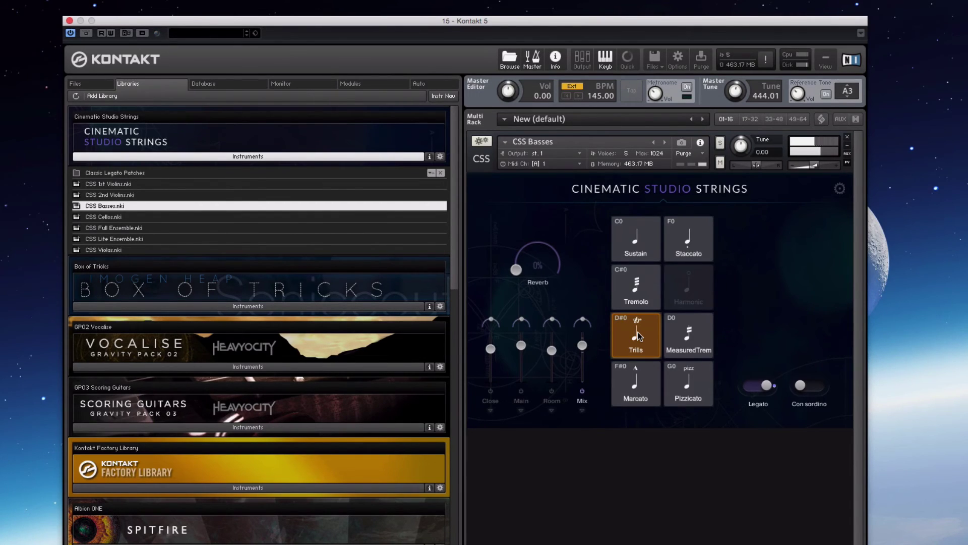
Try Sync to host on the Basses' MeasuredTrem articulation, and audition Marcato and Pizzicato.
left_click(684, 341)
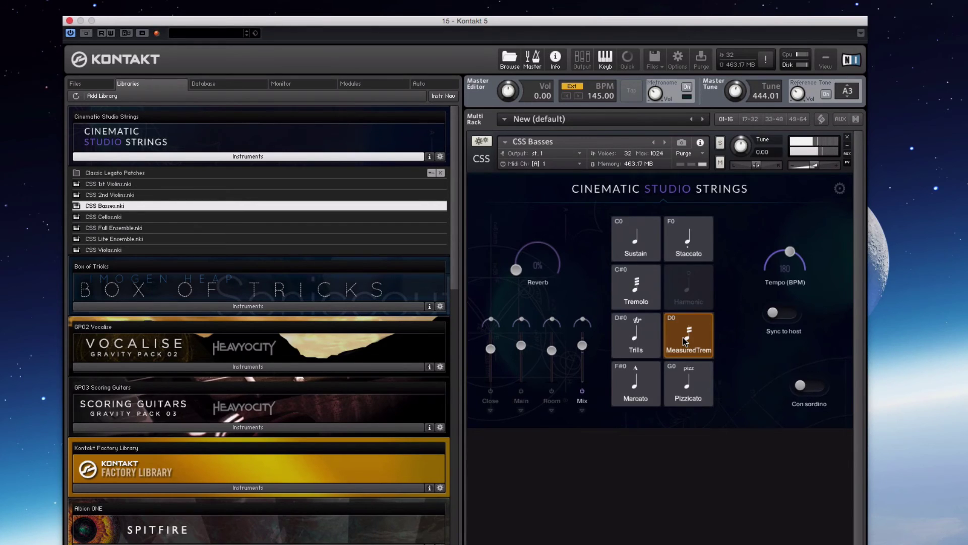
left_click(772, 311)
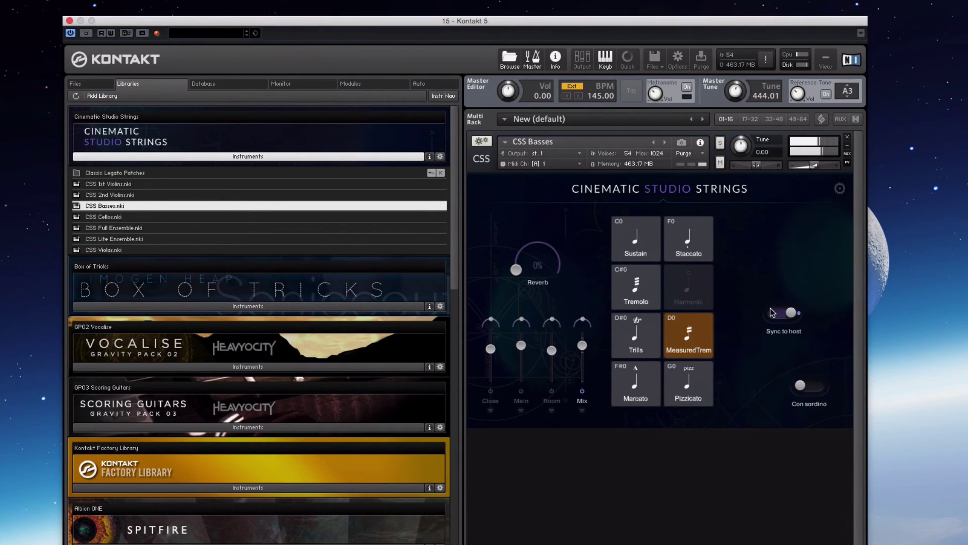
left_click(772, 312)
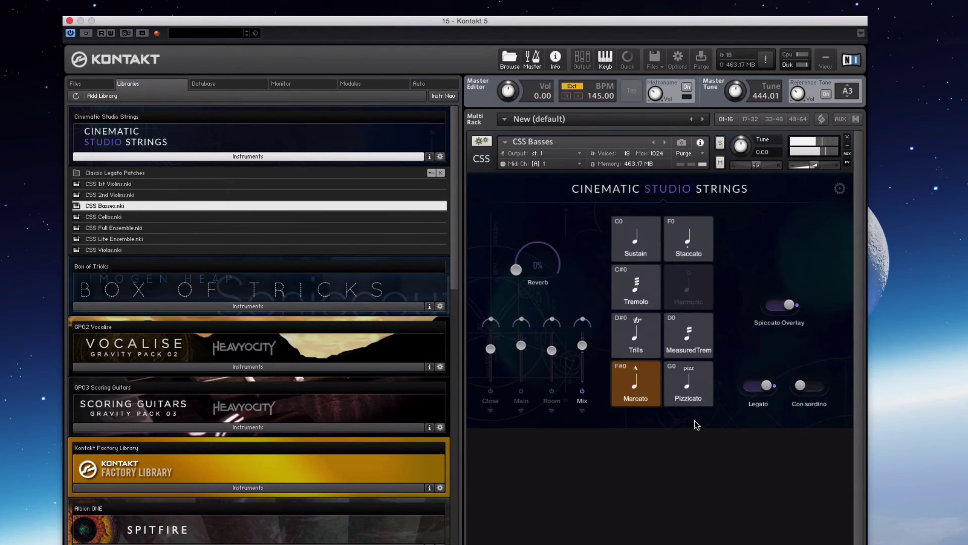
left_click(704, 391)
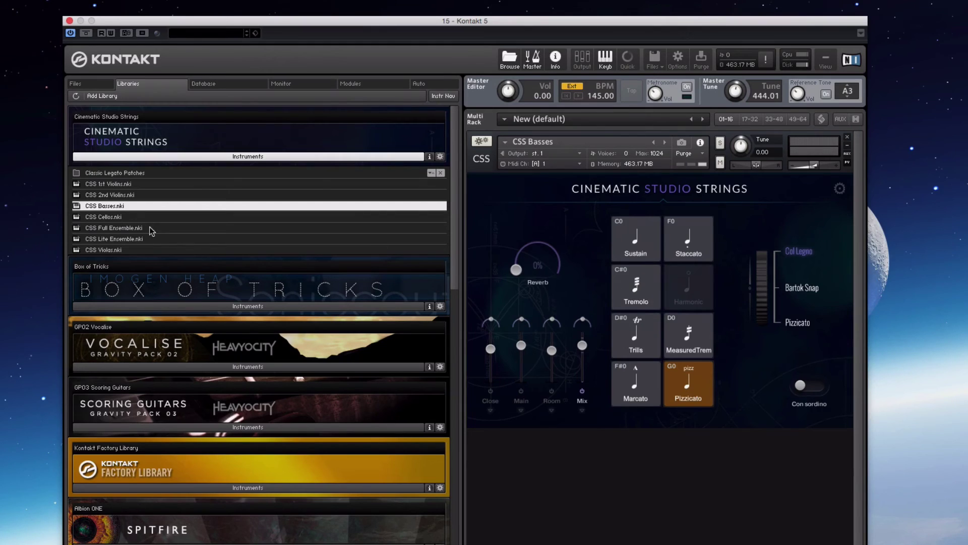
Replace the loaded Basses instrument with CSS Full Ensemble, accepting the loss of changes.
left_click(134, 228)
left_click_drag(134, 230, 594, 155)
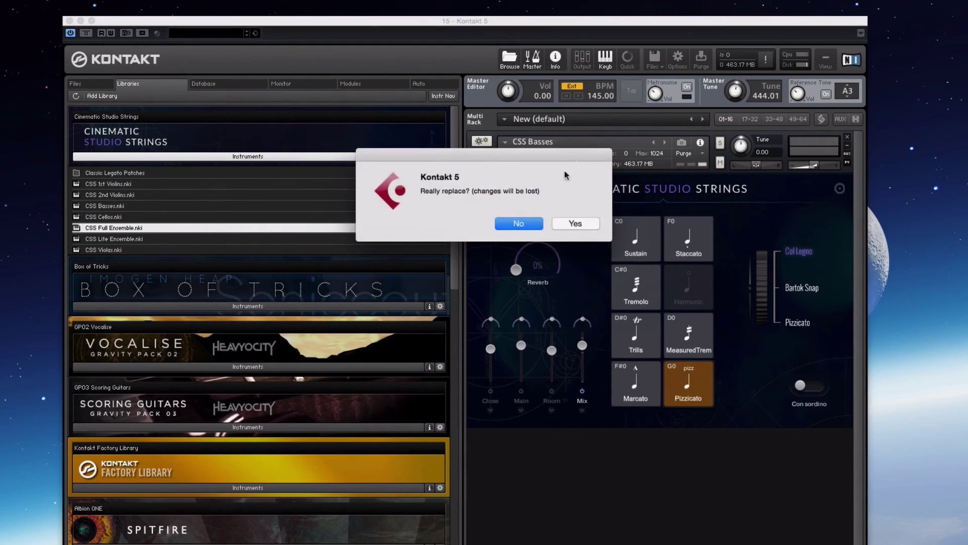
left_click(571, 223)
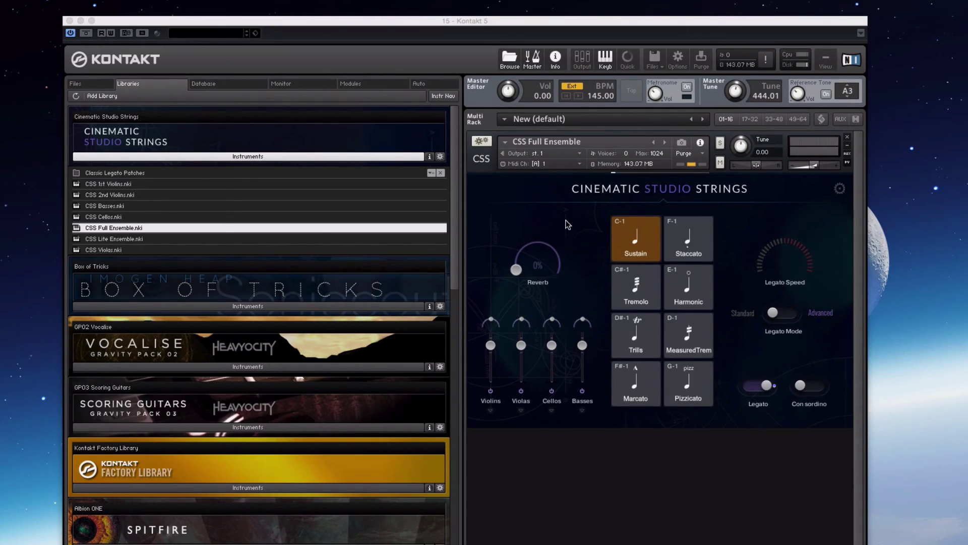
left_click(756, 389)
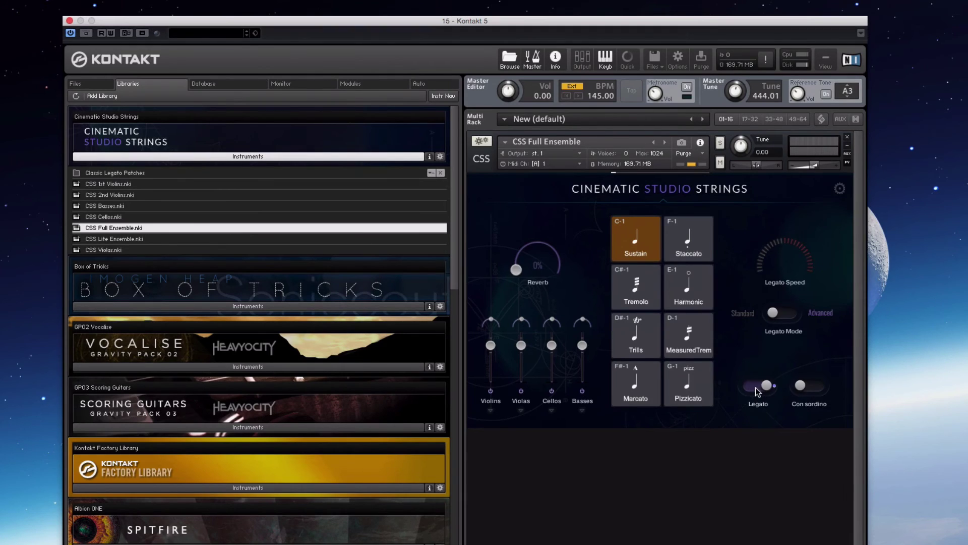
Assign Vibrato X-Fade to CC 3 in the CSS Full Ensemble settings and close the settings.
left_click(839, 189)
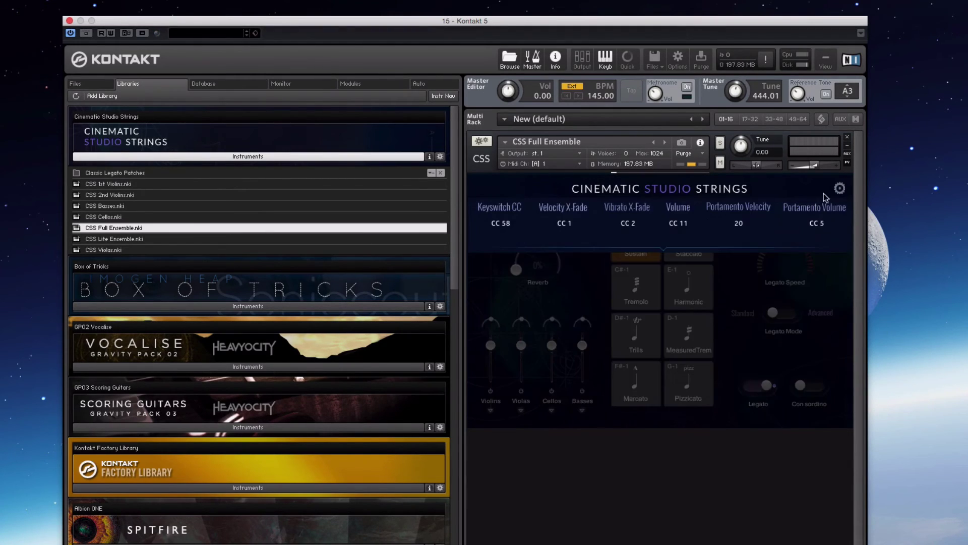
left_click(628, 223)
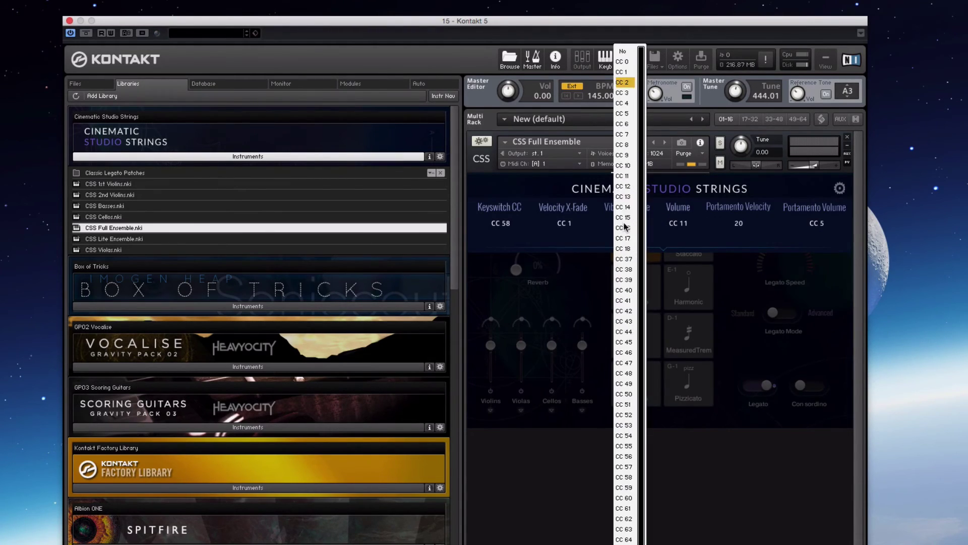
left_click(624, 97)
left_click(839, 189)
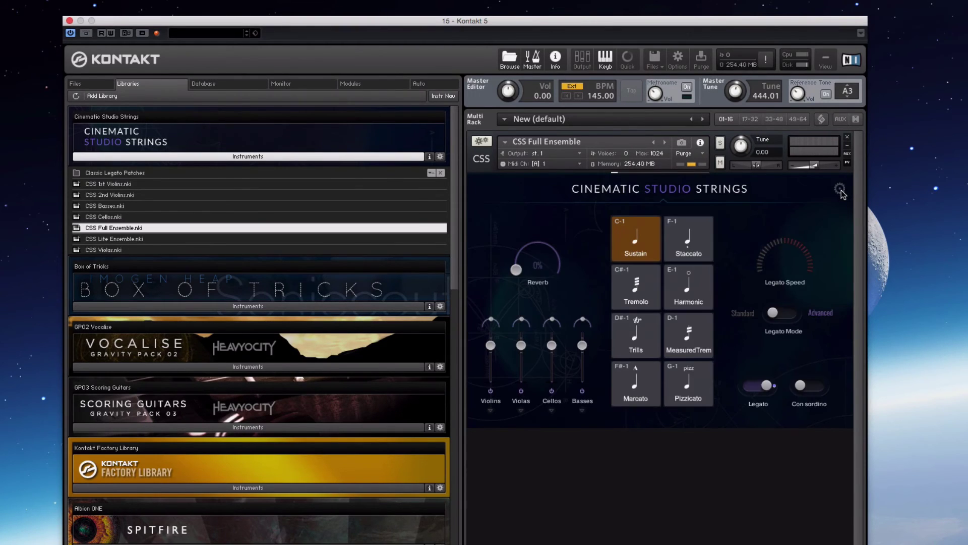
Switch off Legato for the Full Ensemble's Sustain articulation and review the controller assignments in the settings.
left_click(765, 385)
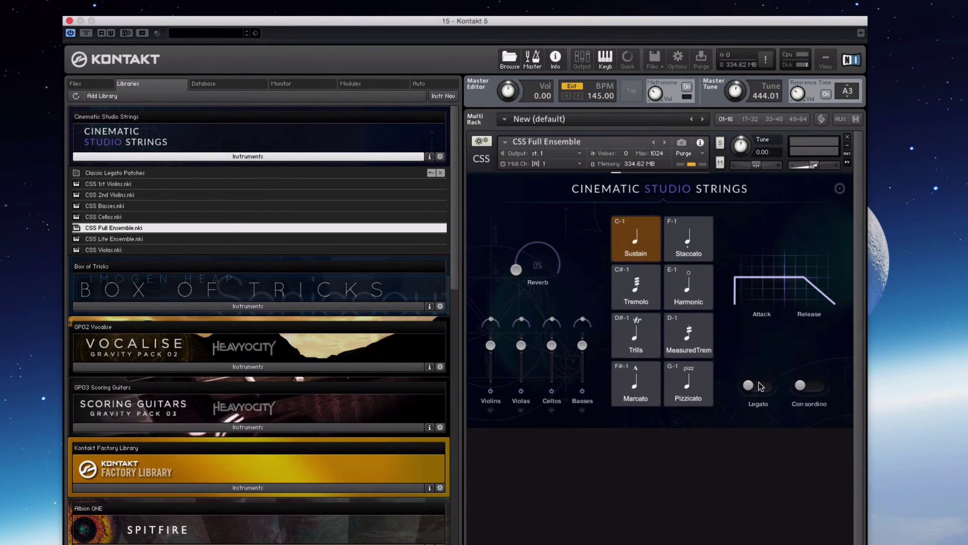
left_click(758, 382)
left_click(758, 382)
left_click(840, 189)
left_click(840, 190)
left_click(840, 189)
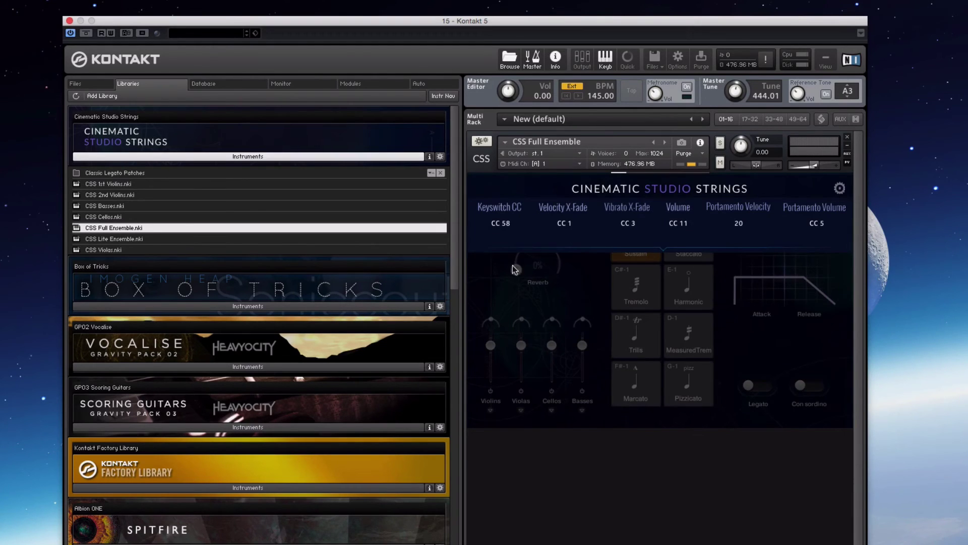
left_click(840, 189)
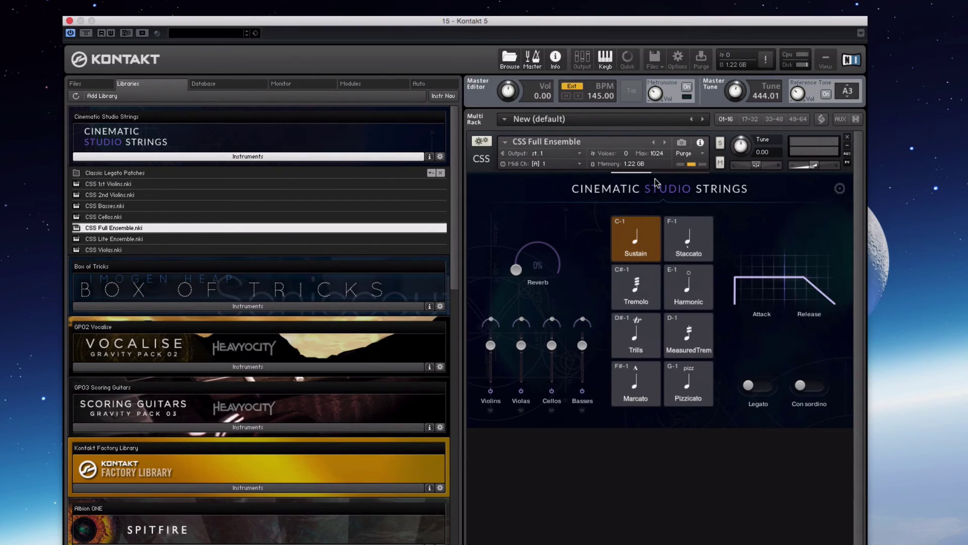
Unload every Full Ensemble articulation except Staccato, including Sustain, Tremolo, Trills, Harmonic, MeasuredTrem, Pizzicato and Marcato.
left_click(637, 250)
left_click(671, 258)
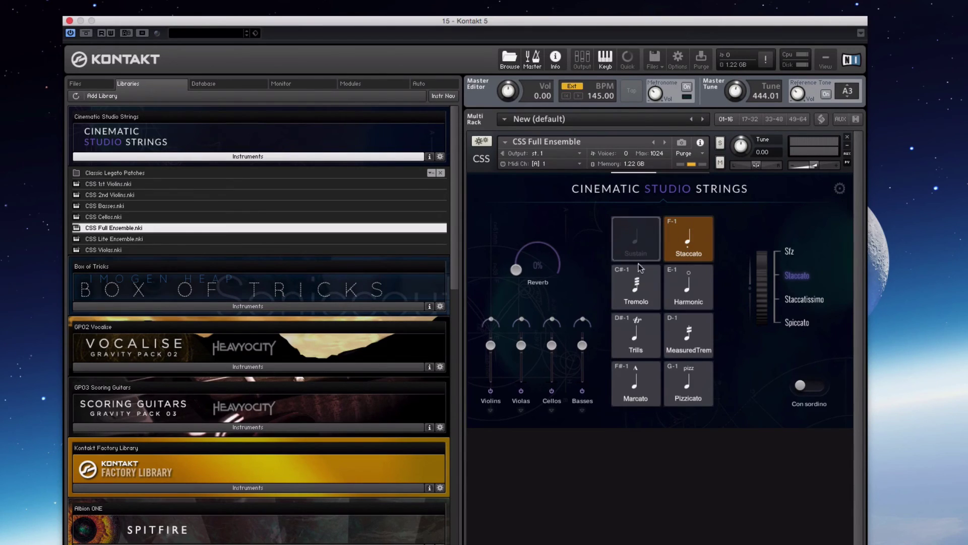
left_click(649, 297)
left_click(636, 335)
left_click(683, 292)
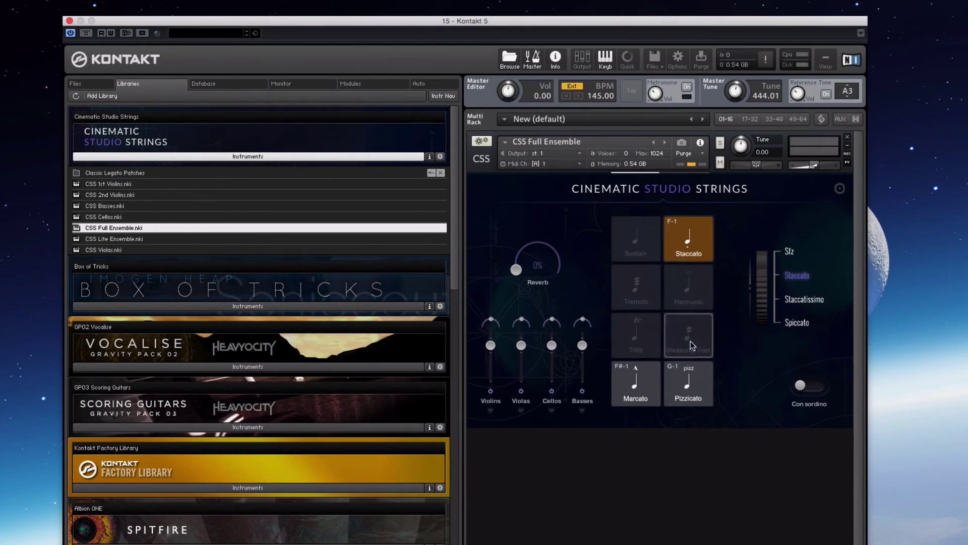
left_click(688, 335)
left_click(689, 385)
left_click(650, 381)
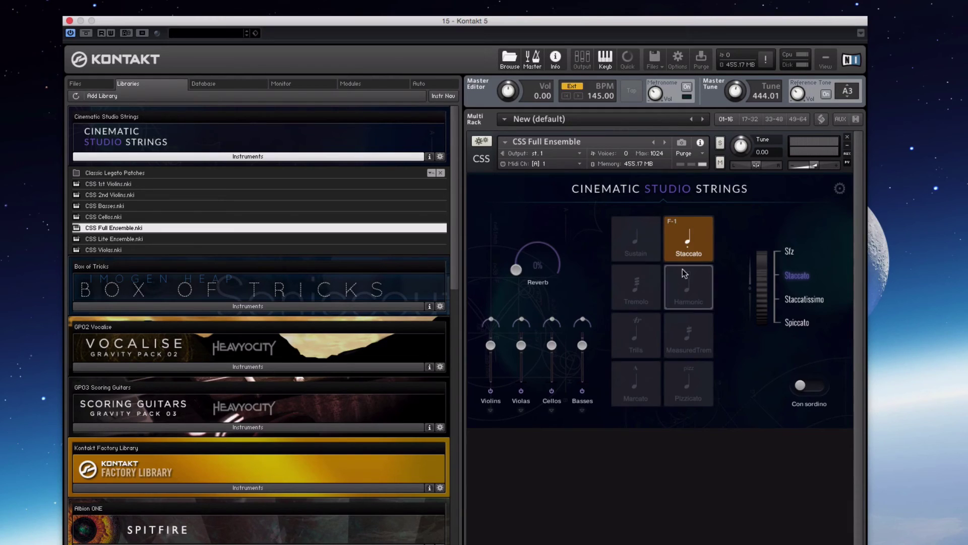
Audition the Full Ensemble's Staccato, load the Sustain articulation again and unload Staccato.
left_click(685, 245)
left_click(684, 245)
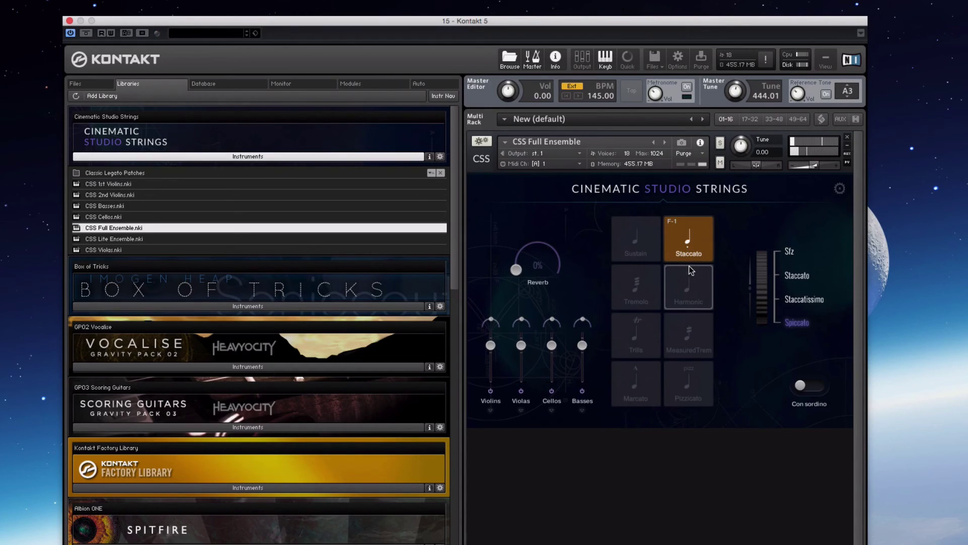
left_click(639, 243)
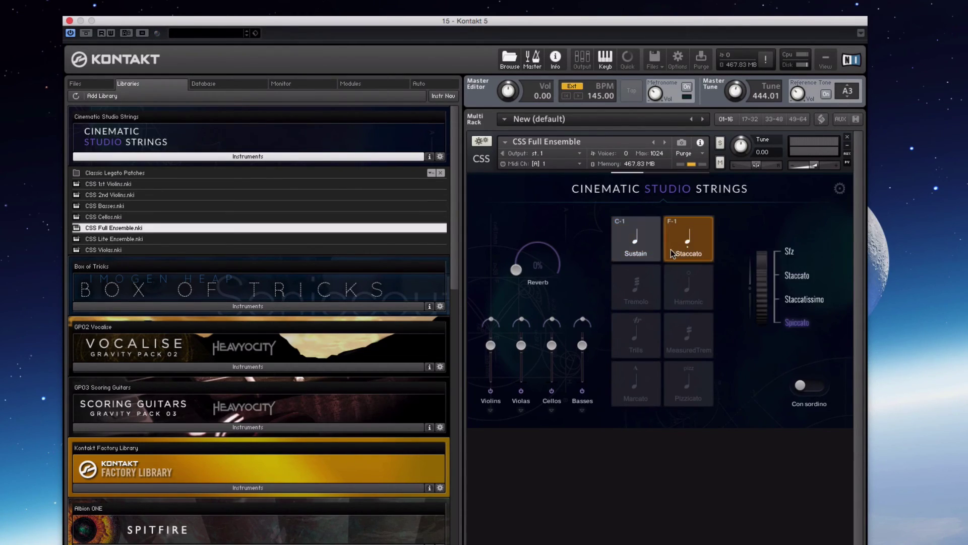
left_click(681, 251)
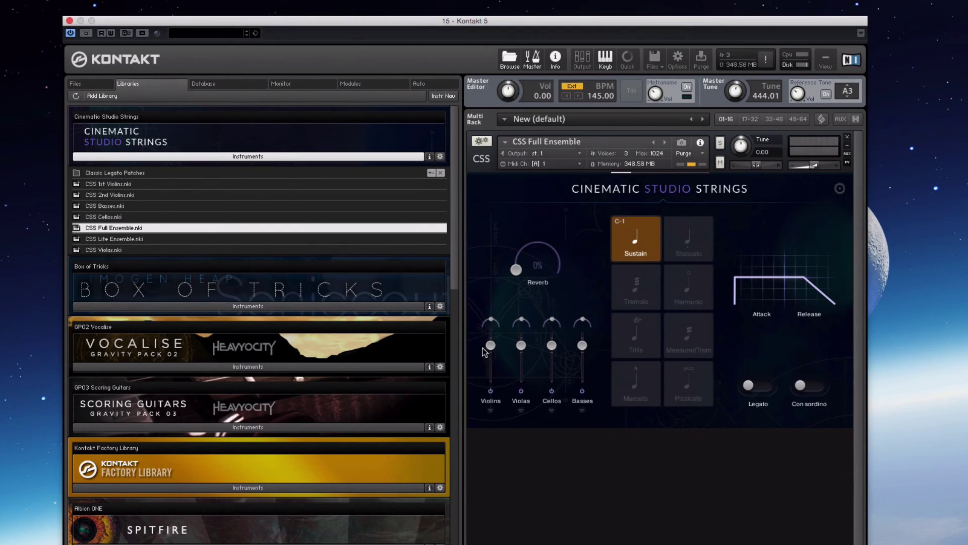
Audition the Full Ensemble's Sustain with the Violas and Cellos levels lowered, and raise both levels back up.
left_click_drag(487, 347, 520, 352)
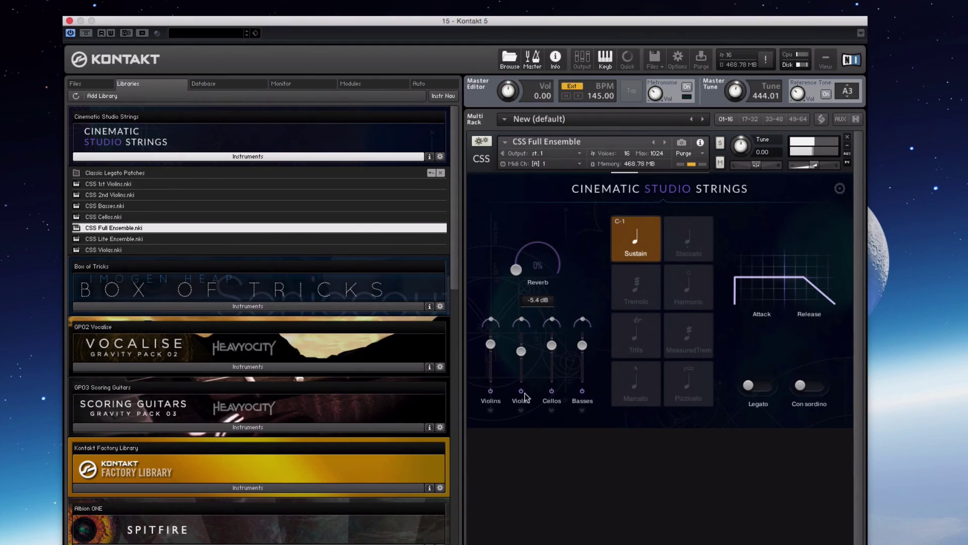
left_click_drag(521, 351, 523, 411)
left_click_drag(551, 346, 547, 410)
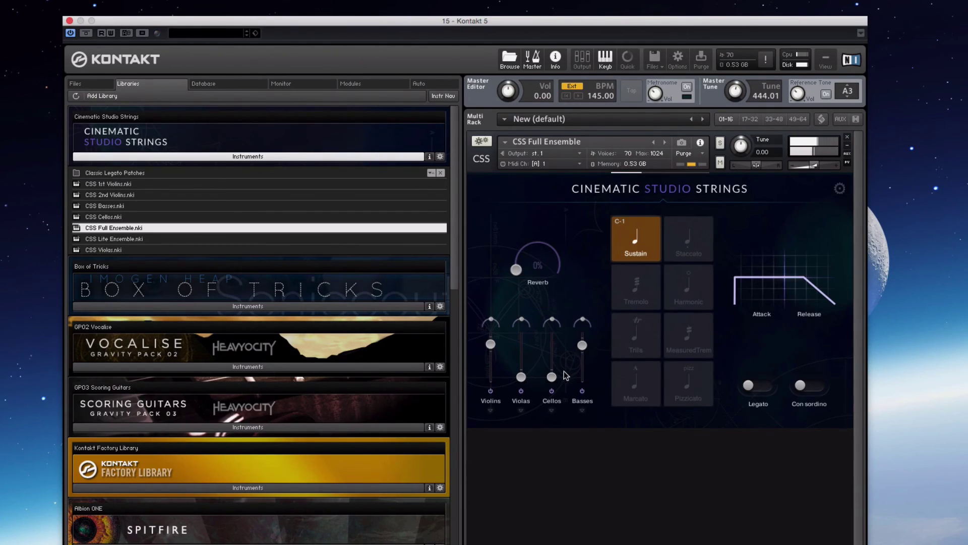
left_click_drag(552, 377, 553, 346)
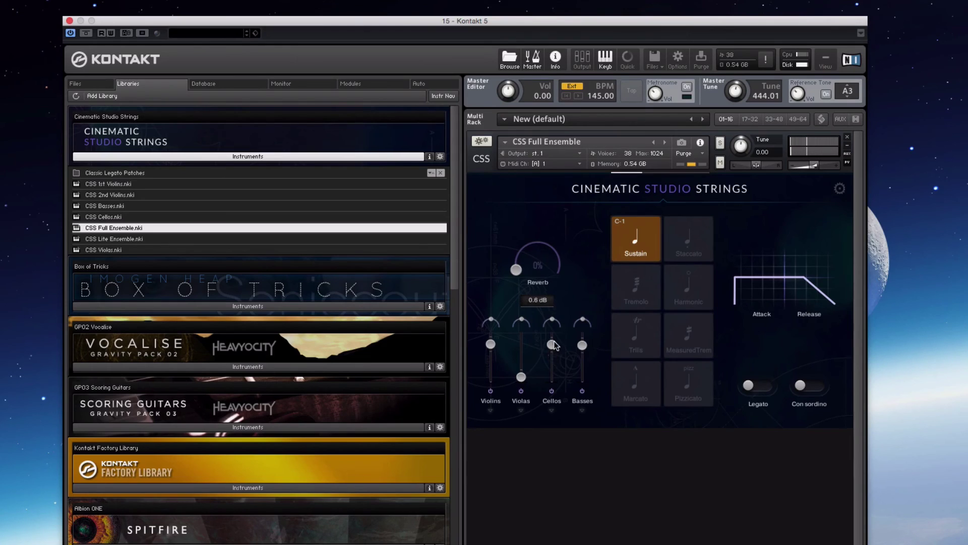
left_click_drag(521, 377, 522, 347)
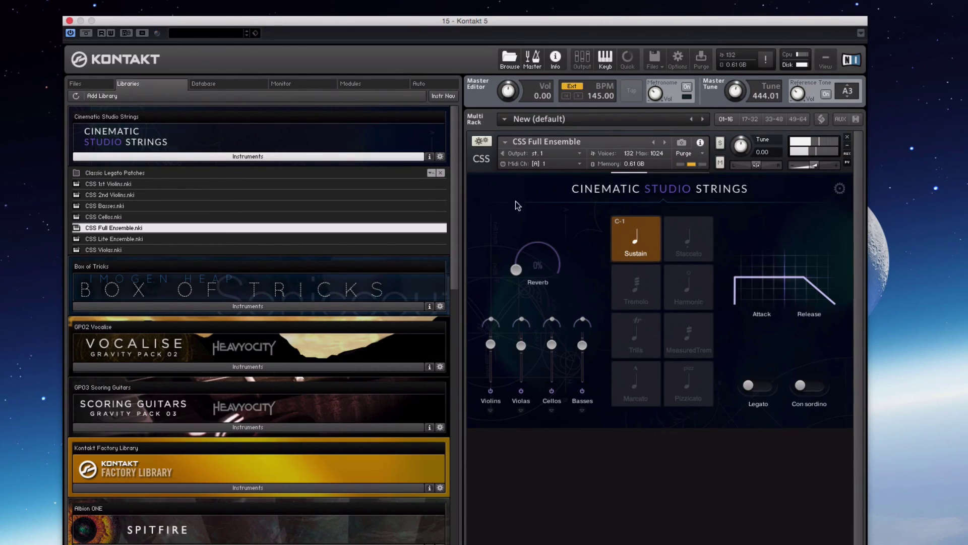
Close the Kontakt window and filter the Cubase project's track list to only the tracks that contain data.
left_click_drag(110, 19, 133, 16)
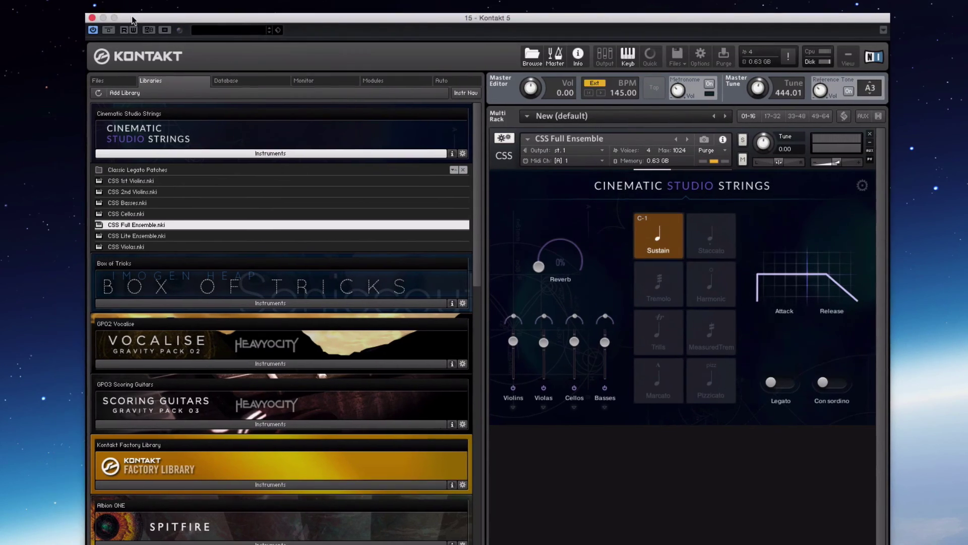
left_click(92, 18)
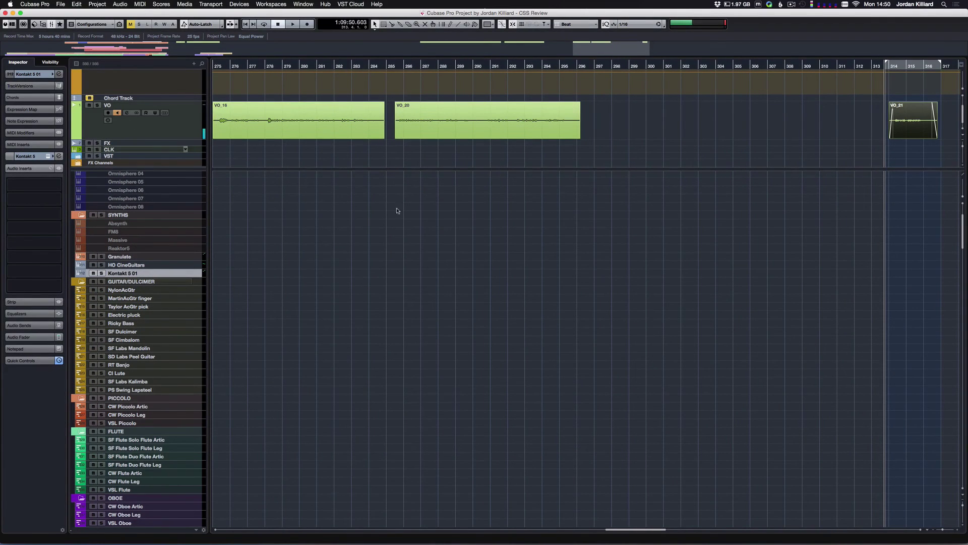
scroll(218, 328, "down", 10)
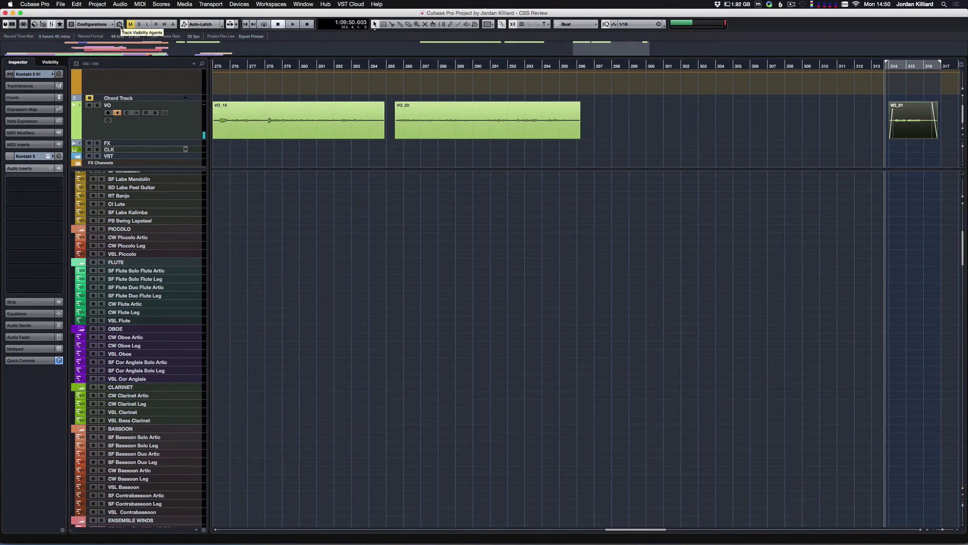
key("alt+1")
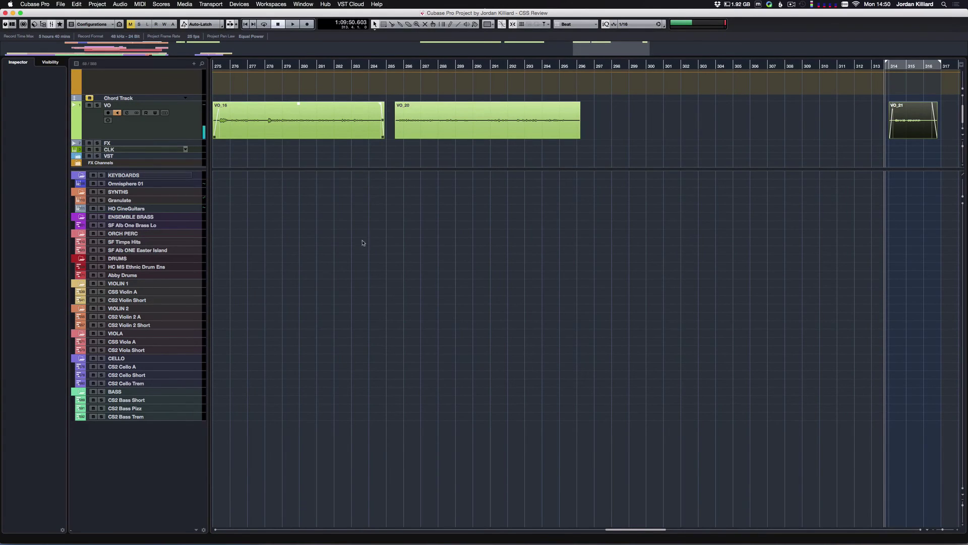
Delete the VO_10, VO_11 and VO_12 voice-over clips above the orchestral arrangement.
key("g")
key("g")
key("g")
key("Home")
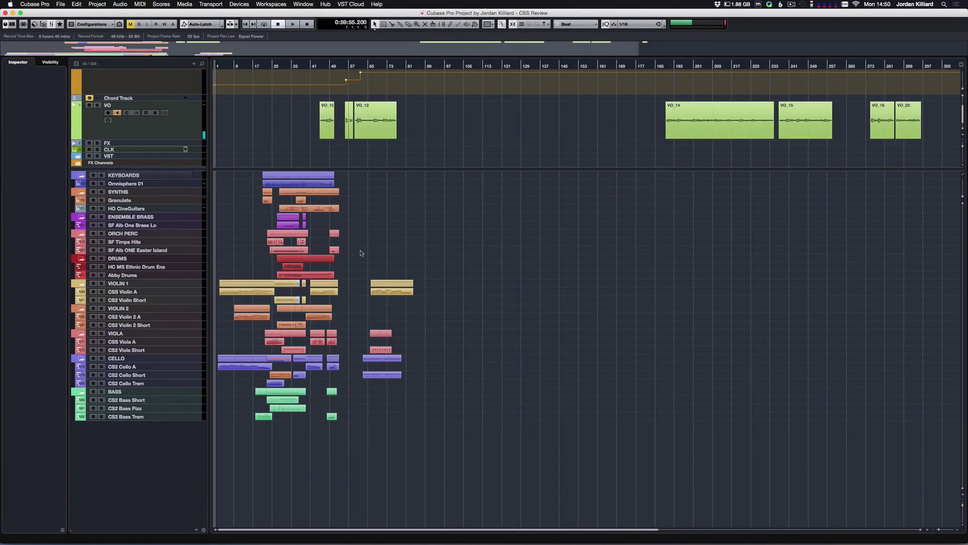
key("h")
key("h")
key("h")
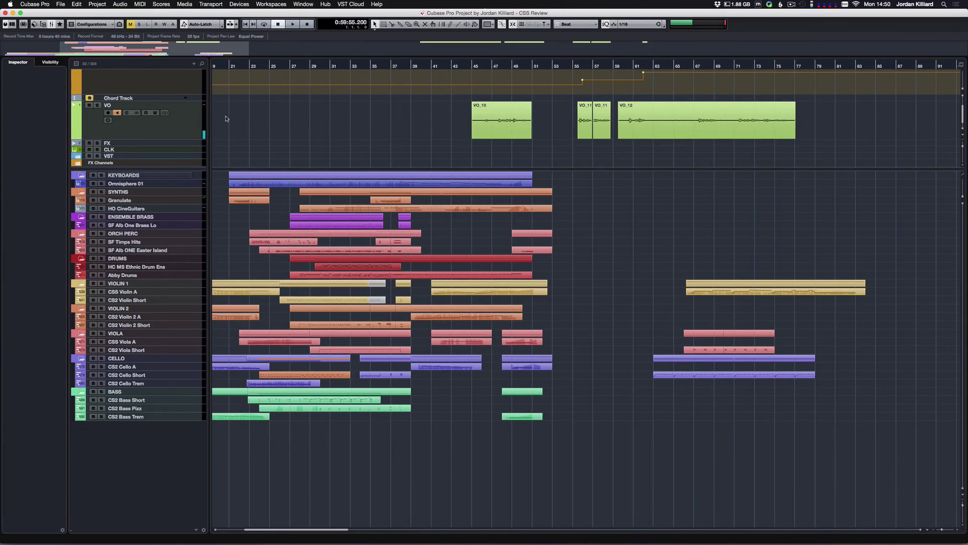
key("Delete")
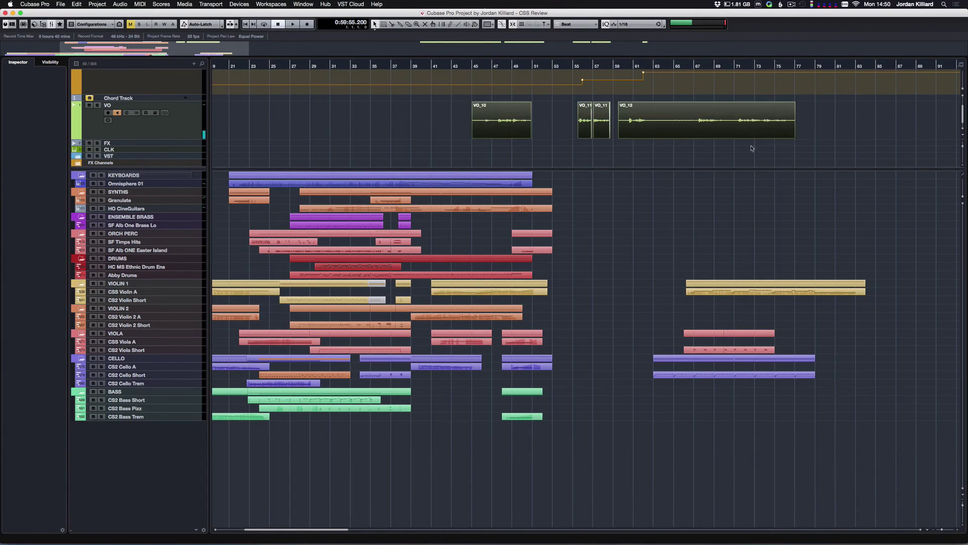
Play the orchestral arrangement from bar 3.
scroll(417, 152, "left", 5)
key("h")
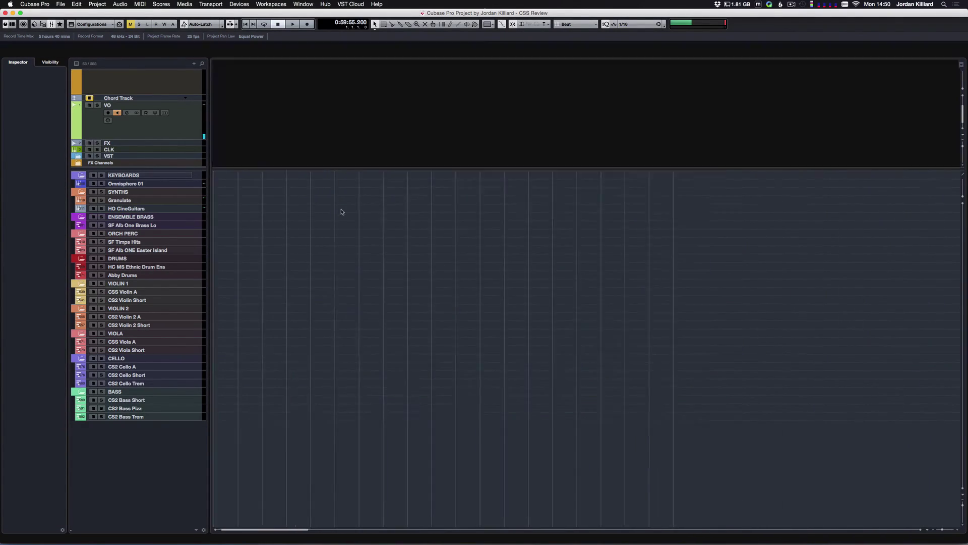
scroll(292, 319, "left", 2)
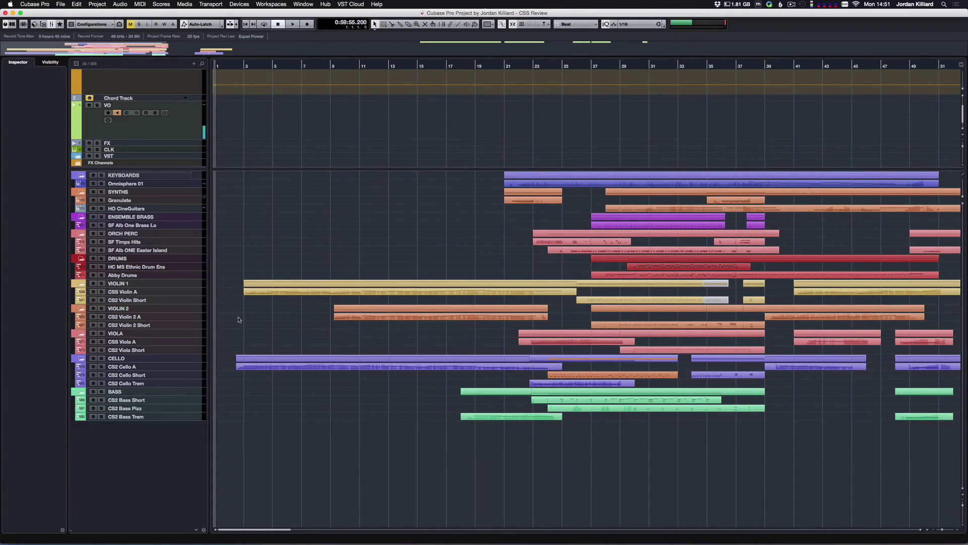
key("h")
key("h")
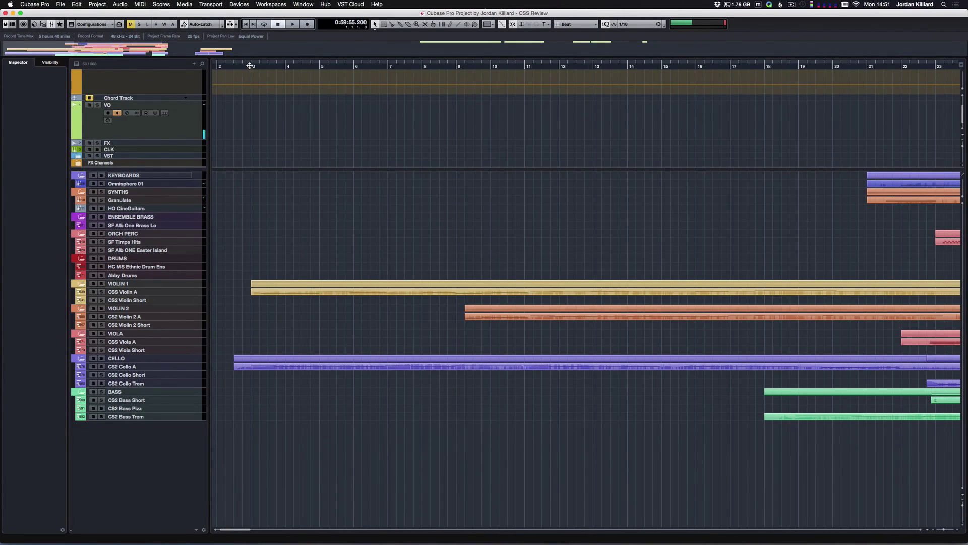
left_click(250, 65)
key("space")
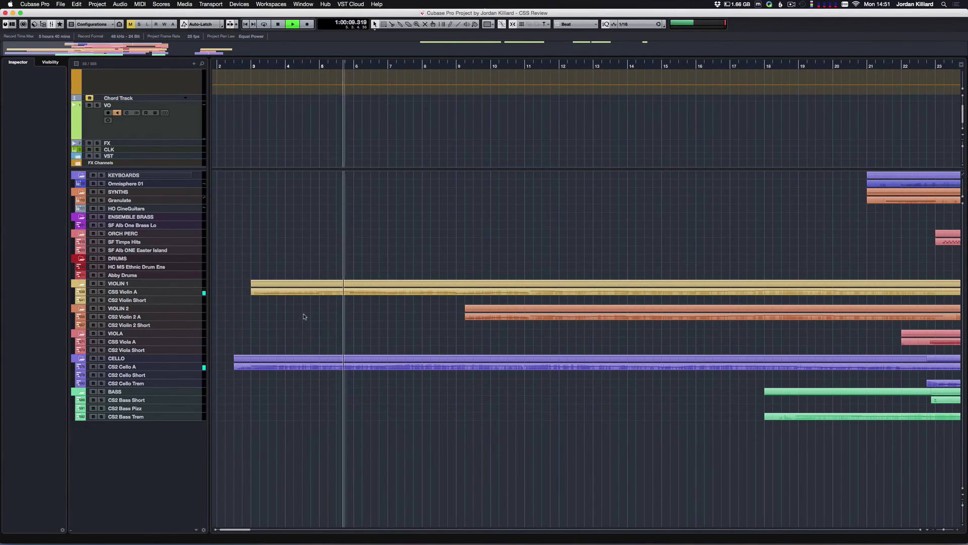
Examine the CSS Violin A part's notes and controller curves in the Key Editor during playback, and close the editor.
scroll(331, 324, "up", 2)
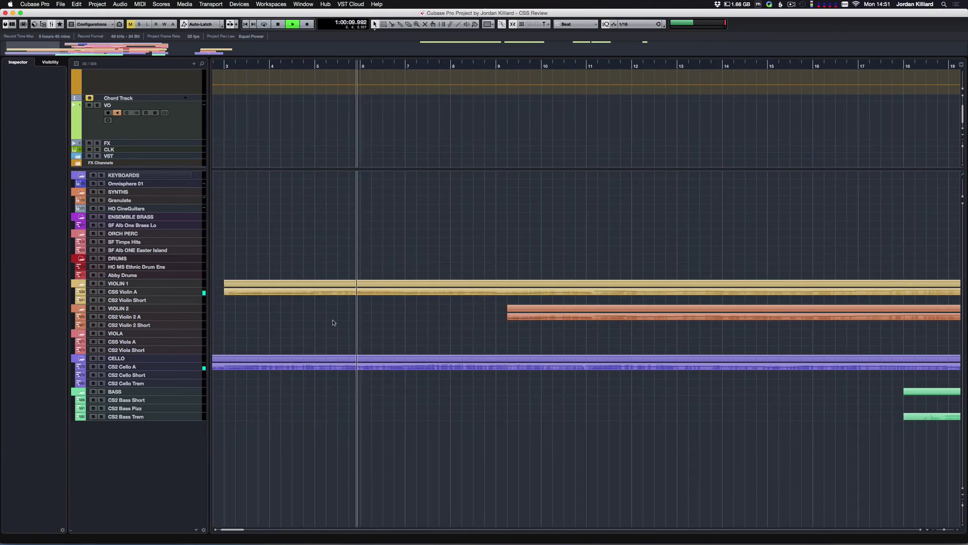
double_click(333, 291)
key("g")
key("g")
key("g")
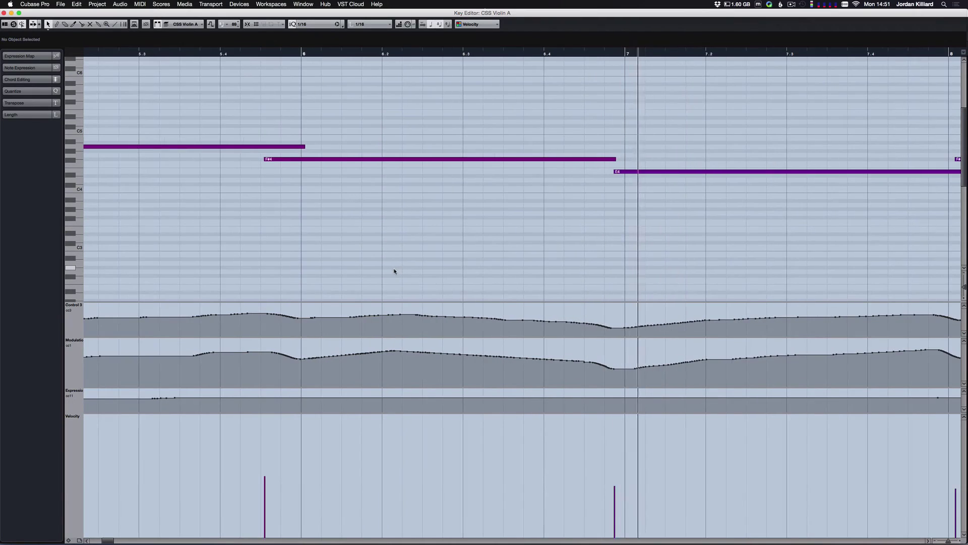
key("g")
key("g")
key("g")
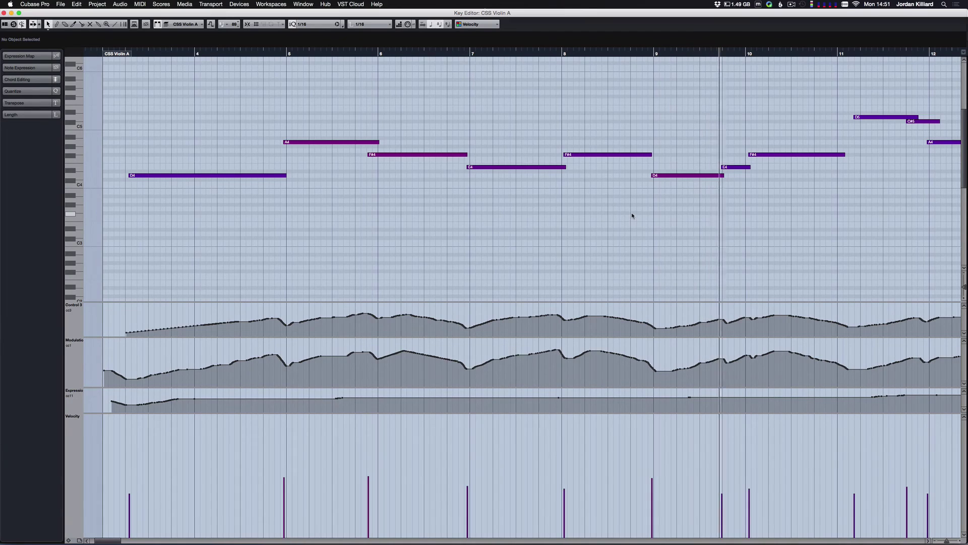
scroll(634, 213, "right", 2)
scroll(633, 213, "right", 8)
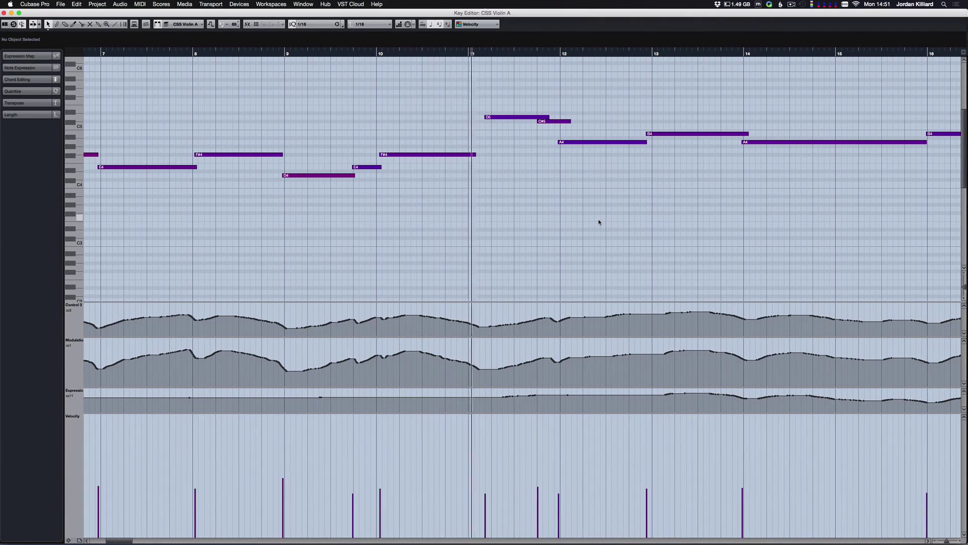
key("super+w")
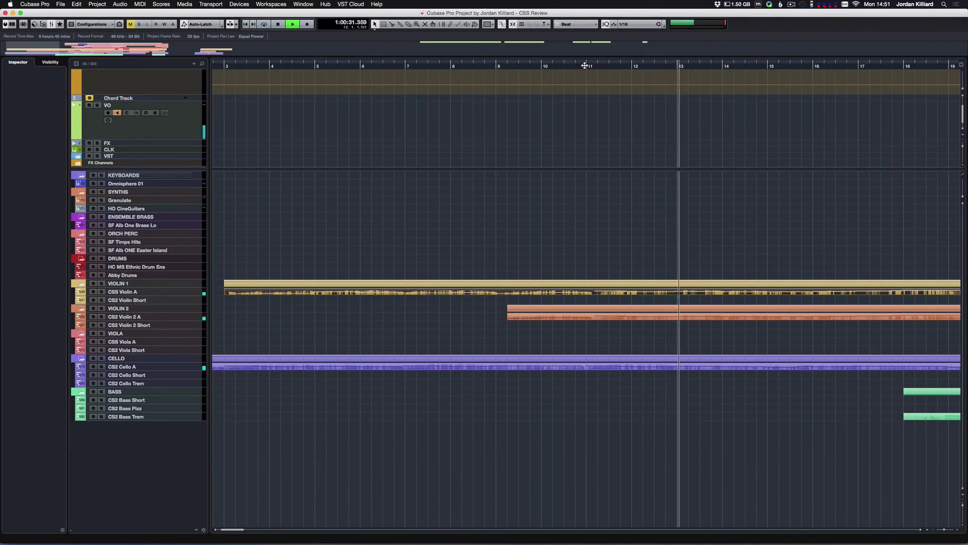
Examine the CS2 Cello A part's notes and modulation curves in the Key Editor up to its end, and close the editor.
scroll(719, 259, "right", 10)
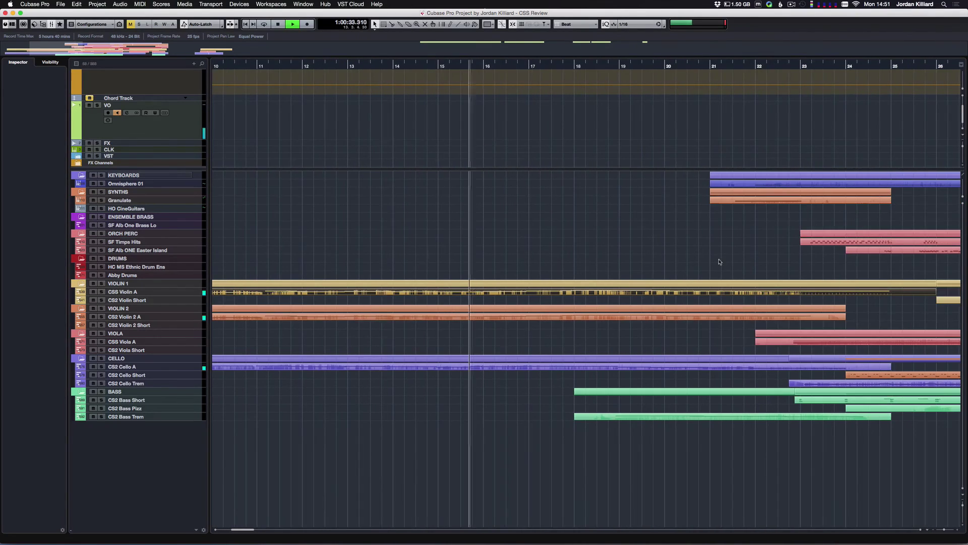
double_click(502, 359)
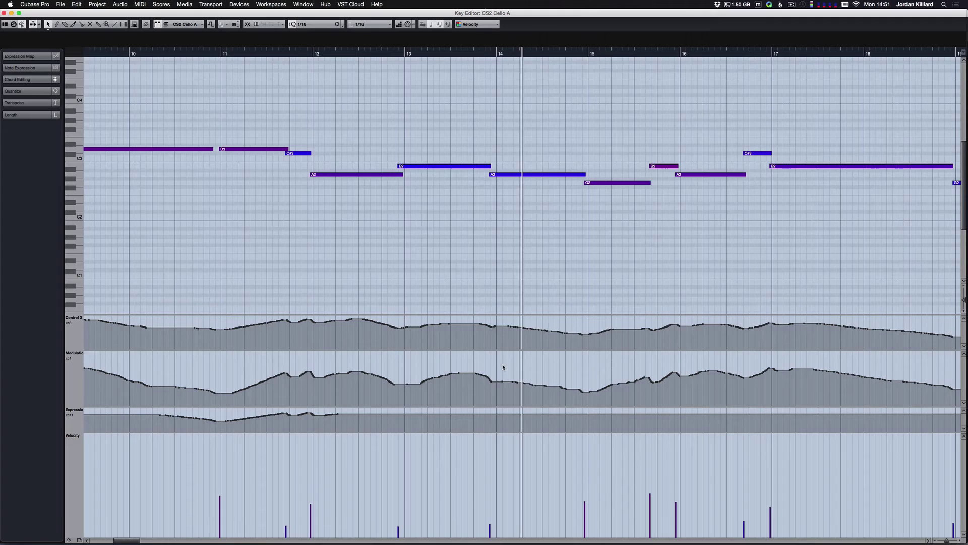
key("g")
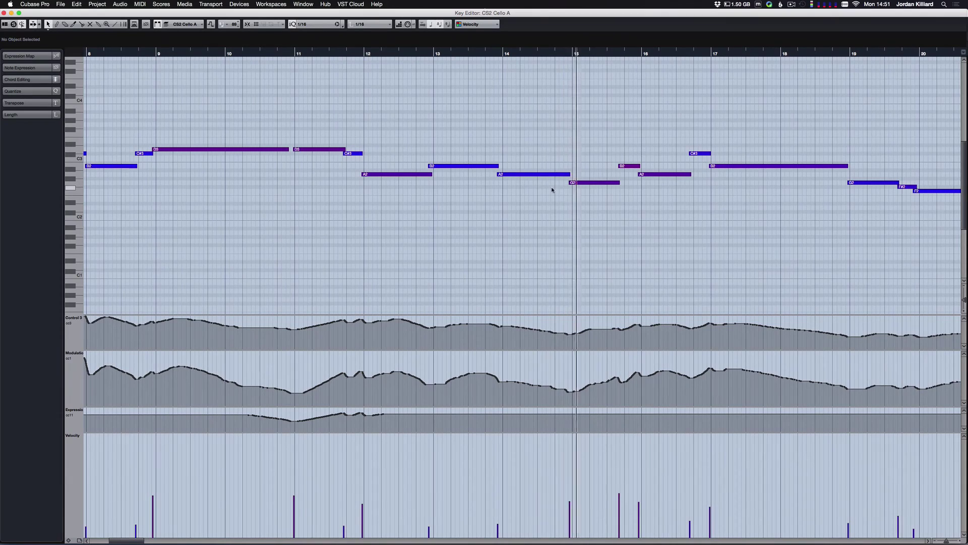
scroll(552, 191, "right", 3)
scroll(465, 218, "right", 3)
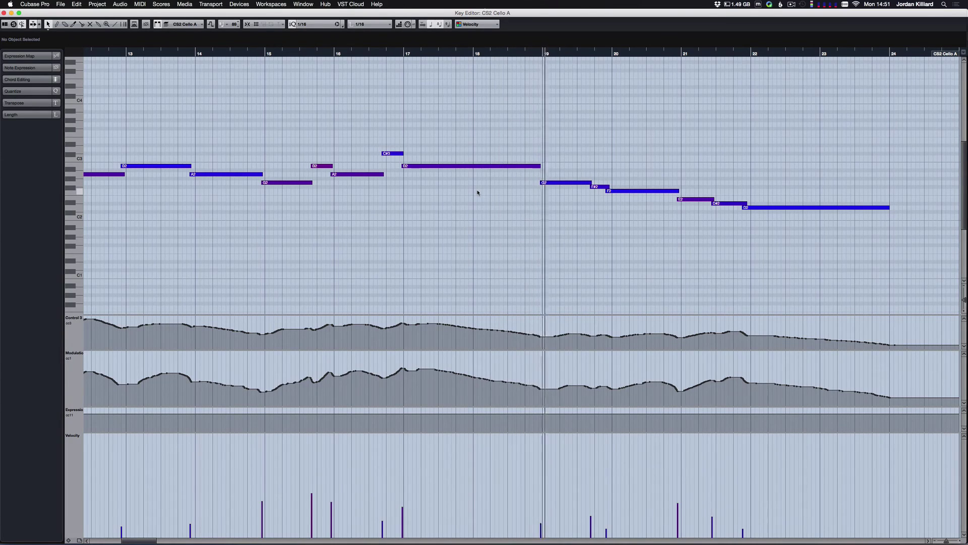
scroll(487, 201, "right", 10)
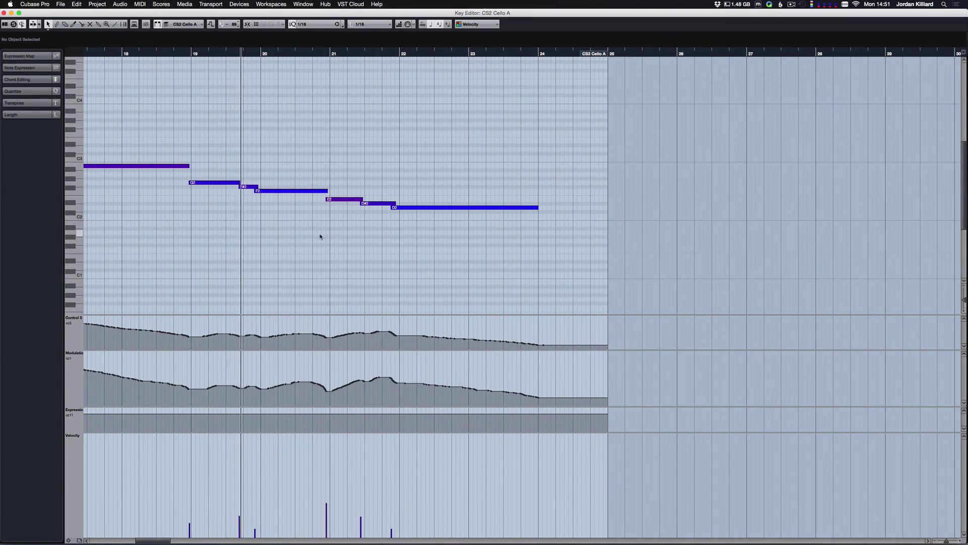
key("super+w")
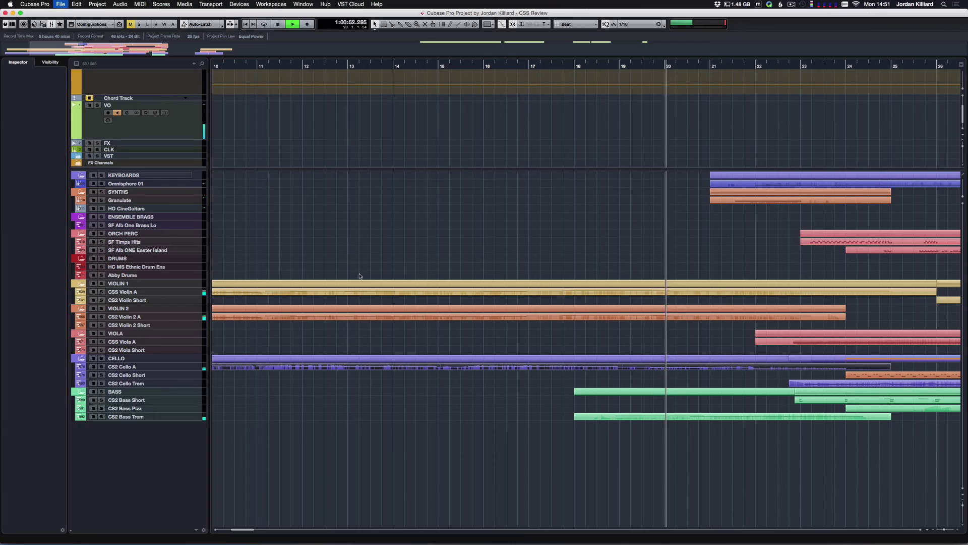
Examine the CS2 Bass Trem part and the CS2 Cello Short part from bar 24 in the Key Editor during playback.
double_click(614, 418)
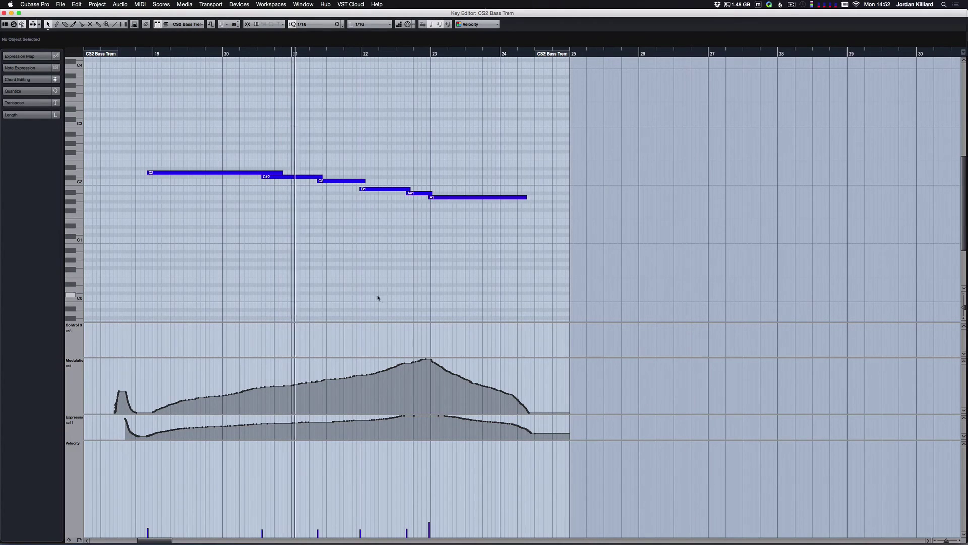
scroll(333, 319, "right", 3)
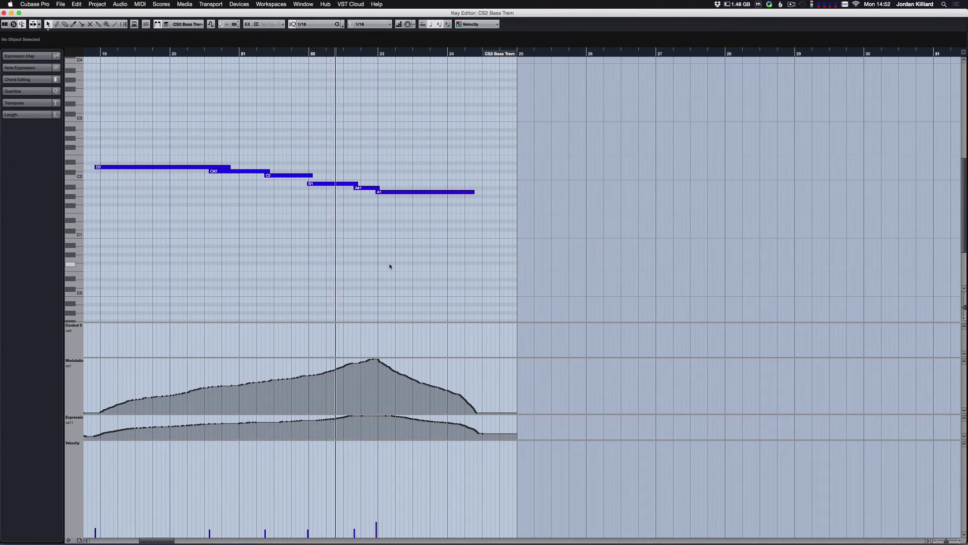
scroll(456, 235, "right", 10)
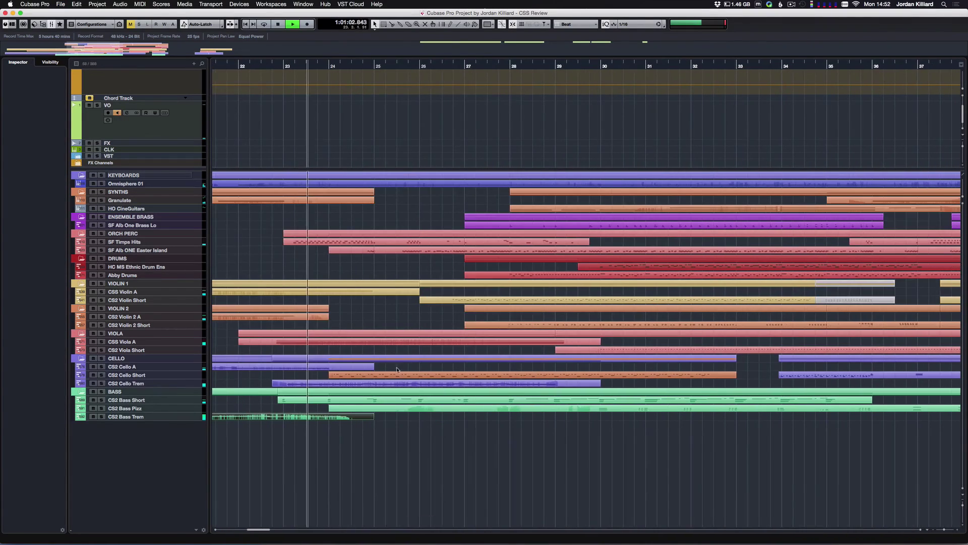
double_click(372, 376)
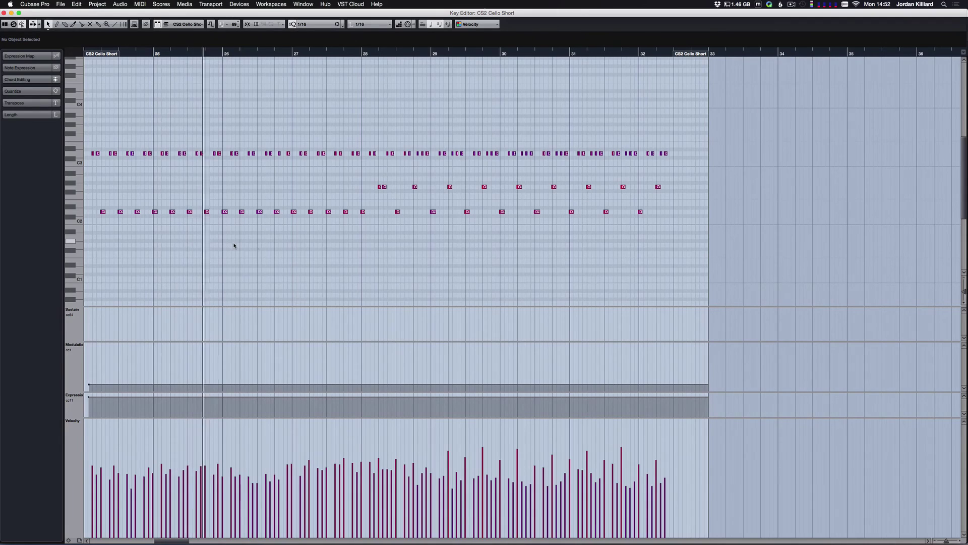
key("super+w")
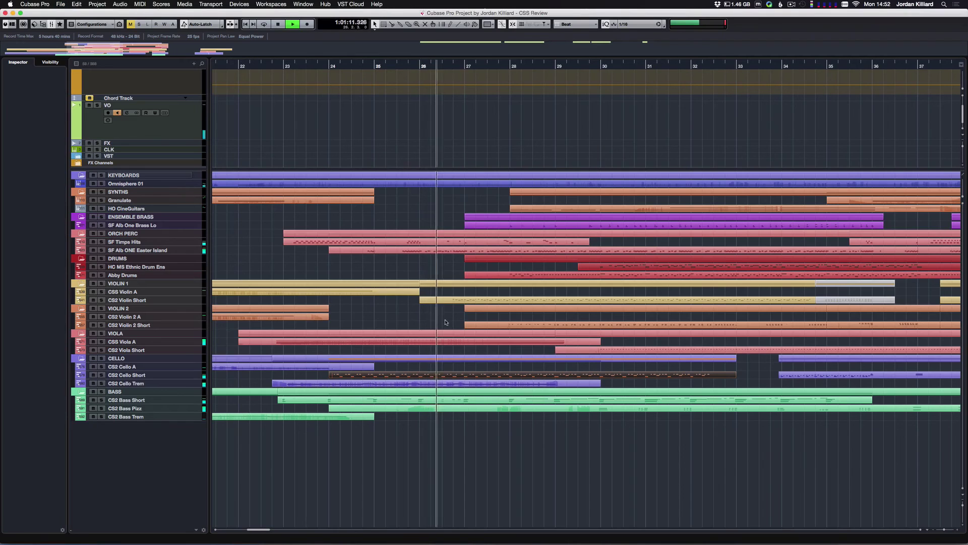
Examine the CS2 Violin Short part's notes and velocities around bars 27 to 30 in the Key Editor and stop playback.
double_click(419, 301)
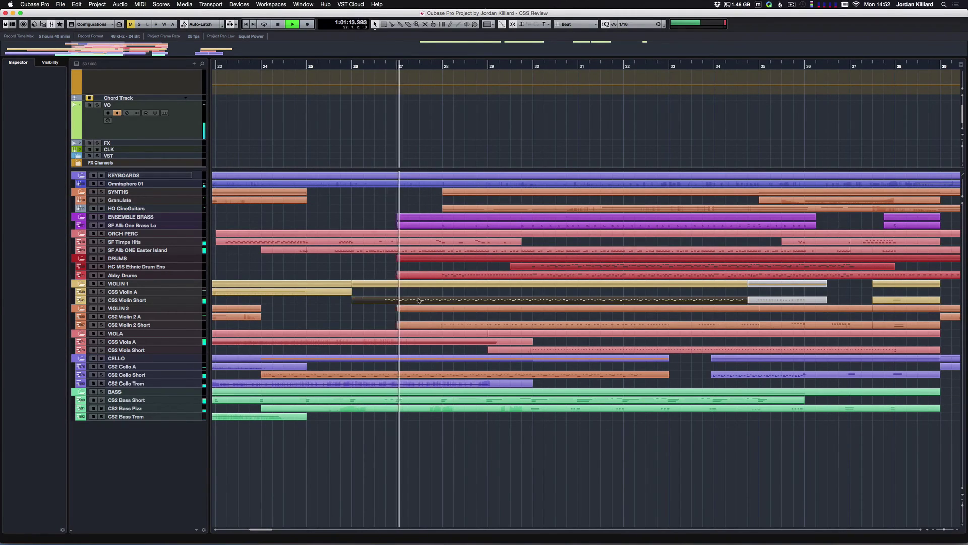
key("h")
key("h")
key("h")
key("h")
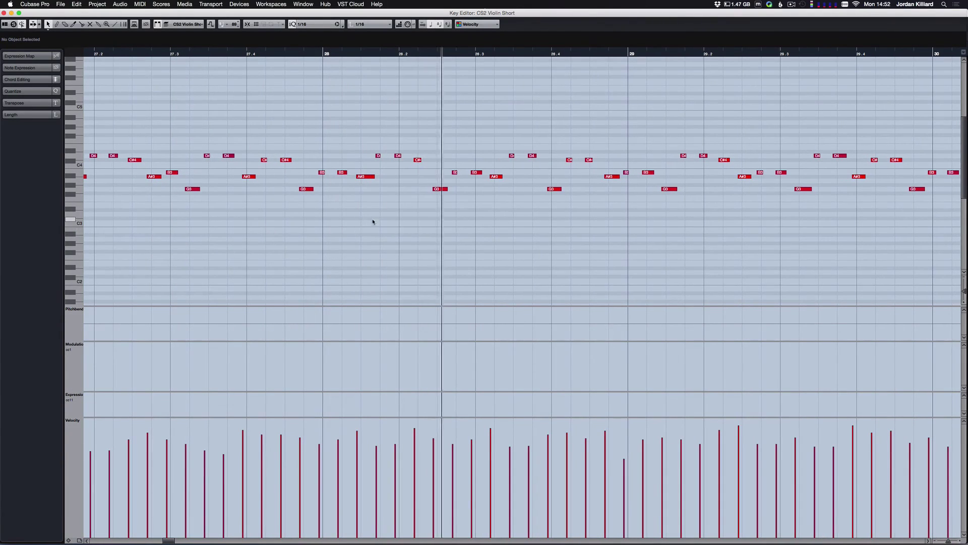
key("g")
key("g")
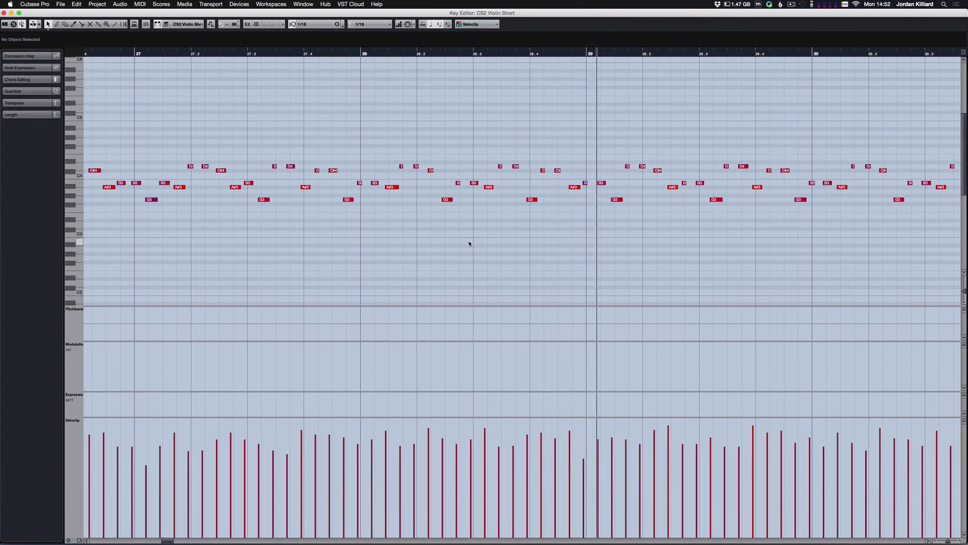
key("space")
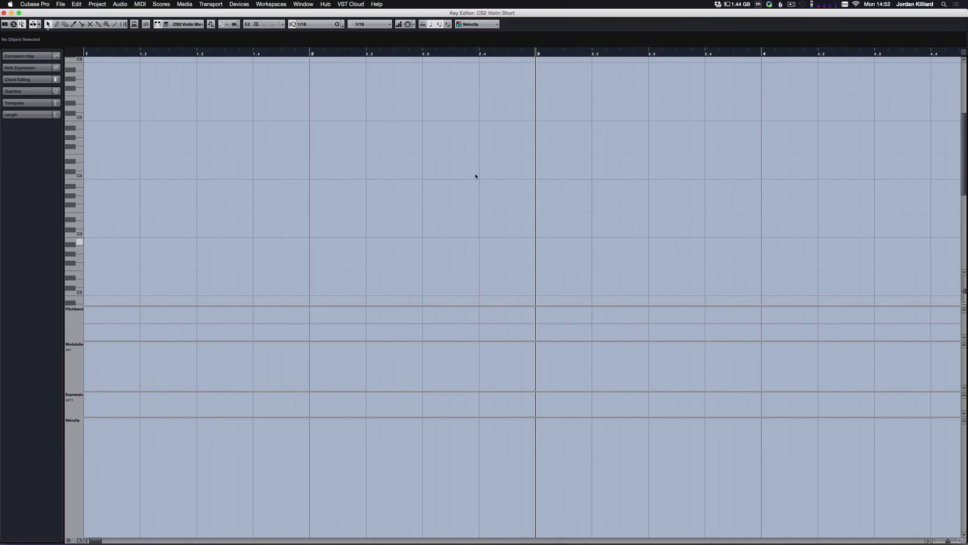
Examine the whole CS2 Violin Short part's notes and velocities in the Key Editor, and close in on bars 29 to 31.
key("g")
key("g")
key("g")
key("g")
key("g")
key("g")
key("g")
key("g")
key("g")
key("g")
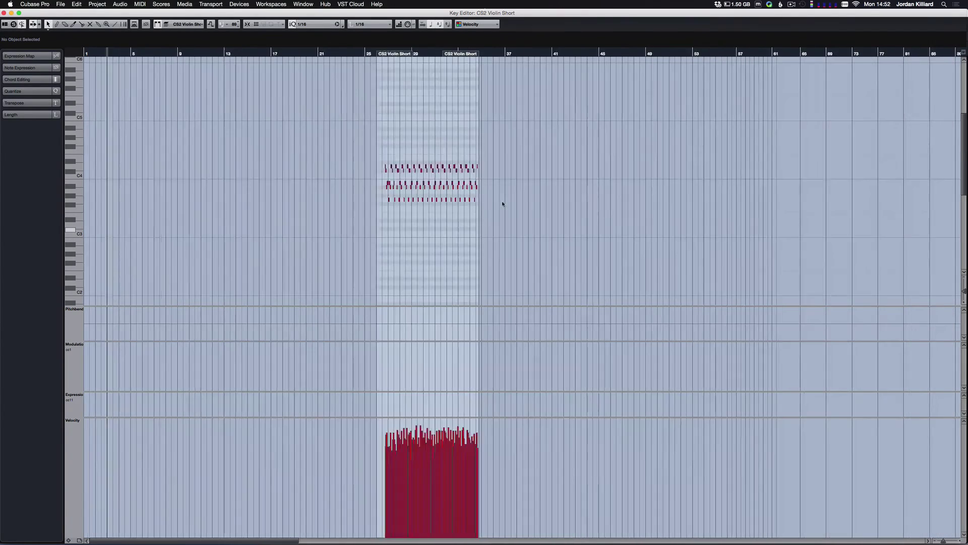
key("h")
key("h")
key("h")
key("h")
key("h")
key("h")
key("h")
key("h")
key("h")
key("h")
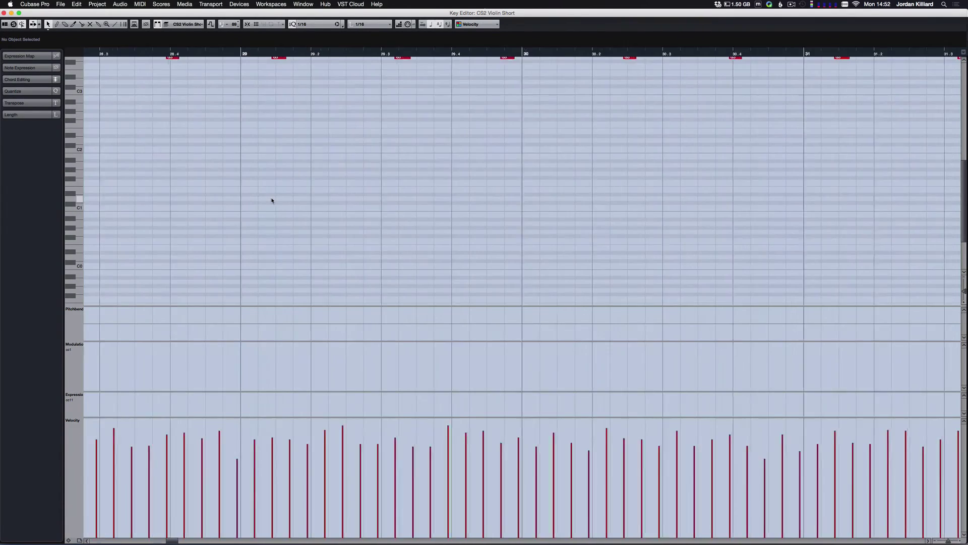
Examine the CS2 Violin Short part's note timing from its start at bar 26, and close the editor.
scroll(270, 201, "up", 5)
scroll(270, 192, "down", 4)
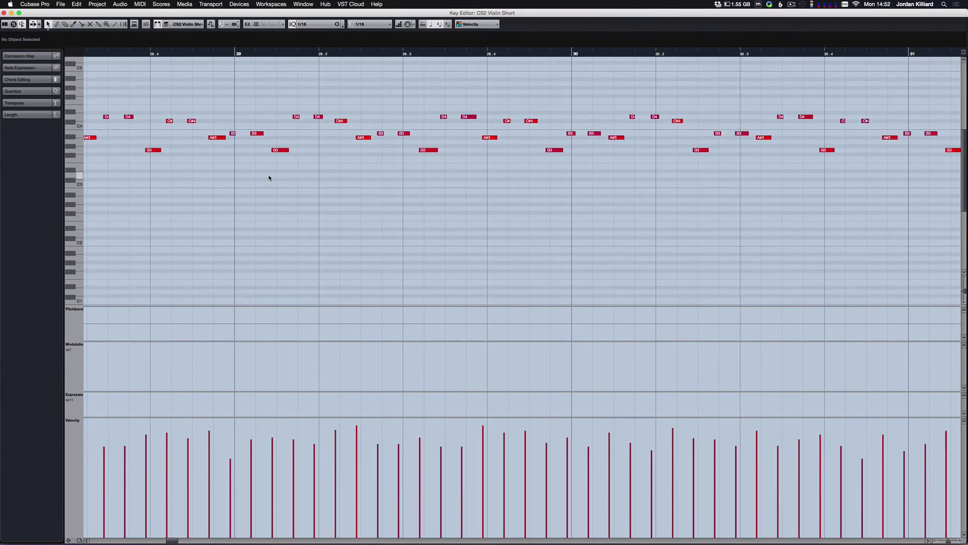
scroll(271, 177, "down", 2)
scroll(246, 153, "left", 10)
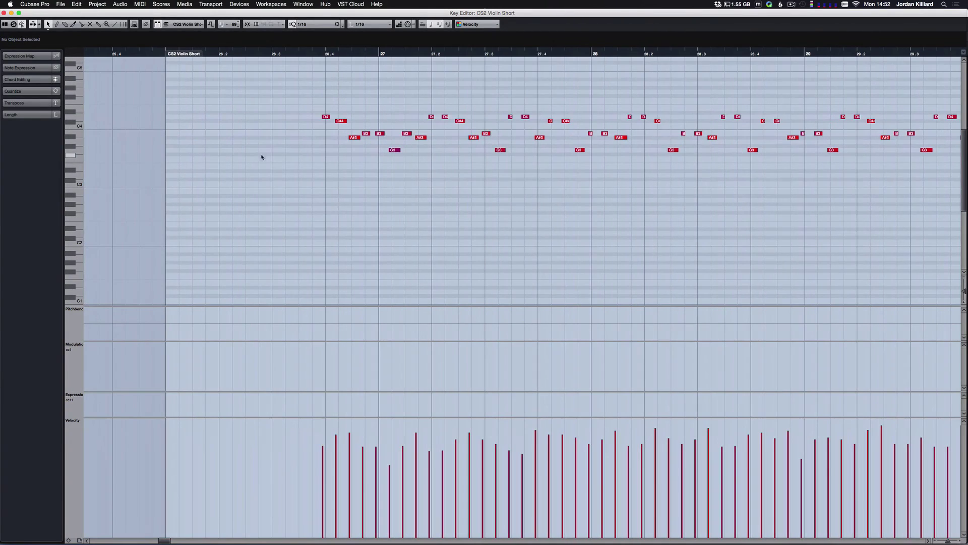
scroll(356, 140, "up", 2)
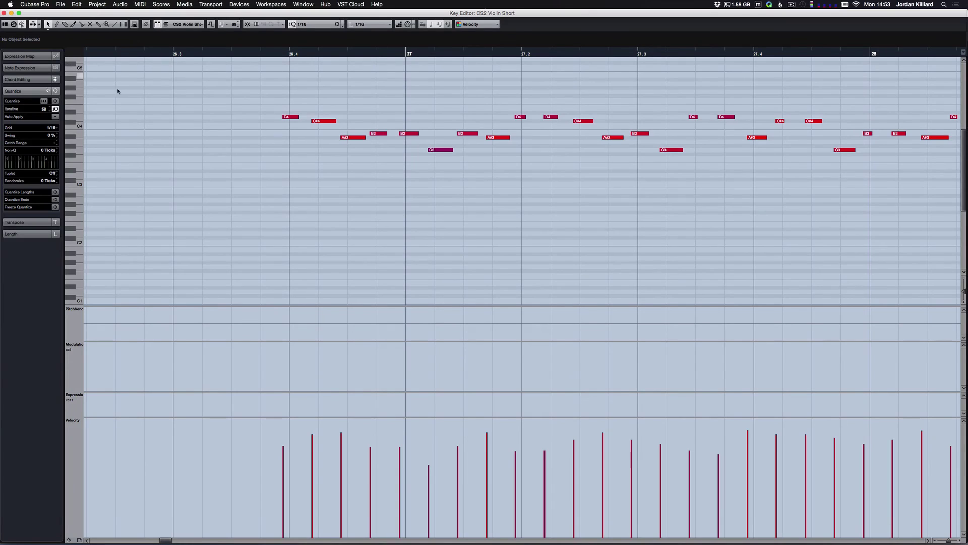
left_click(4, 12)
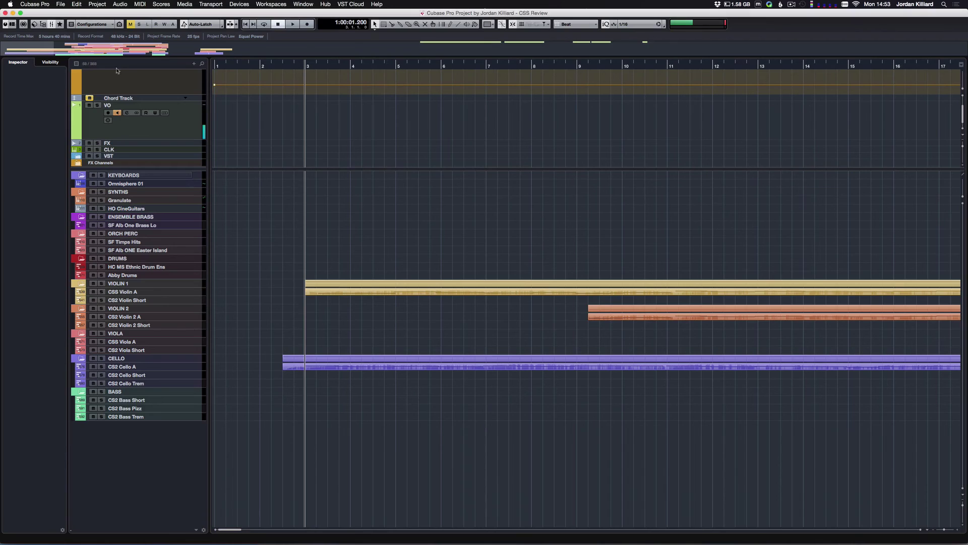
Show the CSS Violin A track's basic settings in the Inspector and play the arrangement from bar 24.
left_click(141, 293)
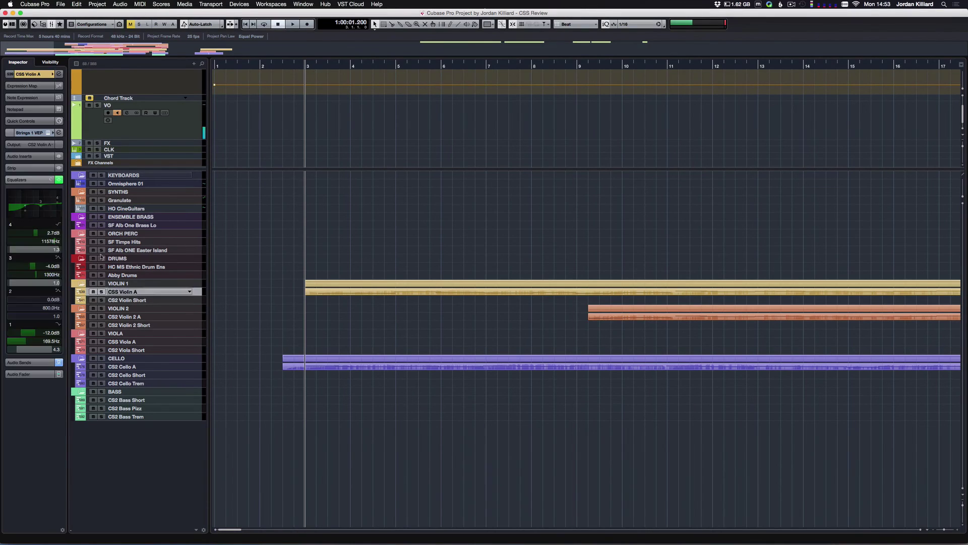
left_click(44, 77)
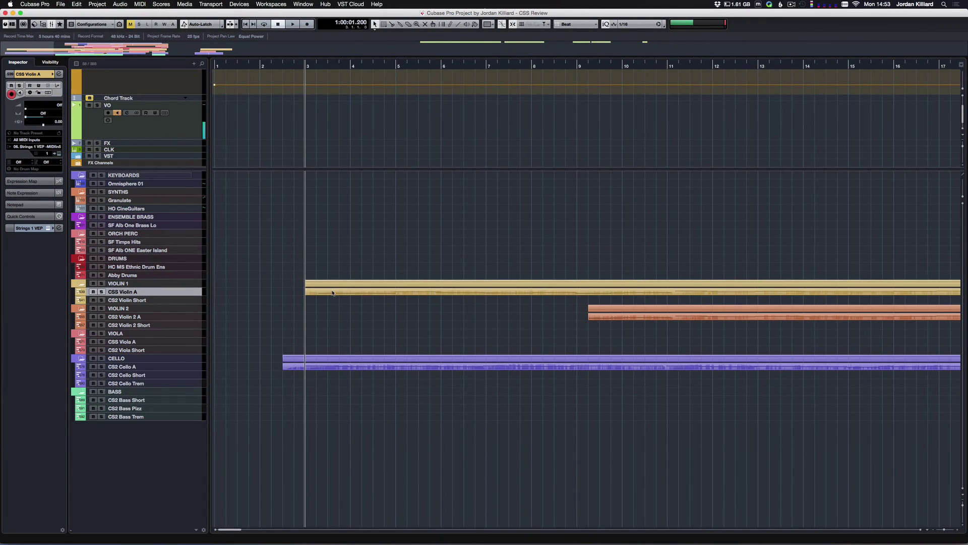
scroll(423, 338, "right", 10)
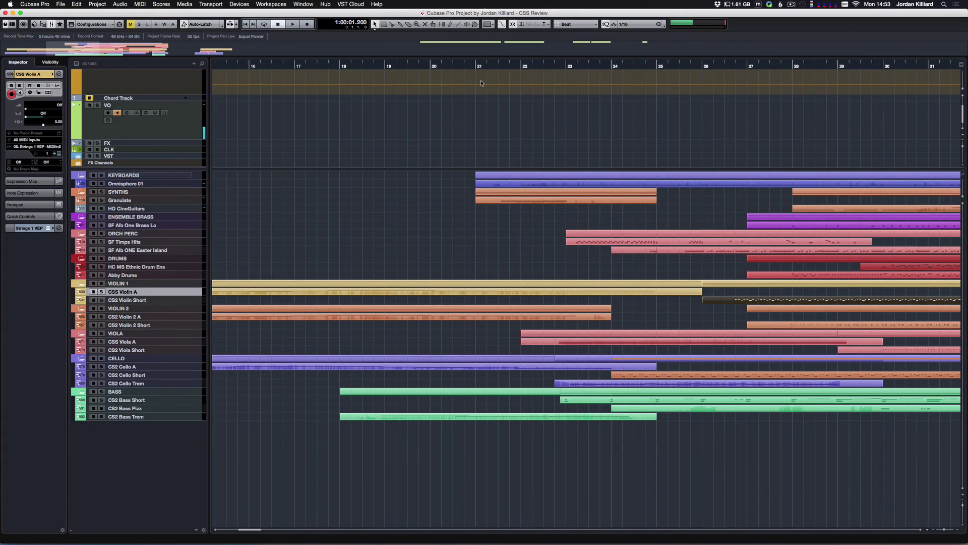
left_click(474, 66)
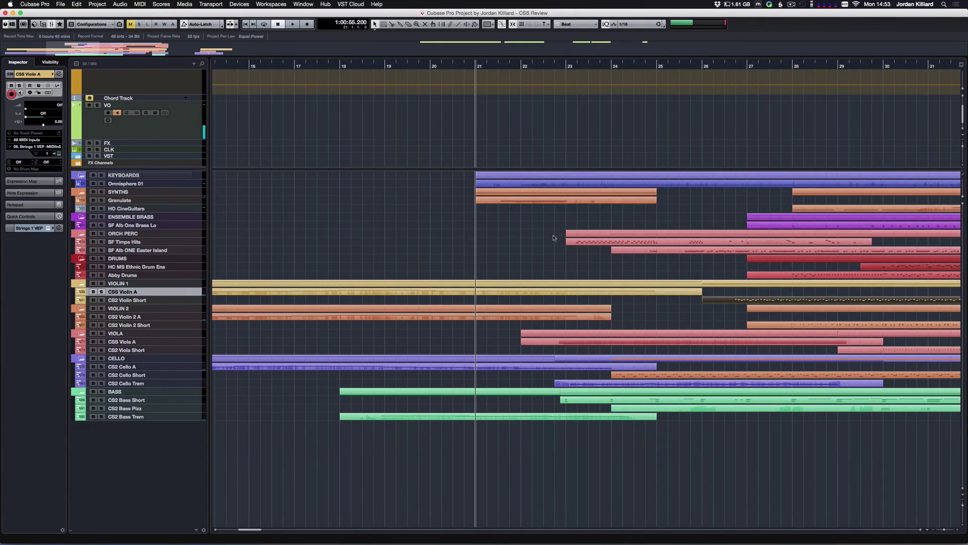
left_click(612, 66)
key("space")
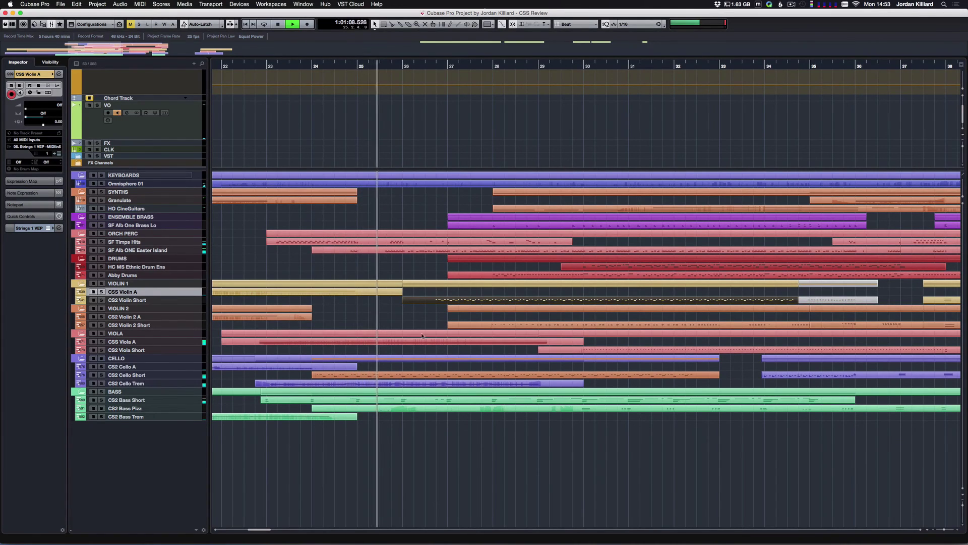
Examine the CS2 Bass Short part's notes and velocities around bars 28 and 29 in the Key Editor during playback, and close the editor.
scroll(424, 343, "right", 3)
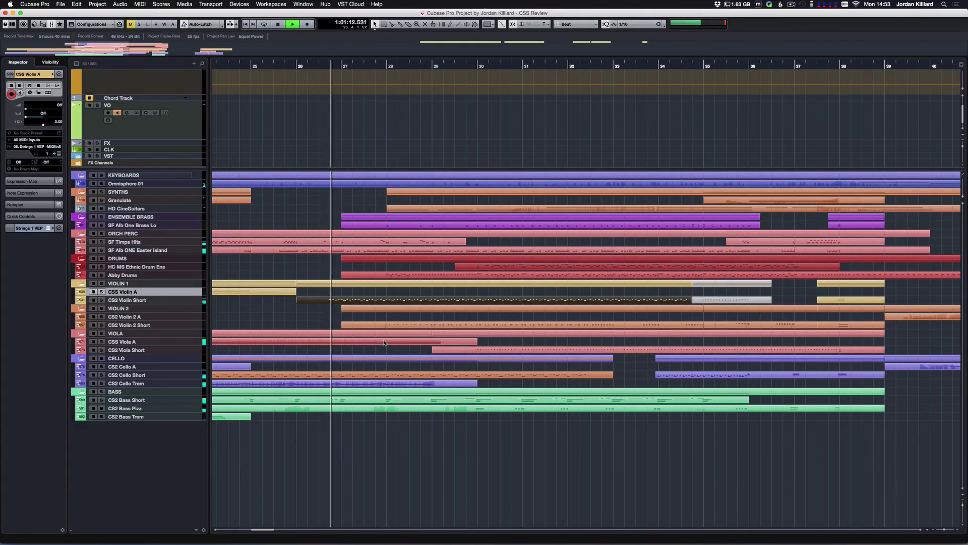
double_click(327, 404)
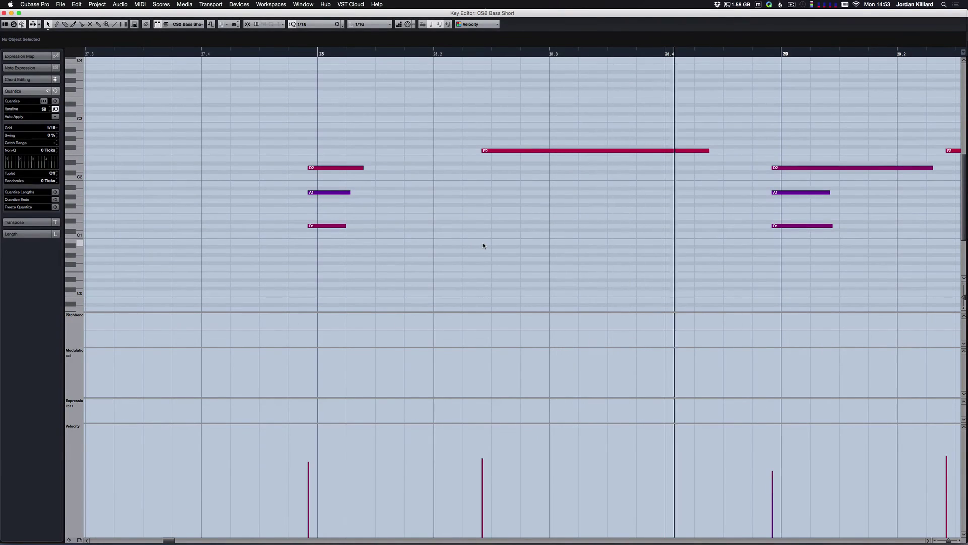
key("Return")
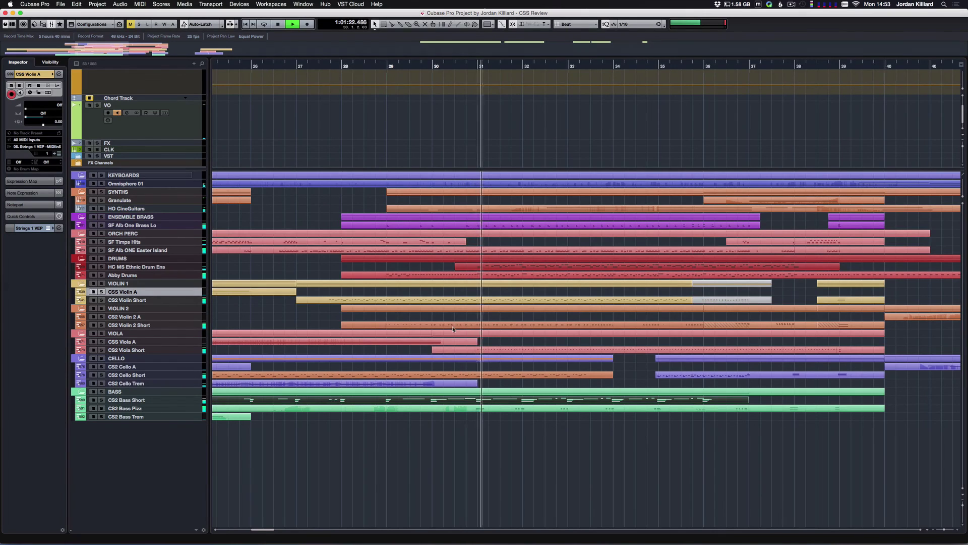
Examine the CS2 Viola Short part's repeated notes and velocities around bars 30 to 37 in the Key Editor during playback, and close the editor.
scroll(453, 326, "right", 5)
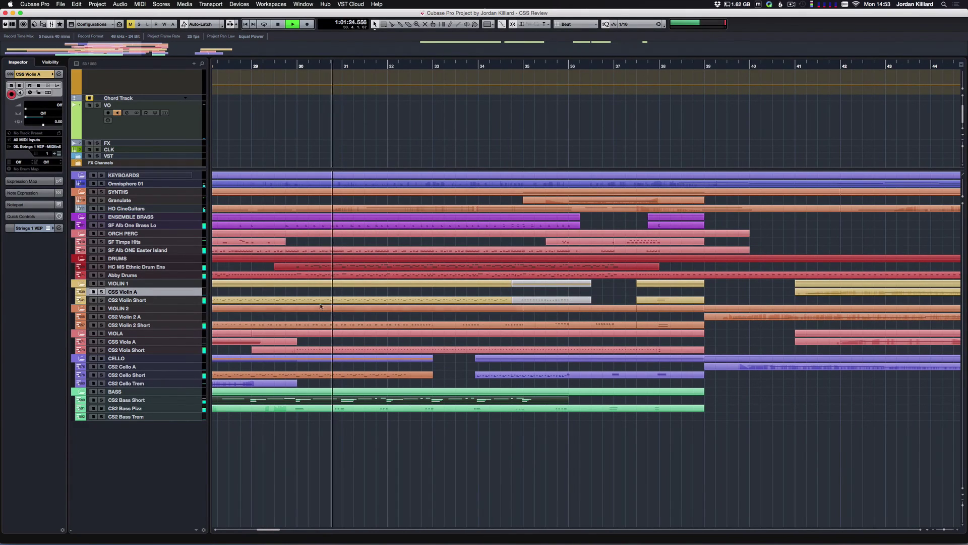
double_click(341, 351)
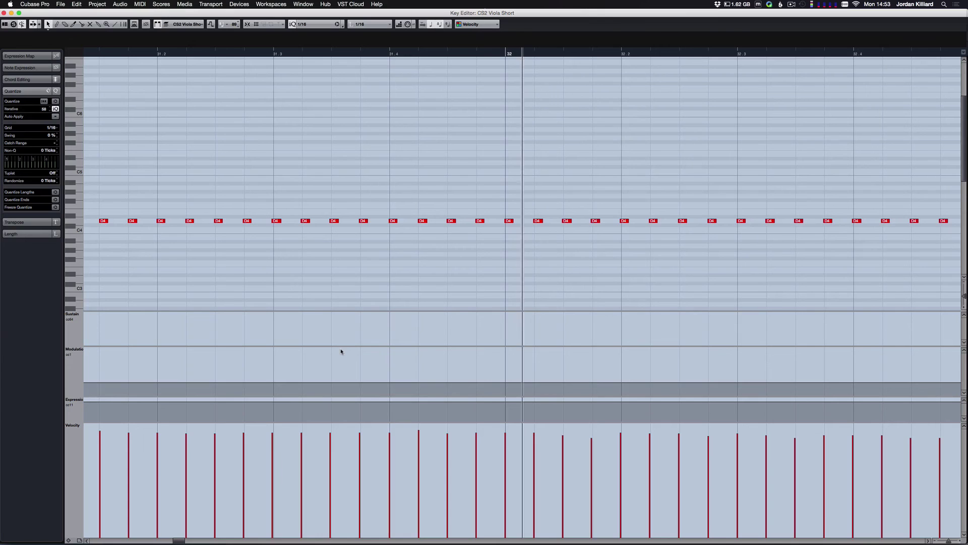
key("g")
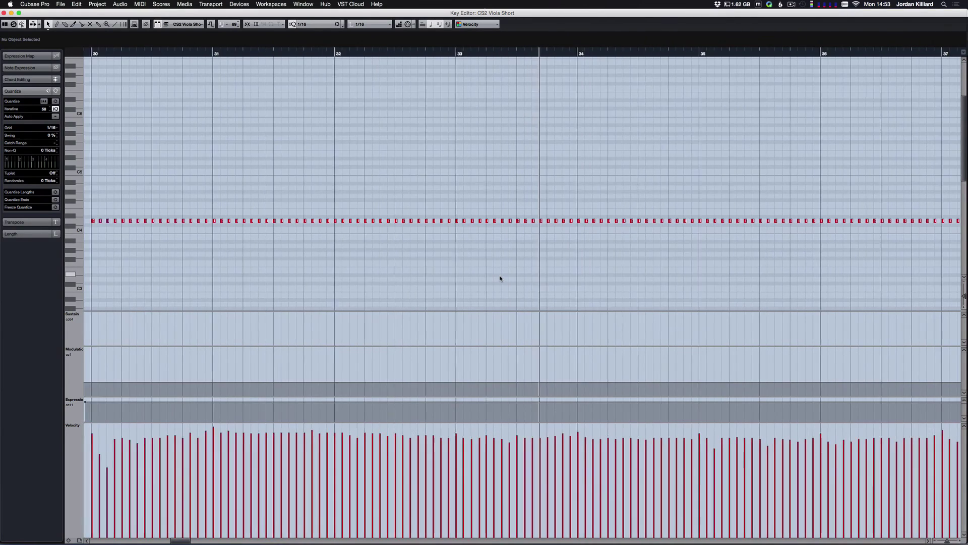
key("h")
key("h")
key("h")
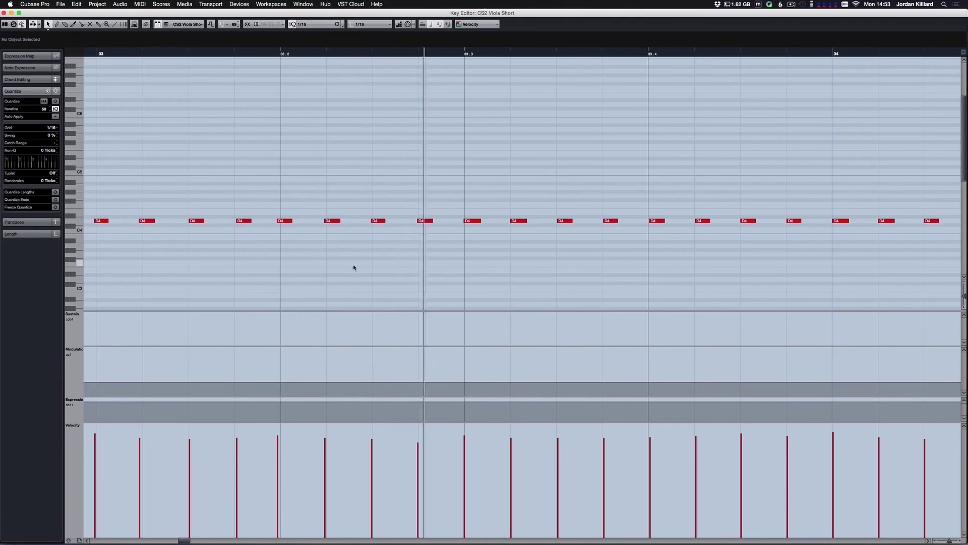
key("g")
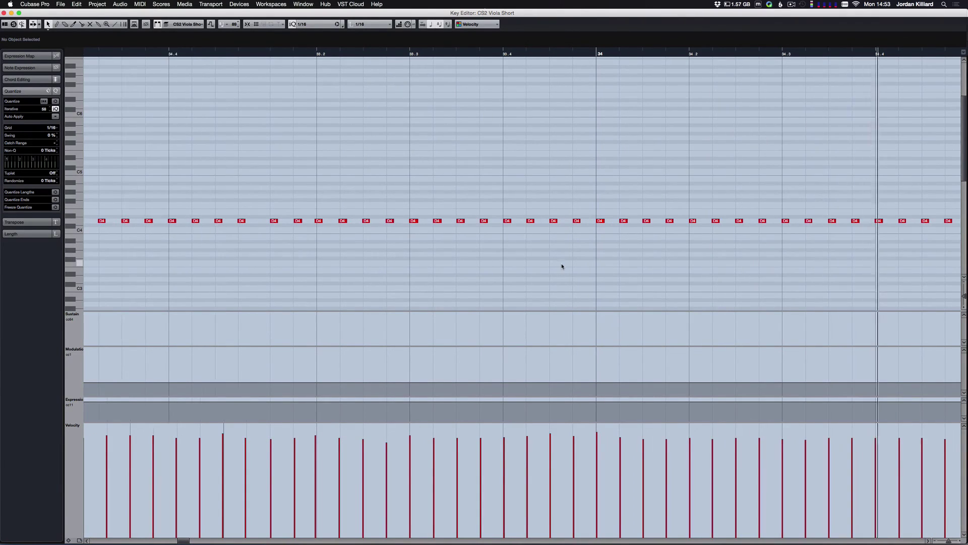
key("g")
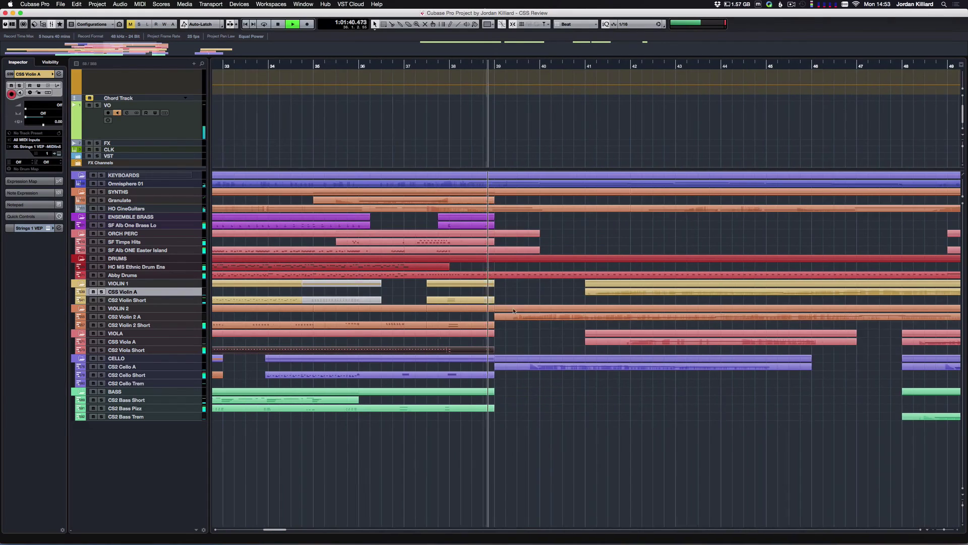
Follow the arrangement's playback past bar 38 in the project window, and stop it.
key("h")
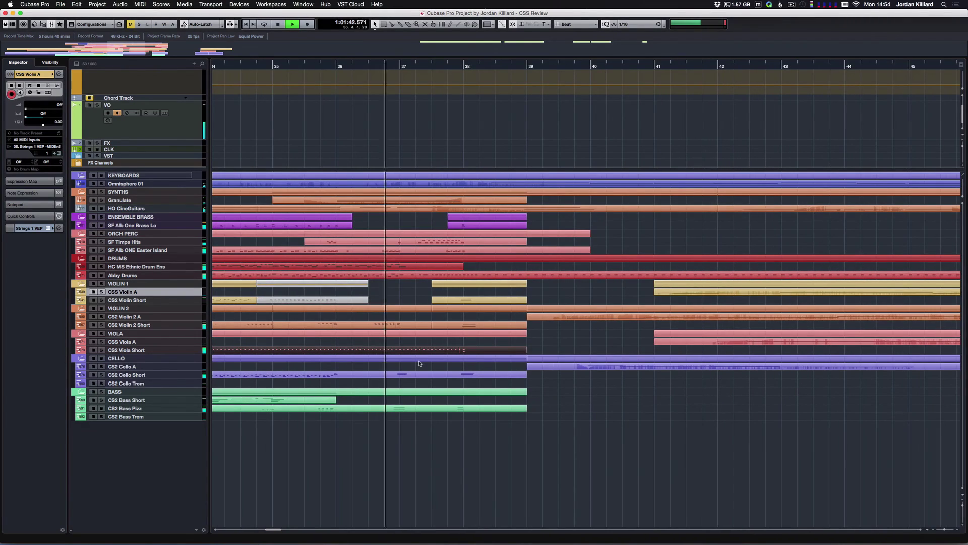
scroll(477, 341, "right", 5)
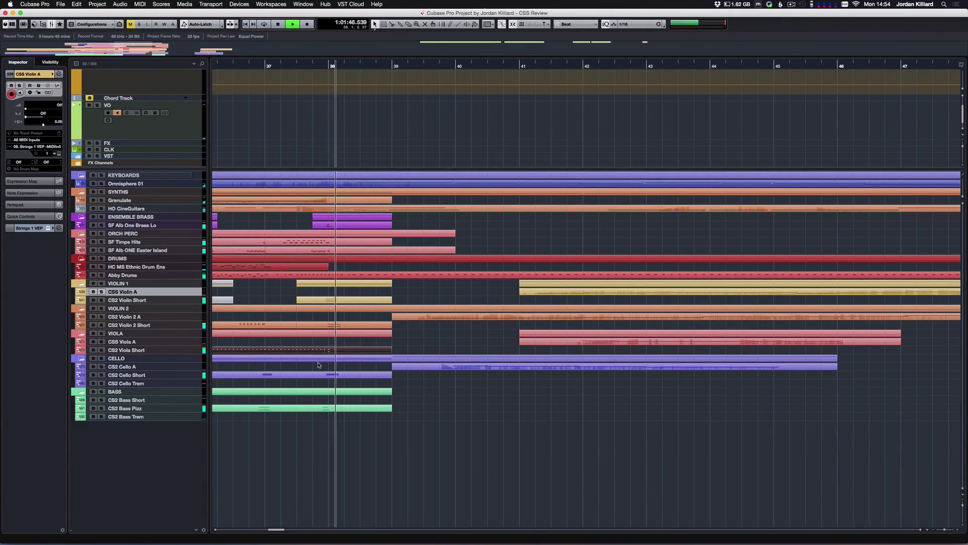
key("space")
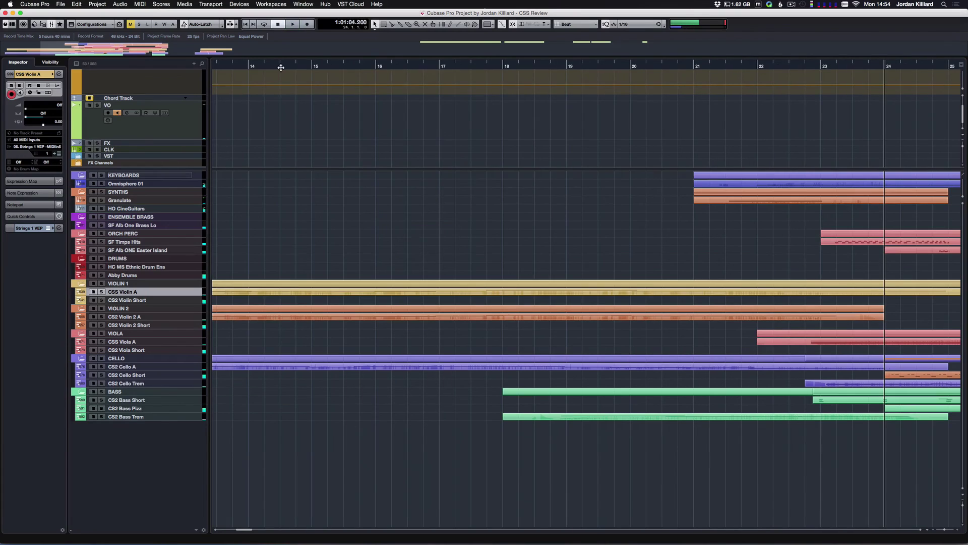
Examine the CS2 Viola Short part's modulation jump and final notes around bar 38 in the Key Editor, and close the editor.
scroll(547, 229, "right", 20)
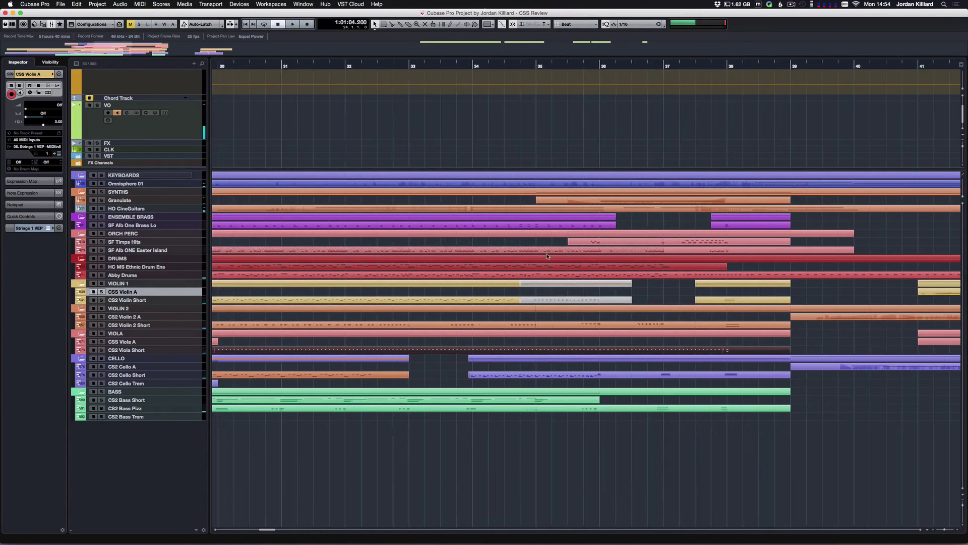
double_click(471, 350)
scroll(510, 328, "right", 5)
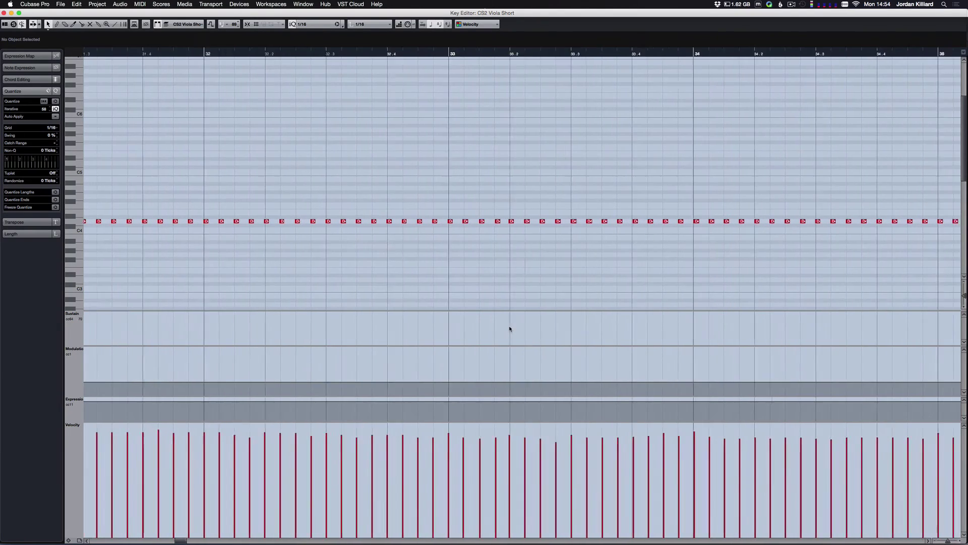
scroll(510, 326, "right", 5)
scroll(453, 353, "up", 5)
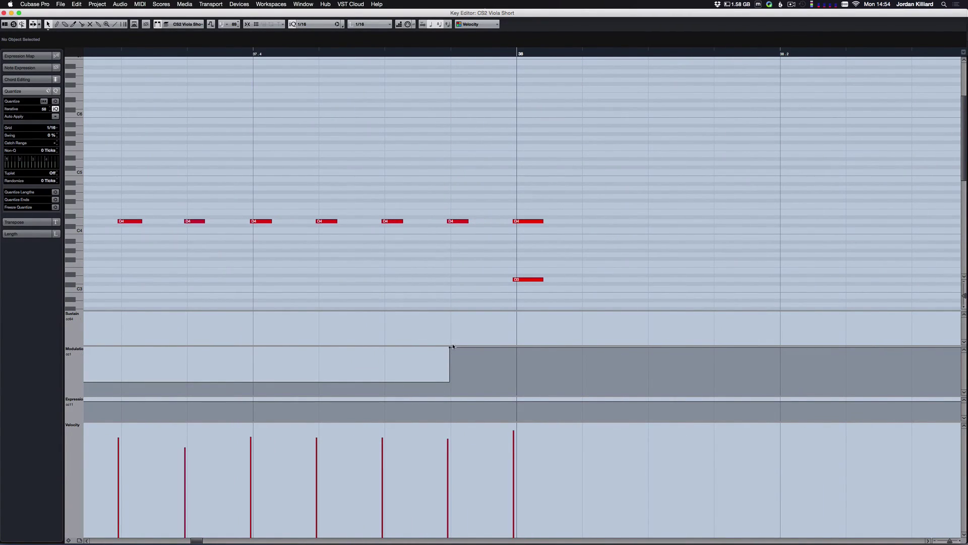
left_click_drag(450, 348, 464, 348)
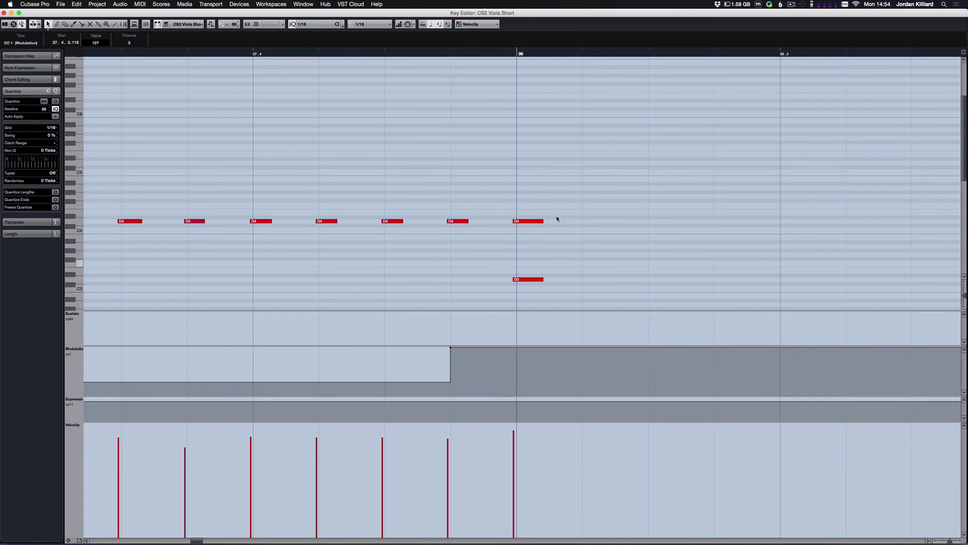
key("Escape")
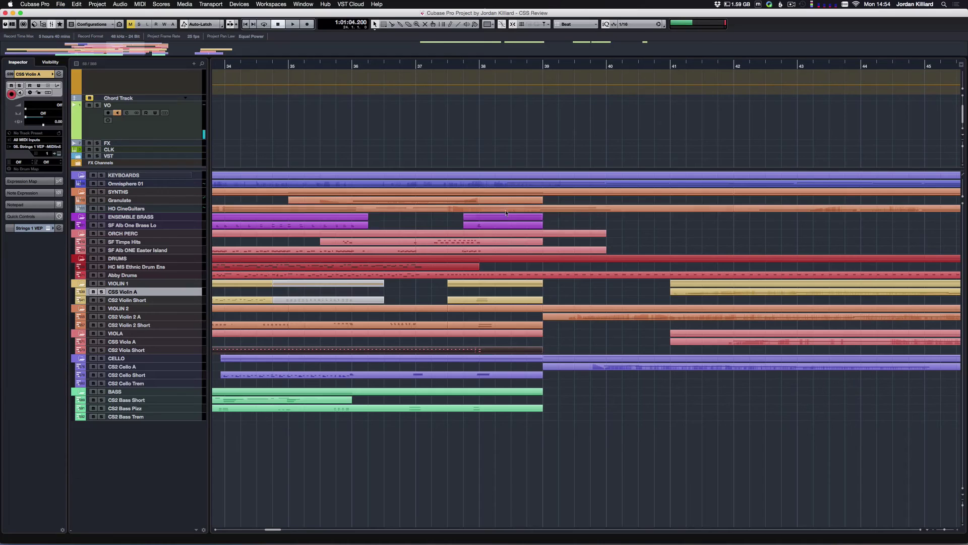
Play the arrangement from bar 38 and follow the string parts through bar 44.
double_click(479, 75)
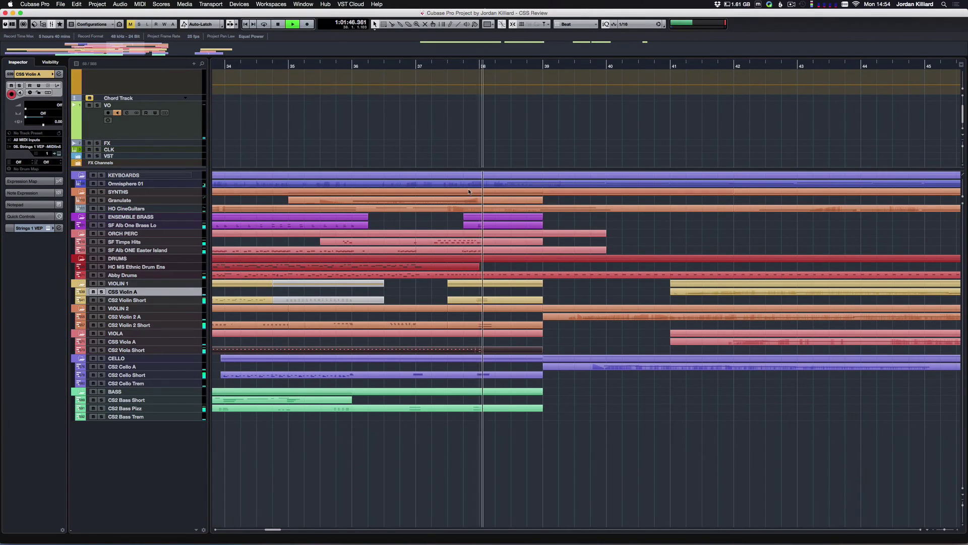
scroll(511, 322, "right", 5)
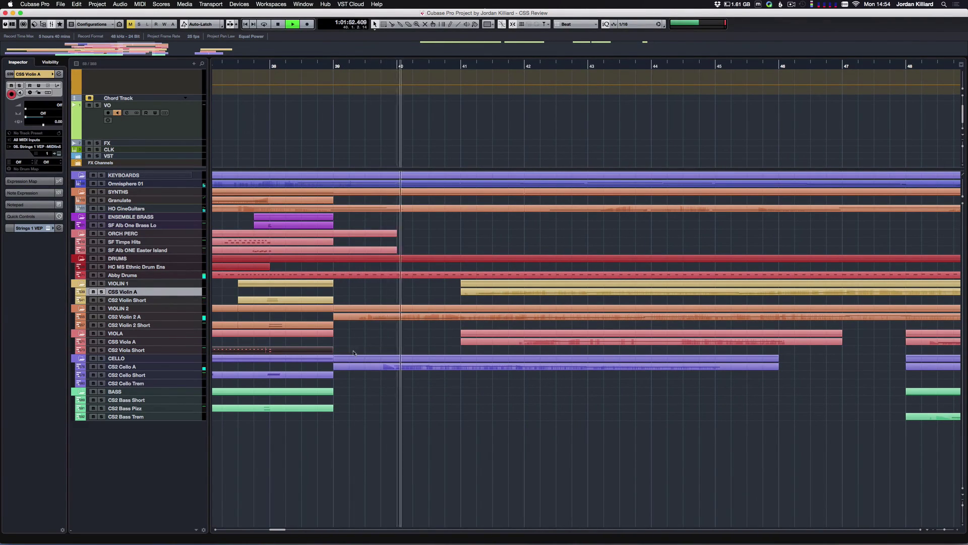
scroll(427, 341, "right", 3)
scroll(426, 340, "right", 3)
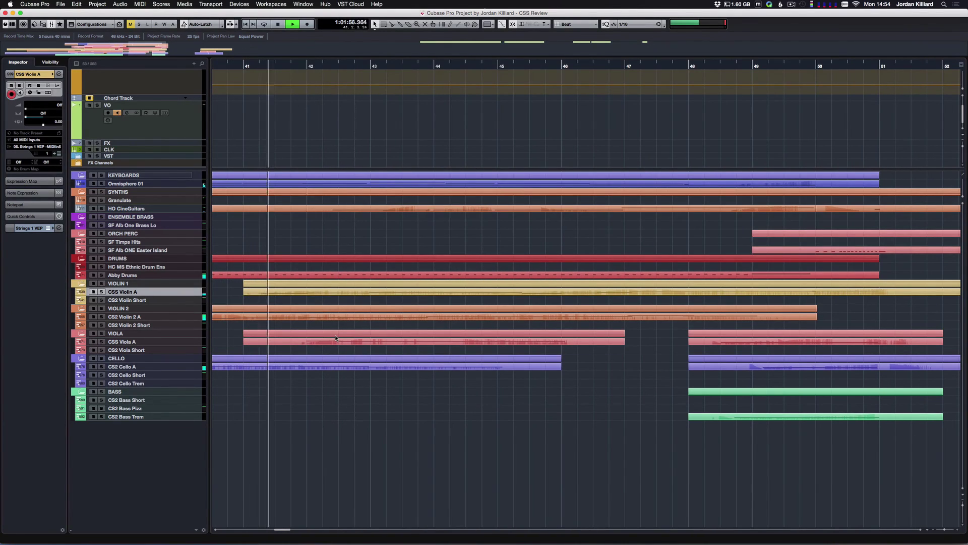
scroll(336, 338, "down", 2)
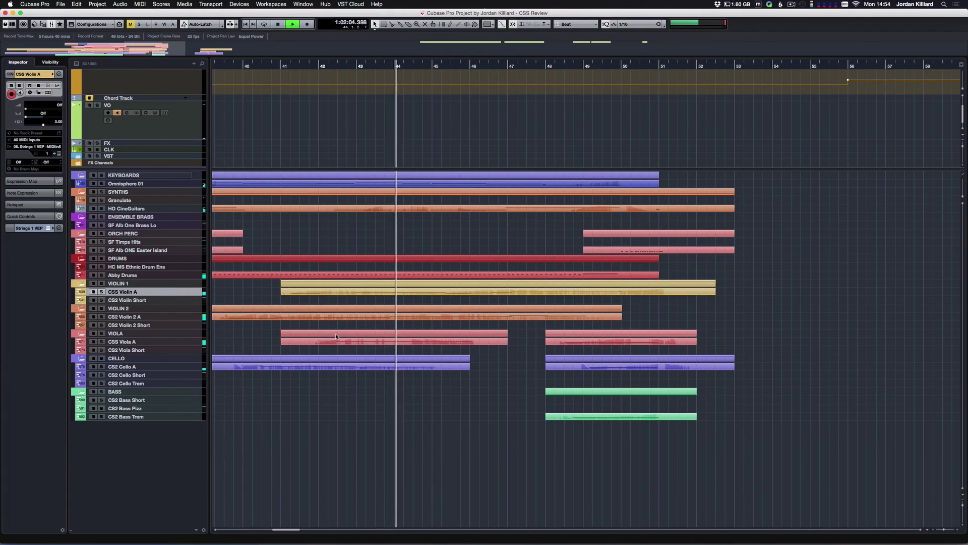
Select the CSS Viola A track, stop playback, and bring its part at bars 41 to 47 back into view.
left_click(170, 342)
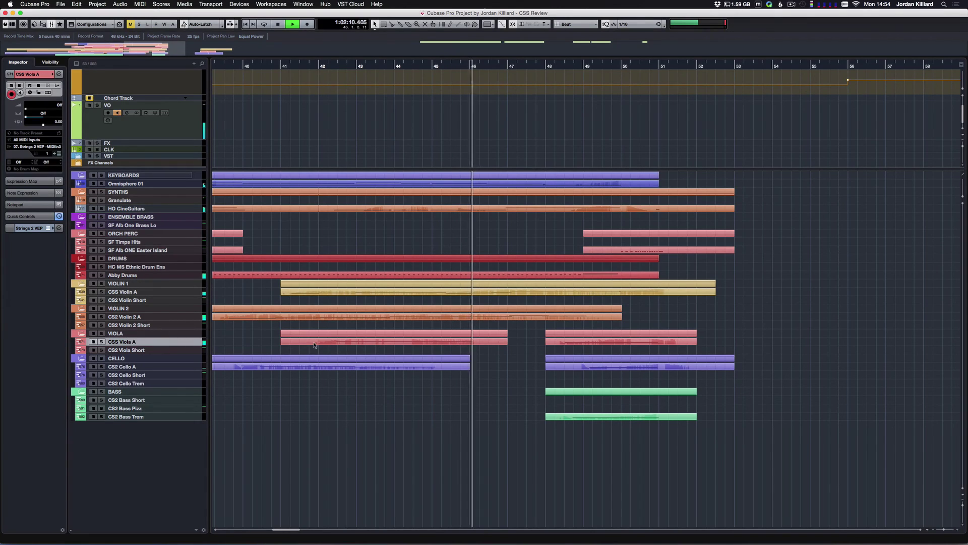
key("space")
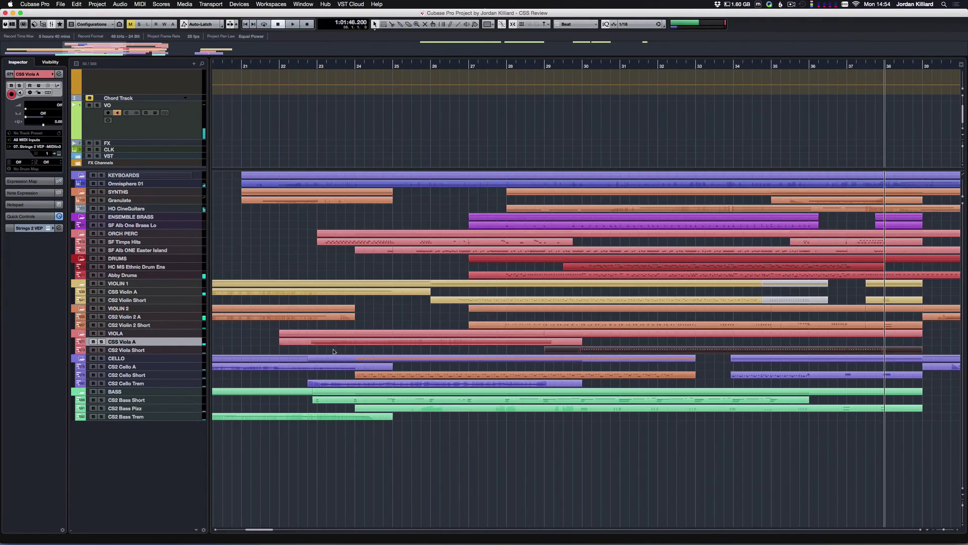
scroll(661, 347, "right", 10)
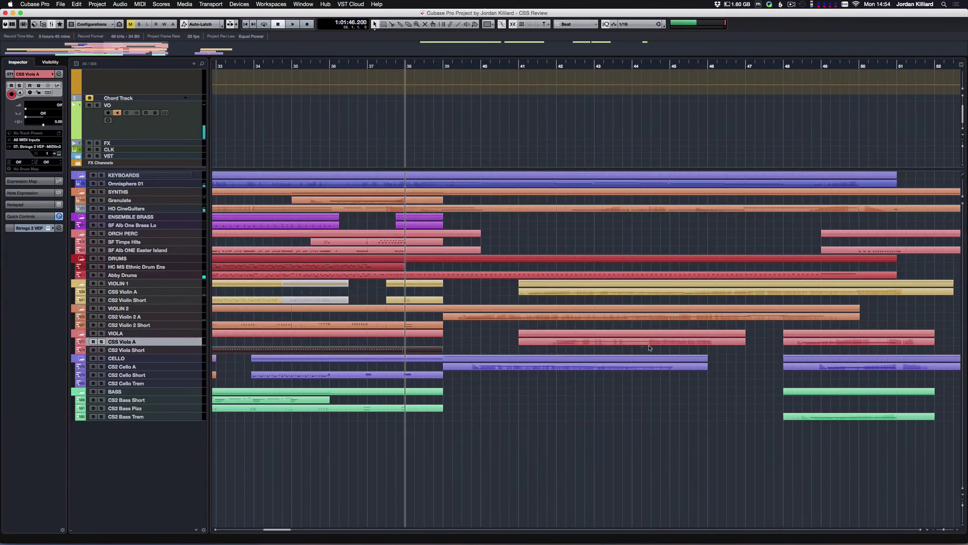
Play the CSS Viola A part from just before bar 42 in the Key Editor, following its legato notes and controller curves, and close the editor.
double_click(585, 348)
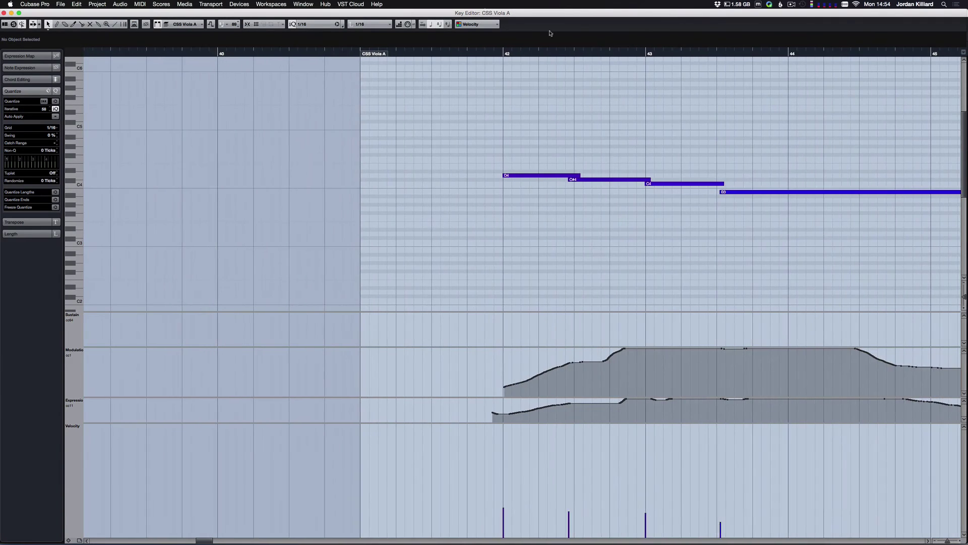
left_click(500, 82)
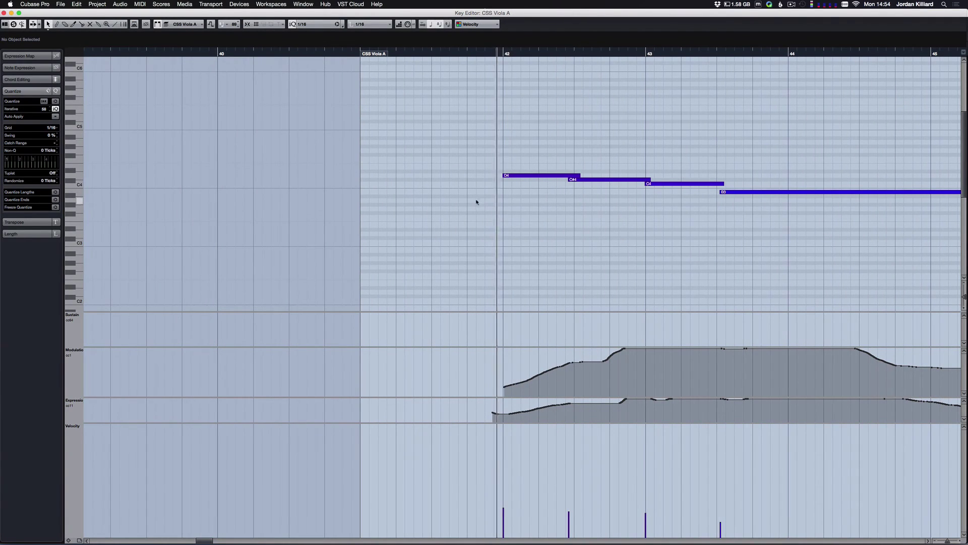
key("space")
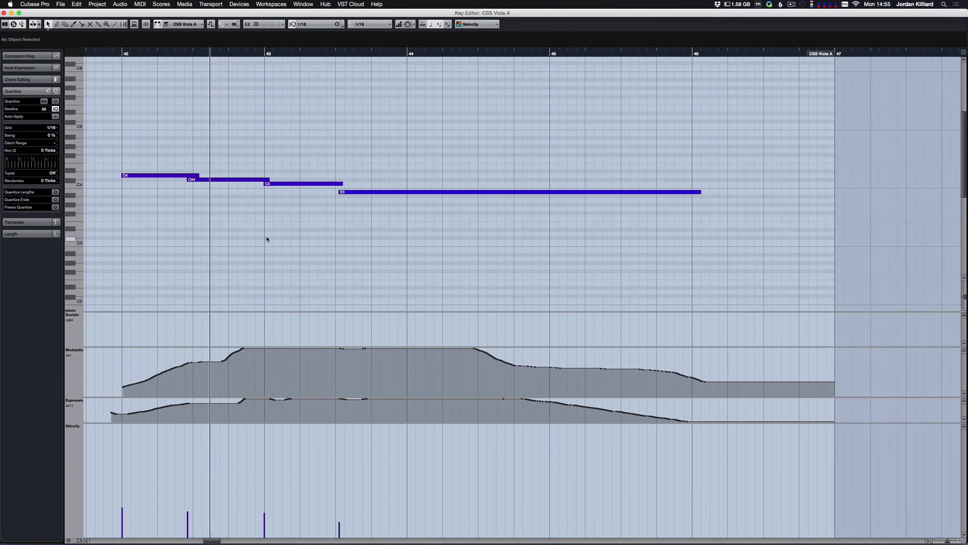
scroll(283, 238, "up", 1)
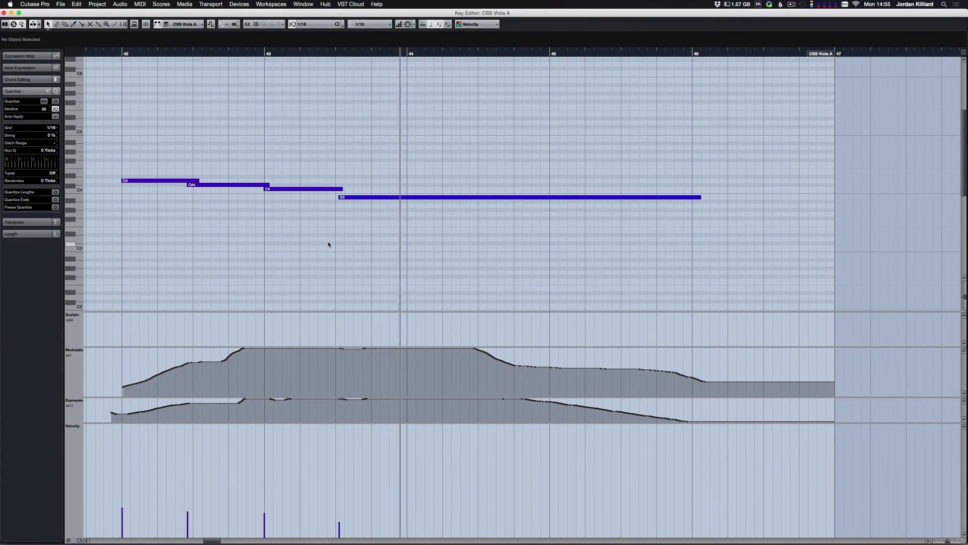
key("super+w")
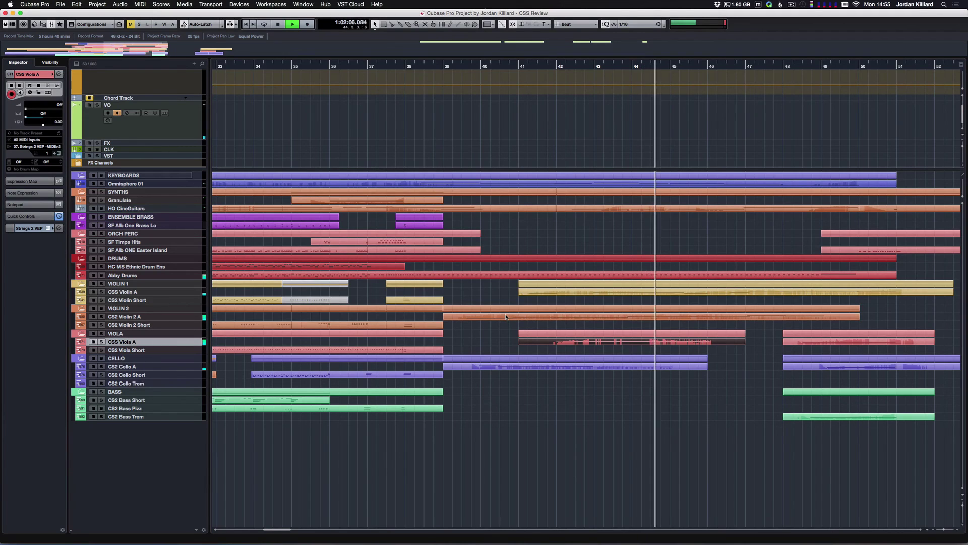
Follow the arrangement's playback through the string parts up to the end of bar 51, and stop it.
scroll(506, 317, "right", 7)
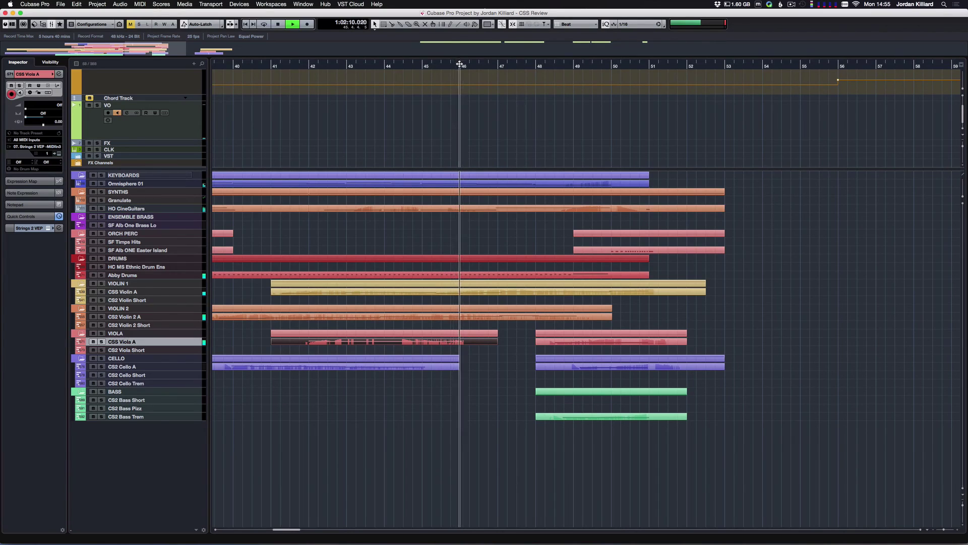
scroll(475, 292, "right", 3)
scroll(475, 292, "right", 2)
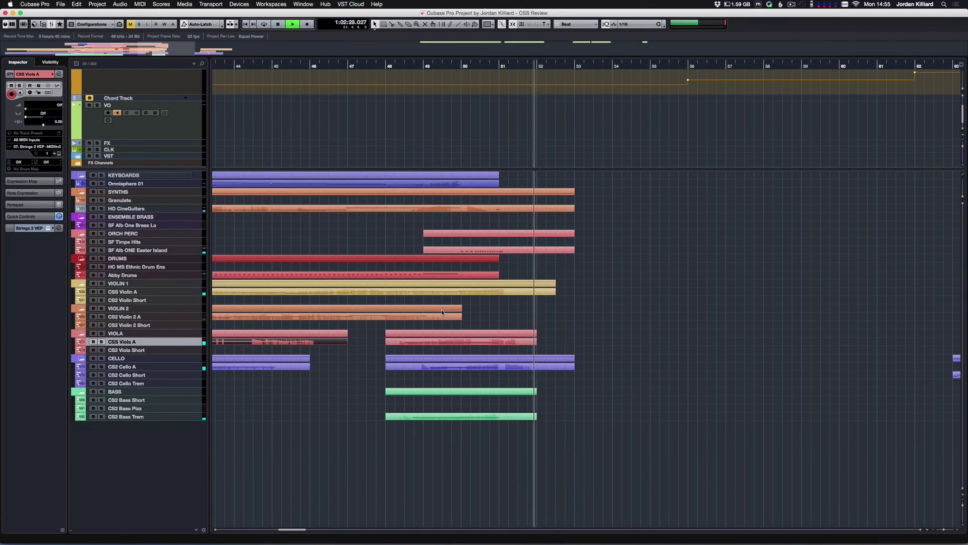
key("space")
Open the Omnisphere 01 track's instrument to view its loaded patch, and close the plug-in window.
scroll(314, 306, "left", 15)
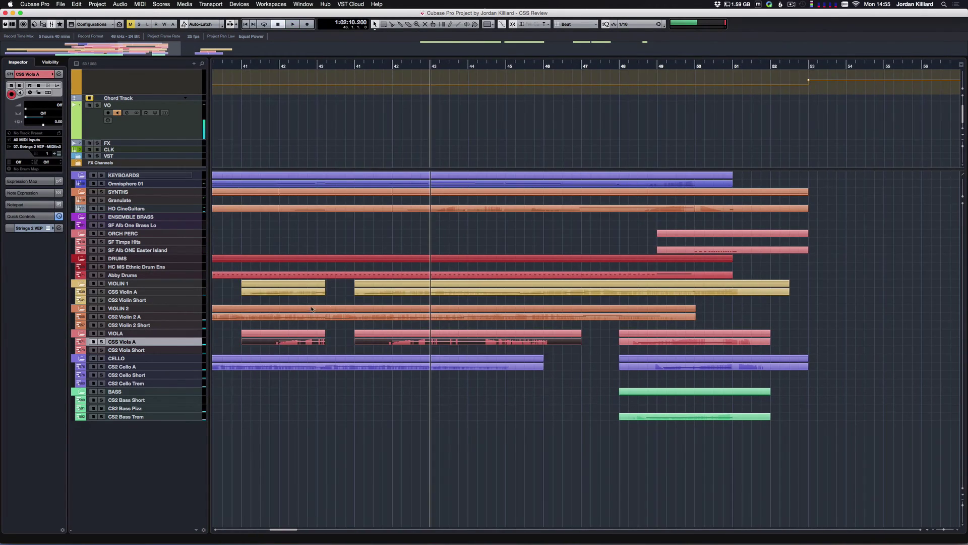
scroll(302, 311, "left", 6)
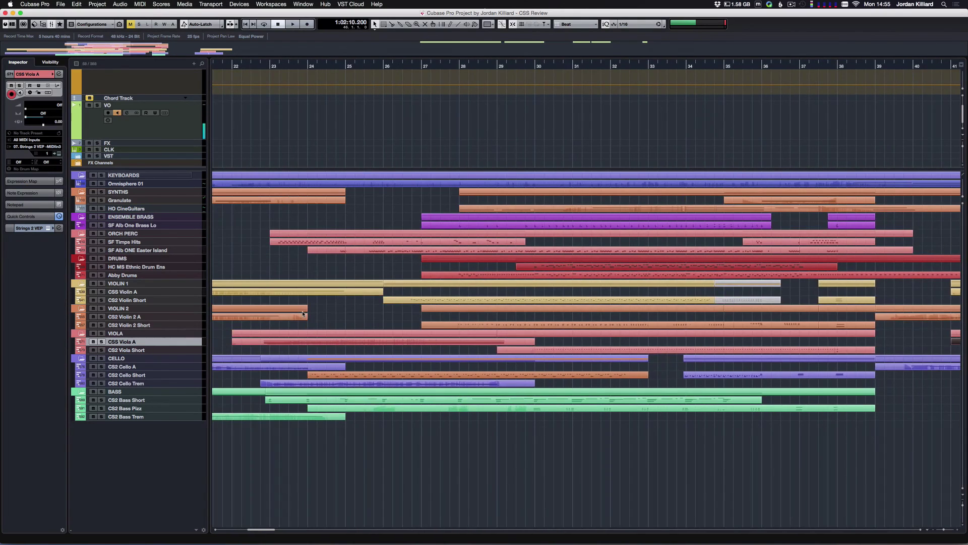
key("g")
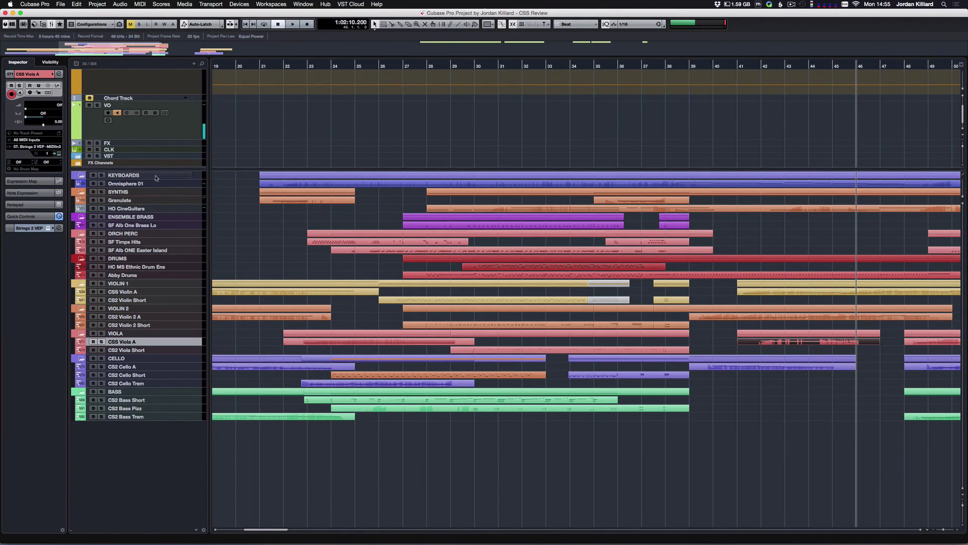
left_click(141, 184)
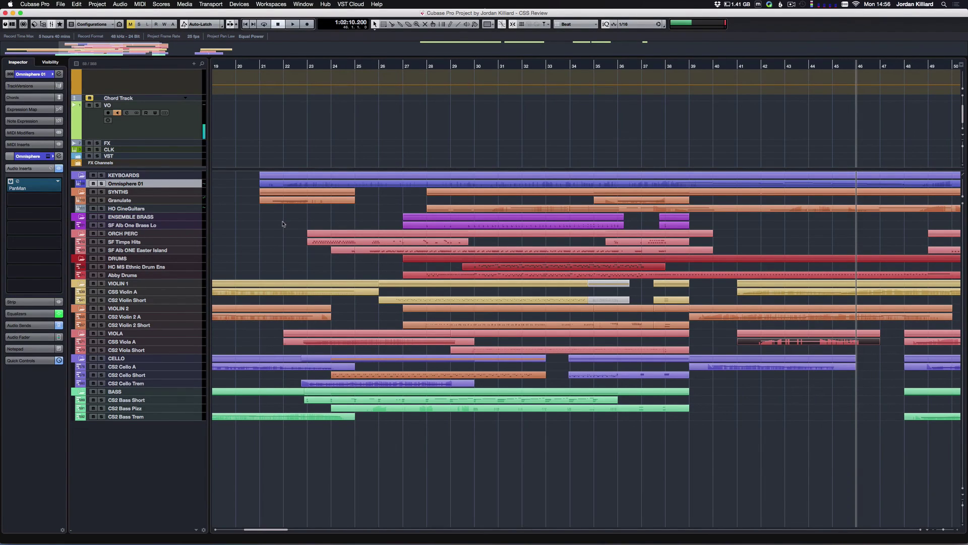
key("Return")
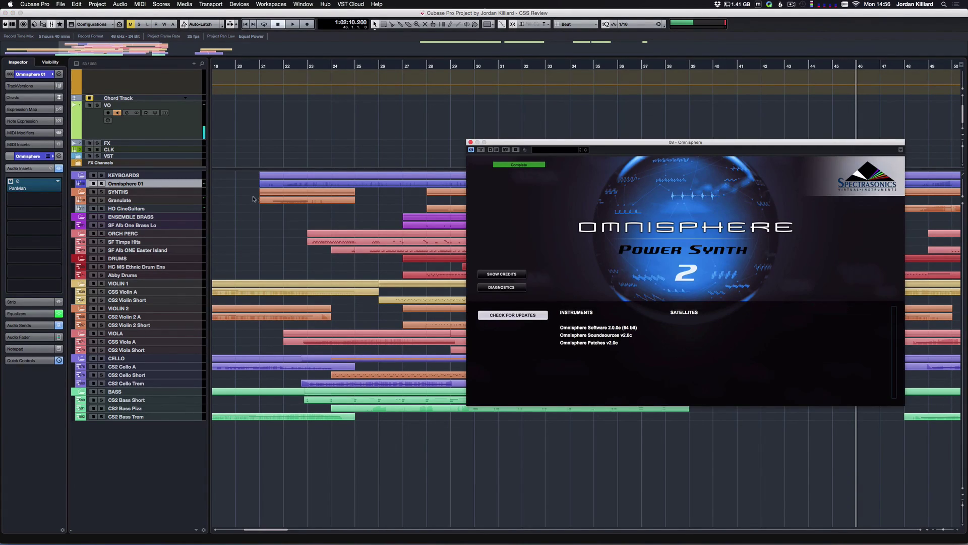
left_click_drag(636, 143, 442, 105)
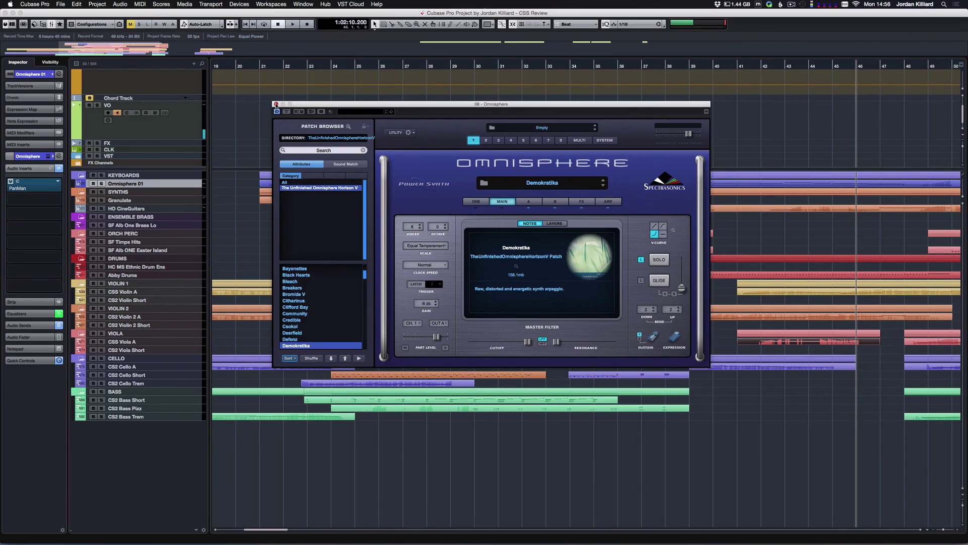
left_click(276, 104)
Open the Granulate track's Kontakt instrument to check which patch it uses, and close the plug-in window.
left_click(166, 201)
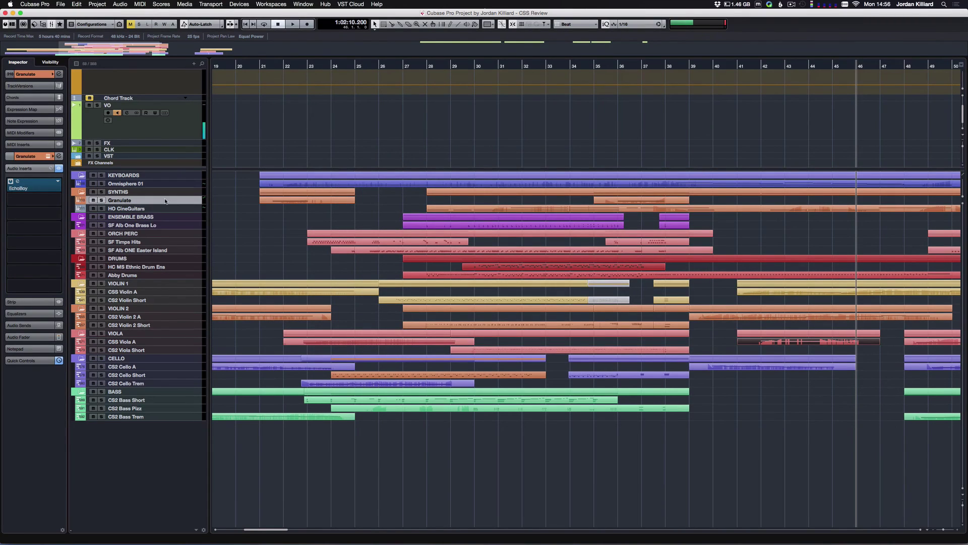
left_click(49, 156)
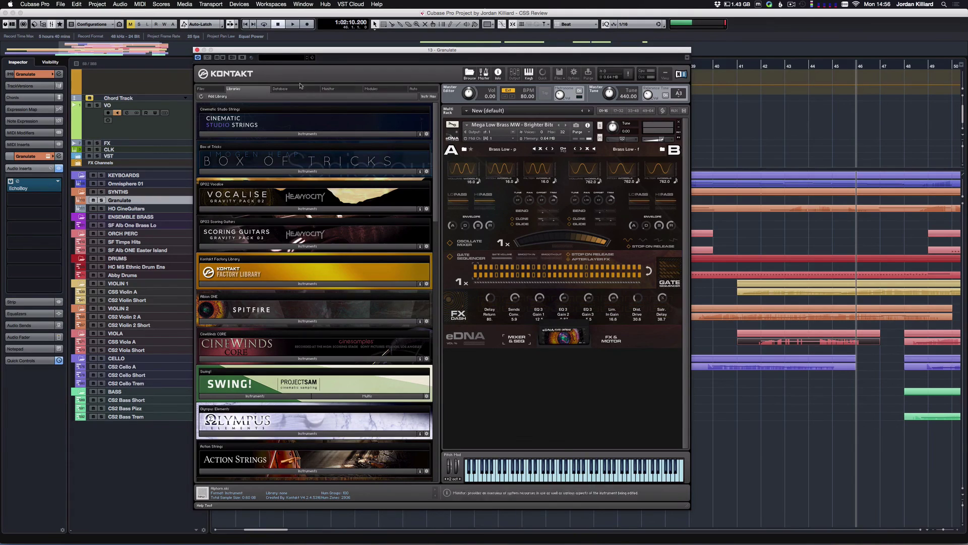
left_click(197, 50)
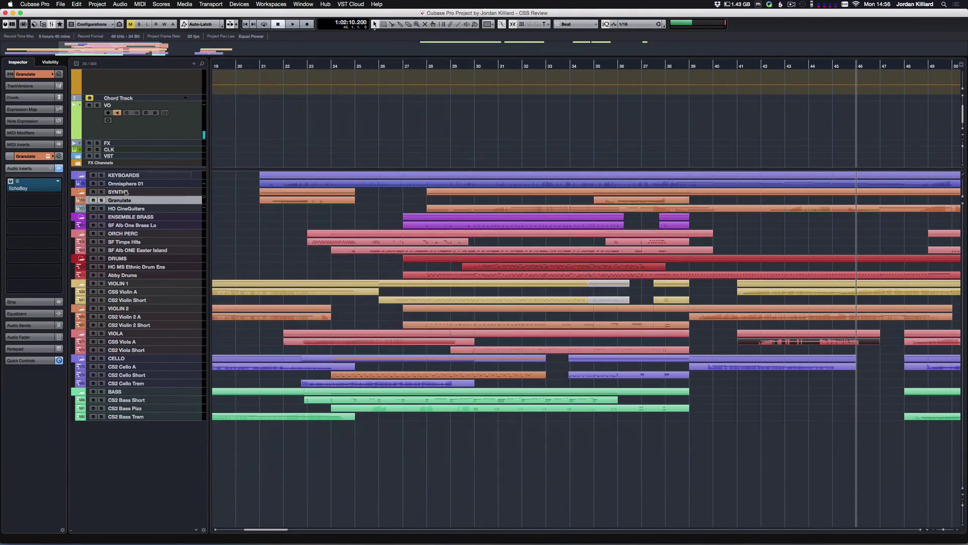
Rename the Granulate track as SF One ML Brass.
double_click(123, 200)
type("SF ONe")
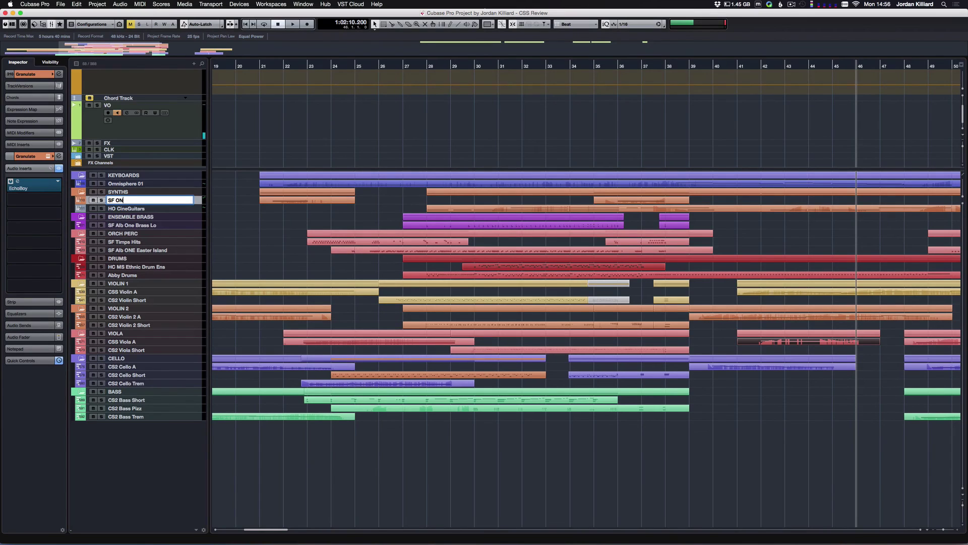
key("BackSpace")
type("ne ML Brass")
key("Return")
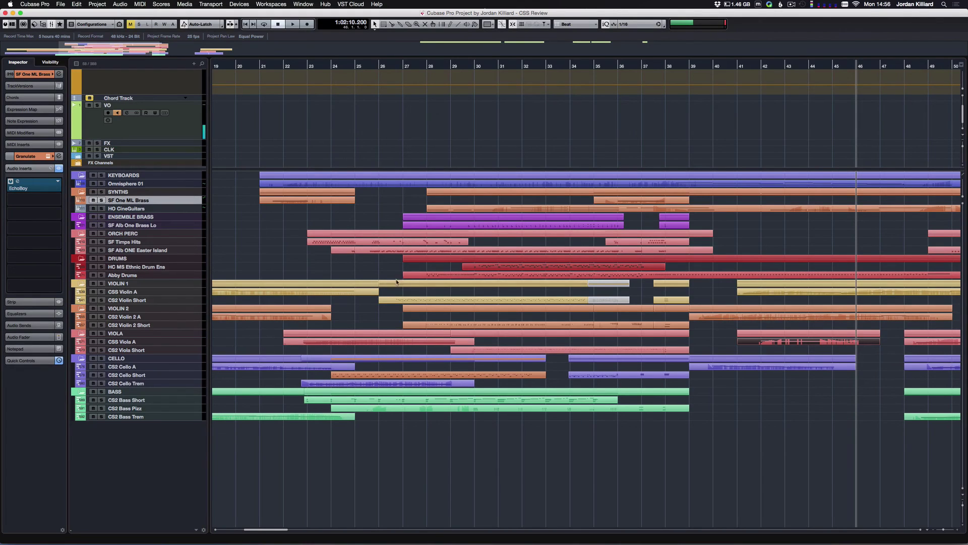
Select the CSS Violin A track, show its instrument's audio sends to examine the reverb send, and collapse them again.
scroll(418, 303, "down", 1)
scroll(418, 302, "down", 2)
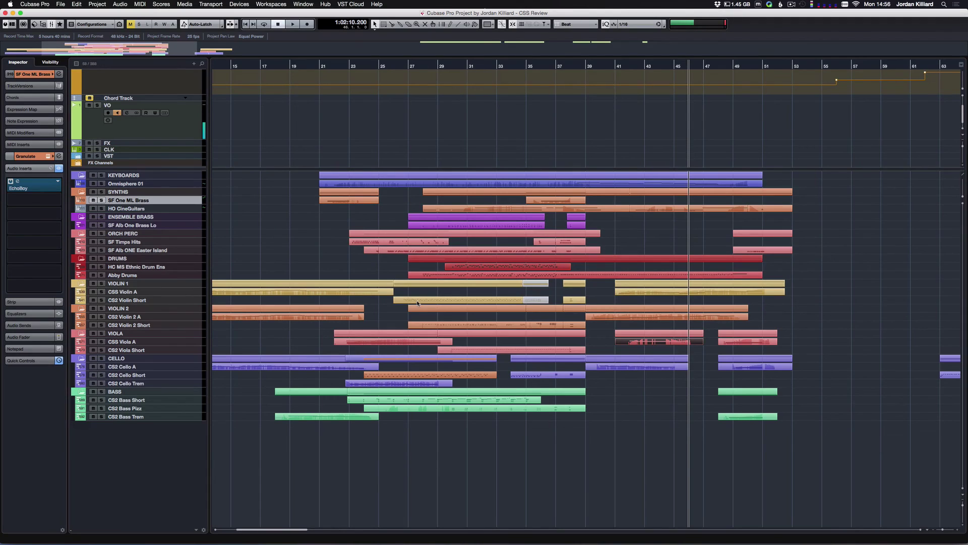
scroll(417, 302, "left", 5)
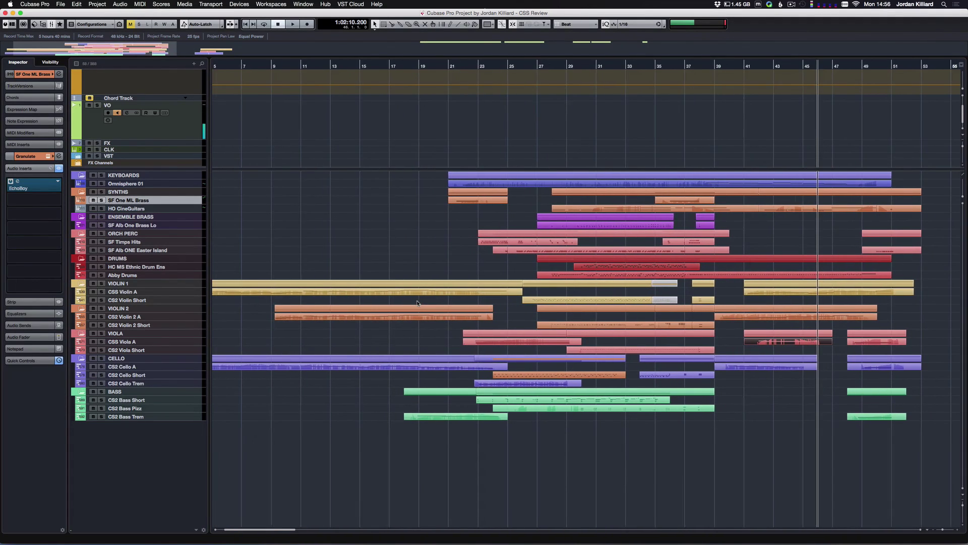
scroll(418, 302, "down", 2)
scroll(352, 314, "up", 3)
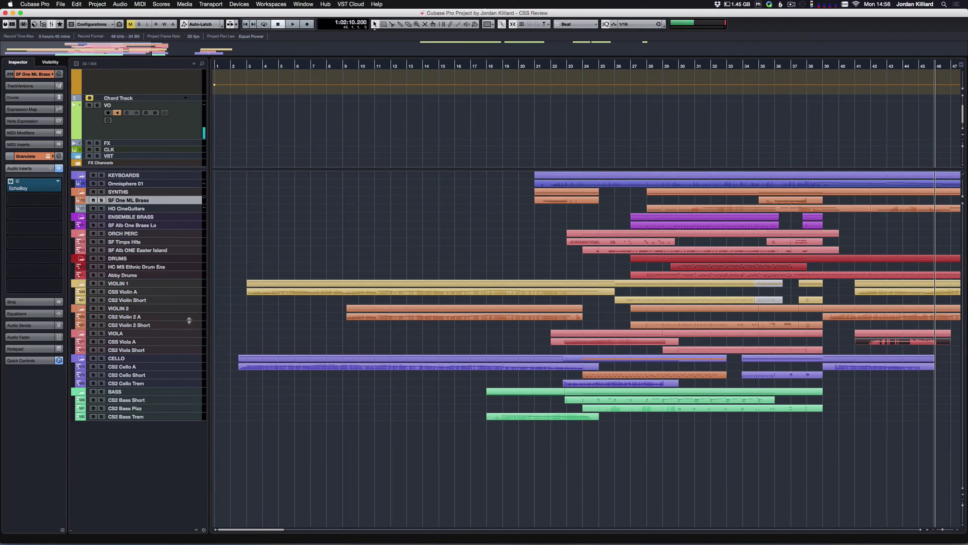
left_click(141, 293)
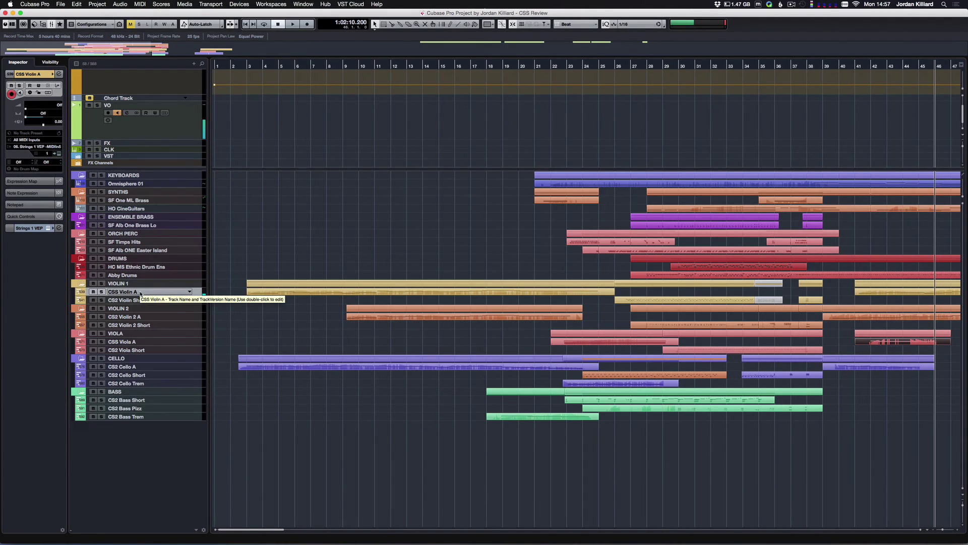
left_click(43, 228)
left_click(40, 190)
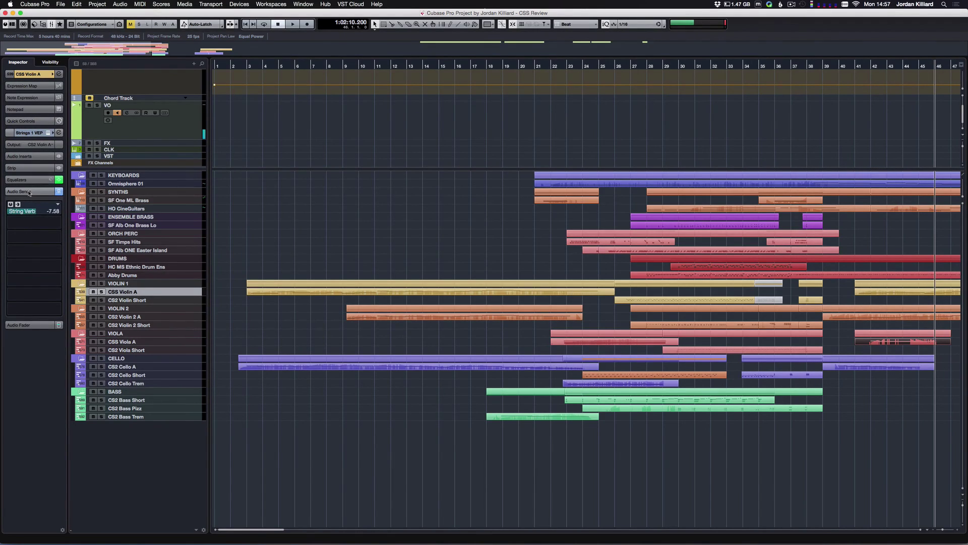
left_click(30, 192)
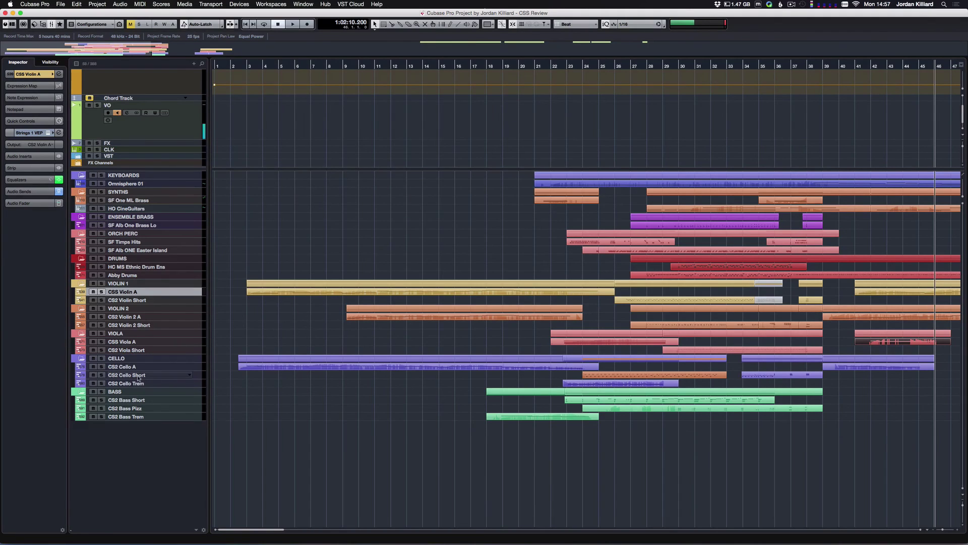